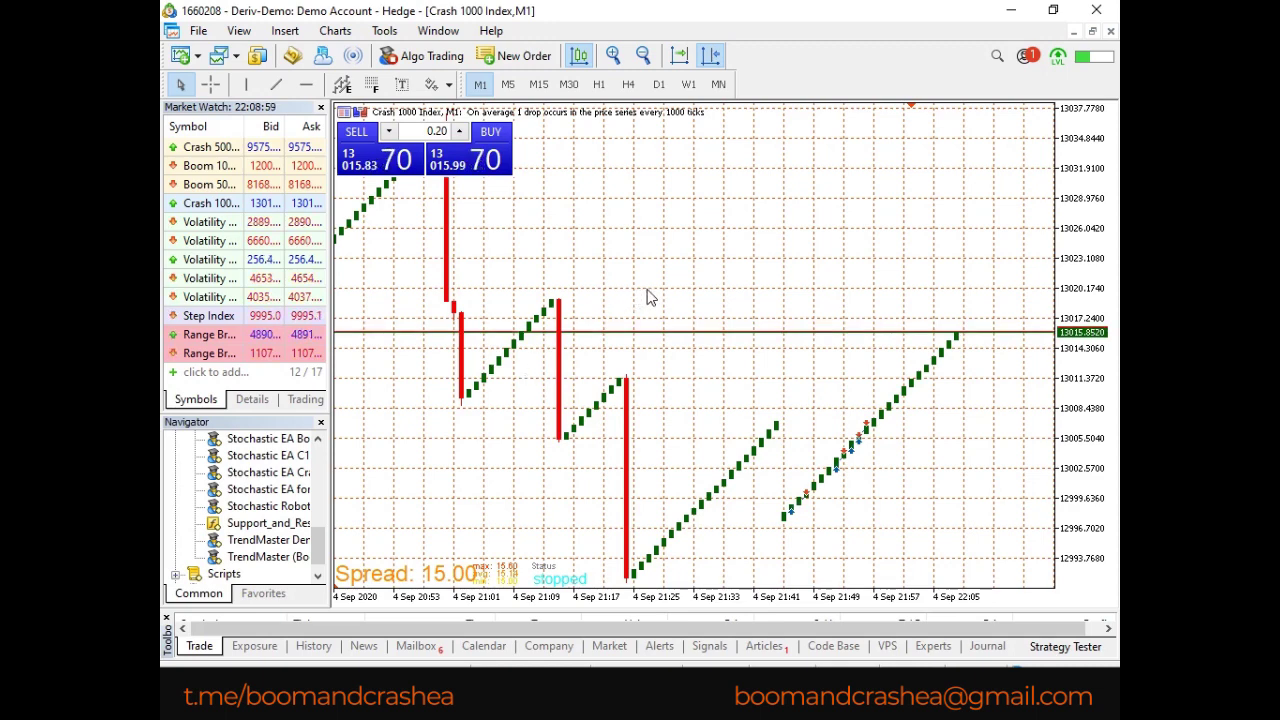
Zoom in the chart, load the Boom 1000 Index into it and turn on auto scroll to the latest tick.
click(619, 59)
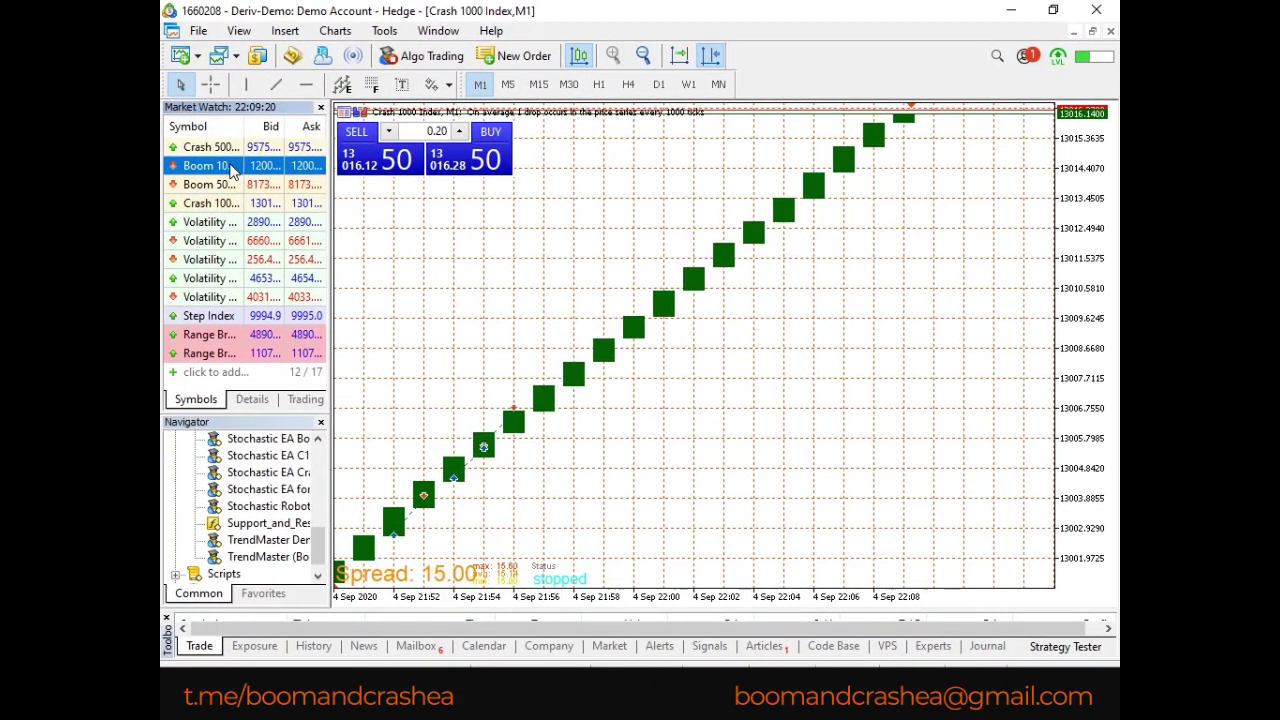
drag(231, 170, 513, 290)
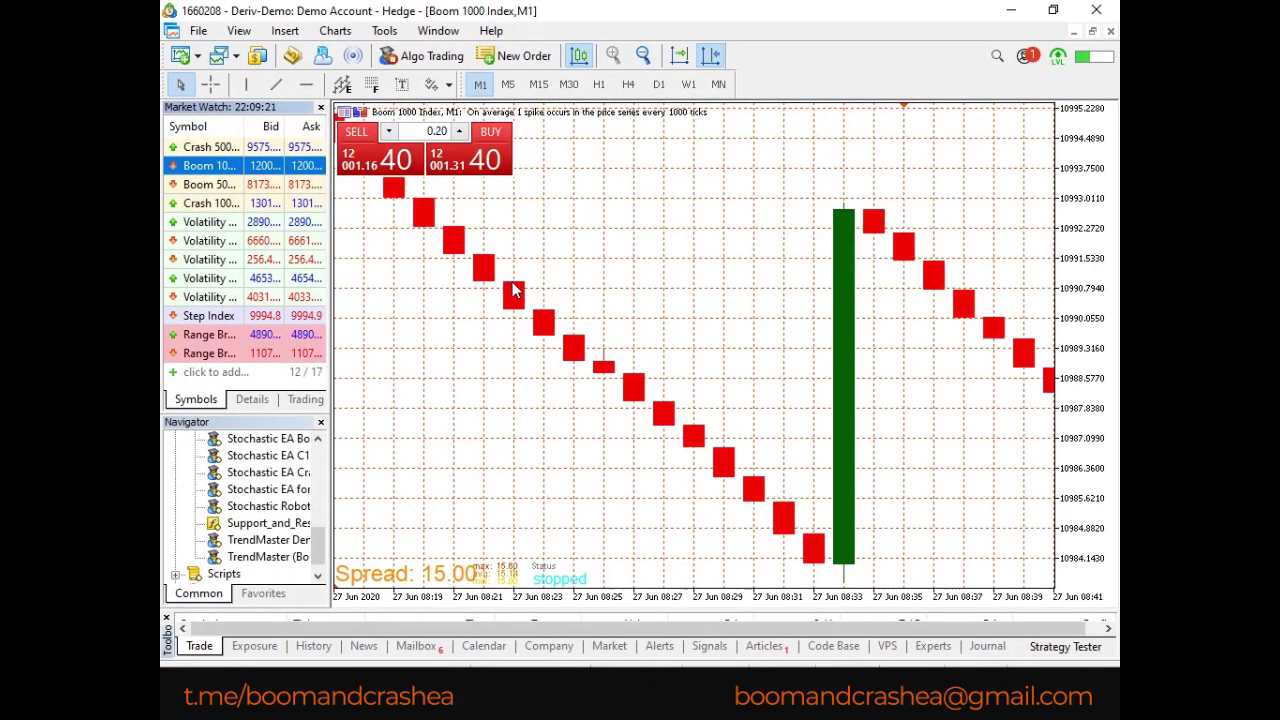
click(680, 55)
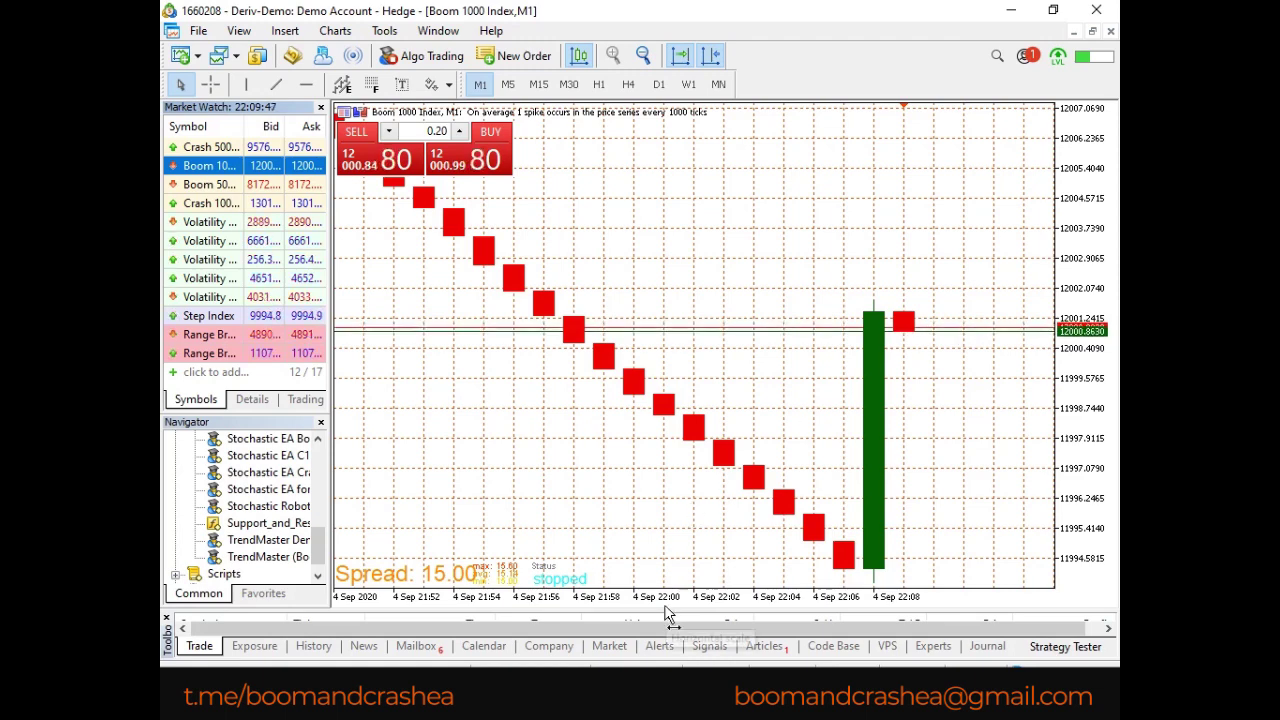
Enlarge the Toolbox area and close the open 0.2 sell position on the Boom 1000 Index.
drag(666, 611, 678, 527)
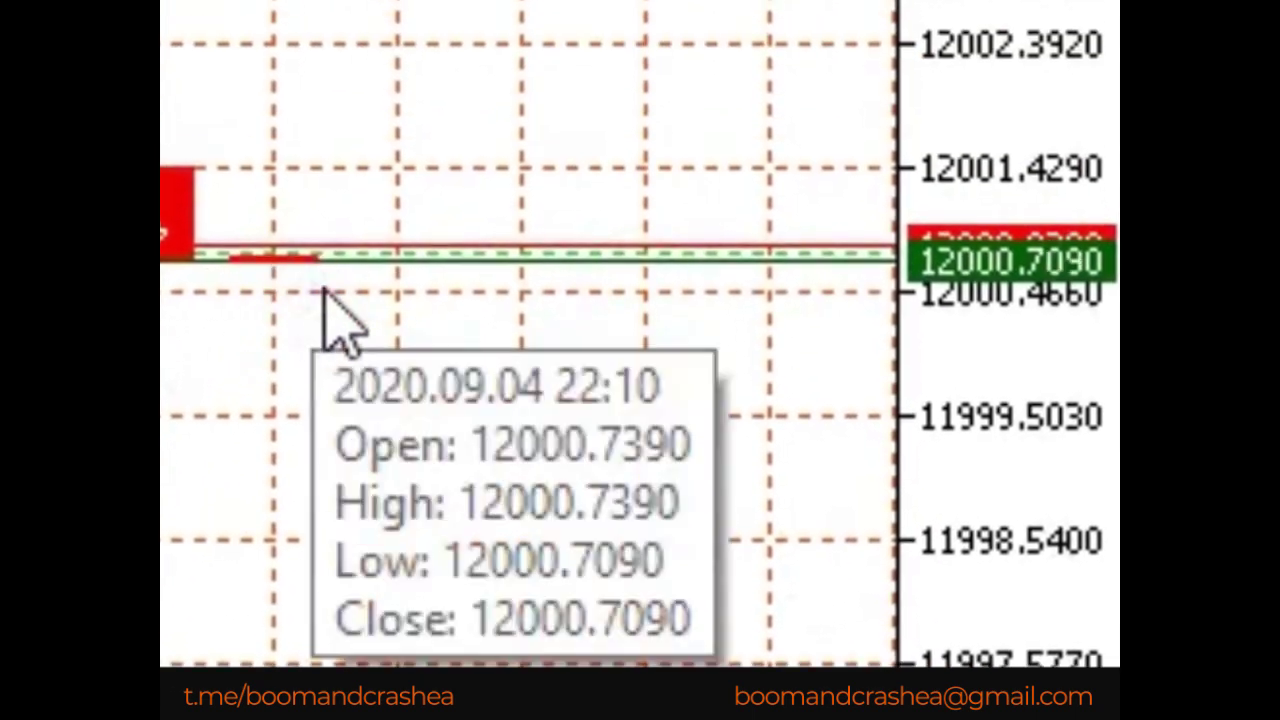
mouse_move(337, 277)
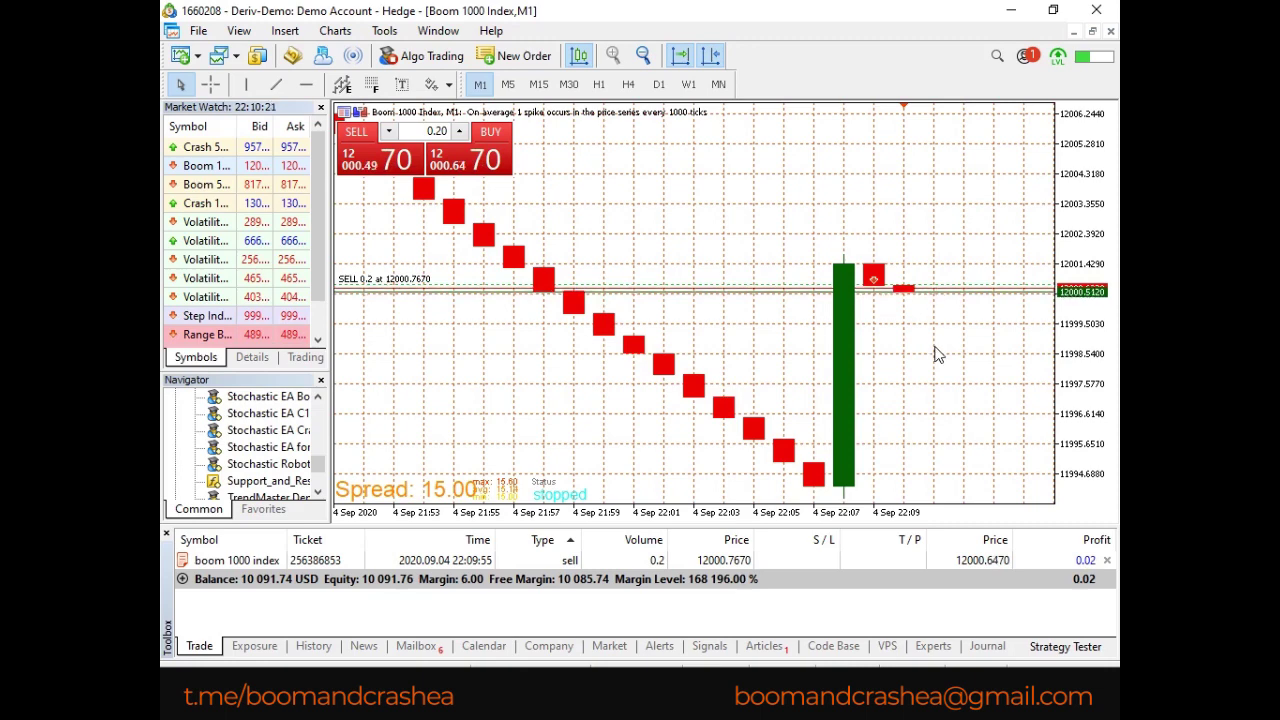
click(1103, 562)
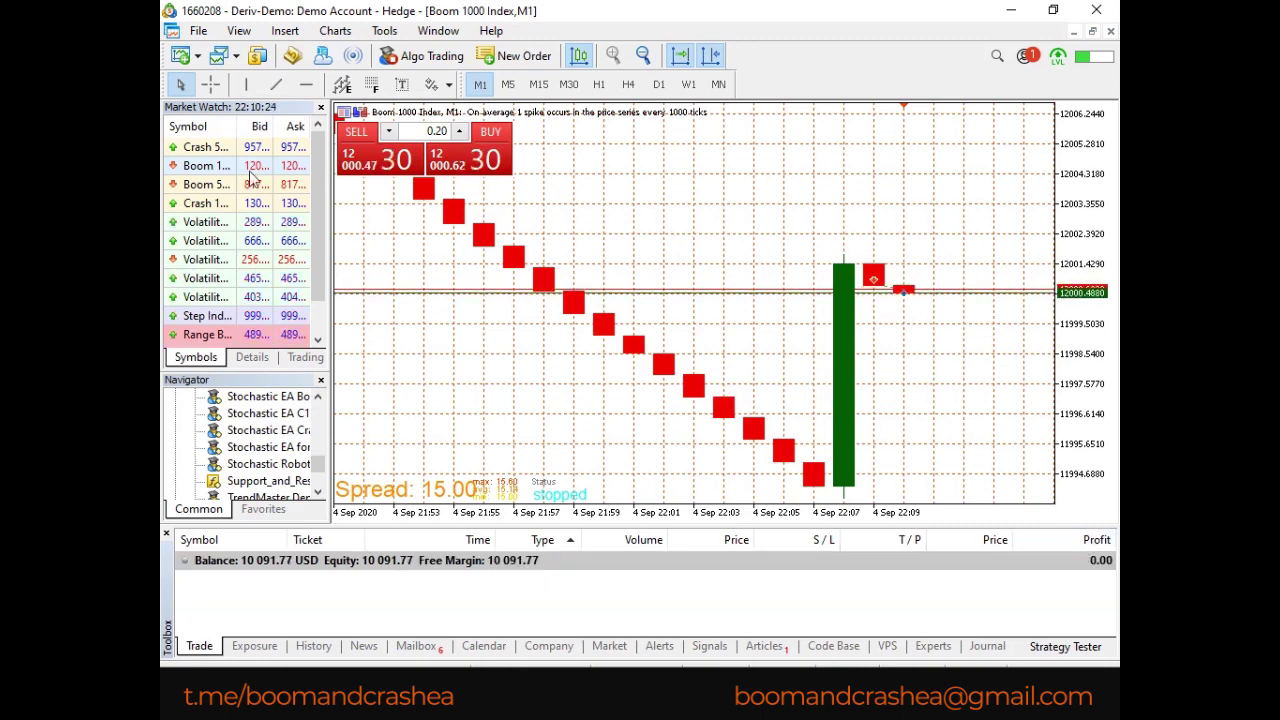
Load the Crash 1000 Index into the chart and open a 0.20 buy position at market.
click(211, 204)
drag(211, 204, 532, 260)
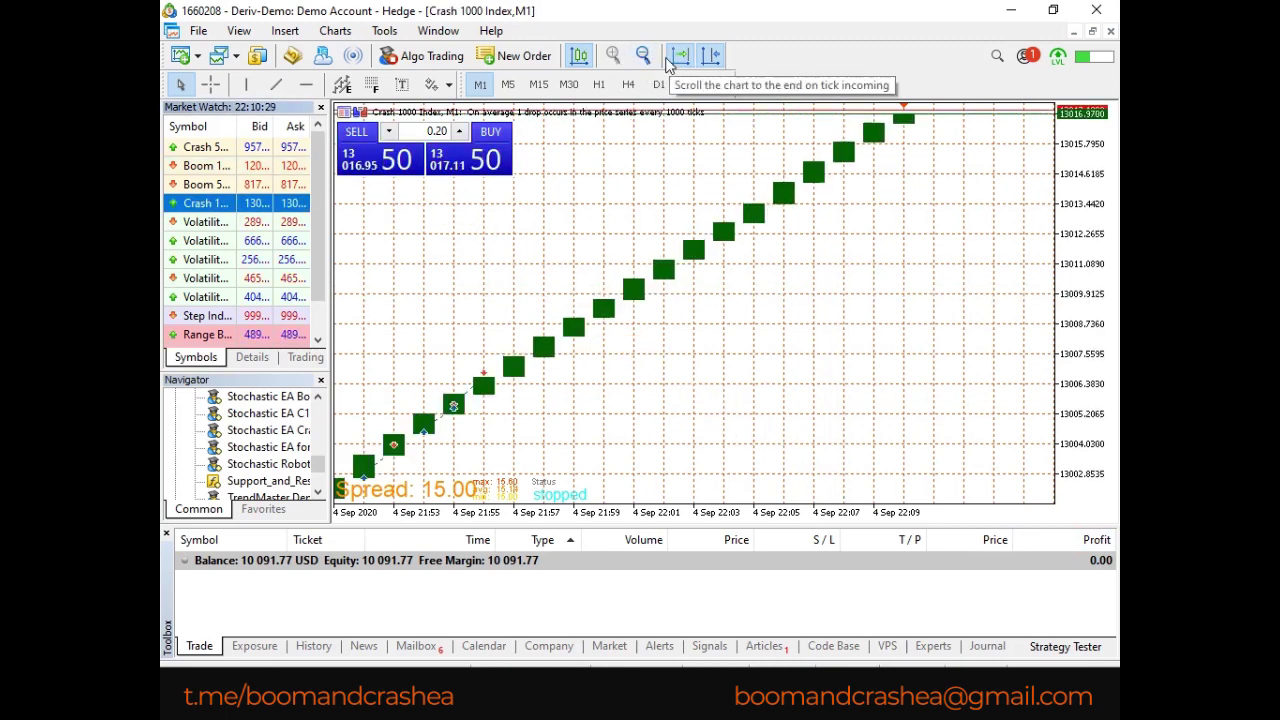
click(450, 172)
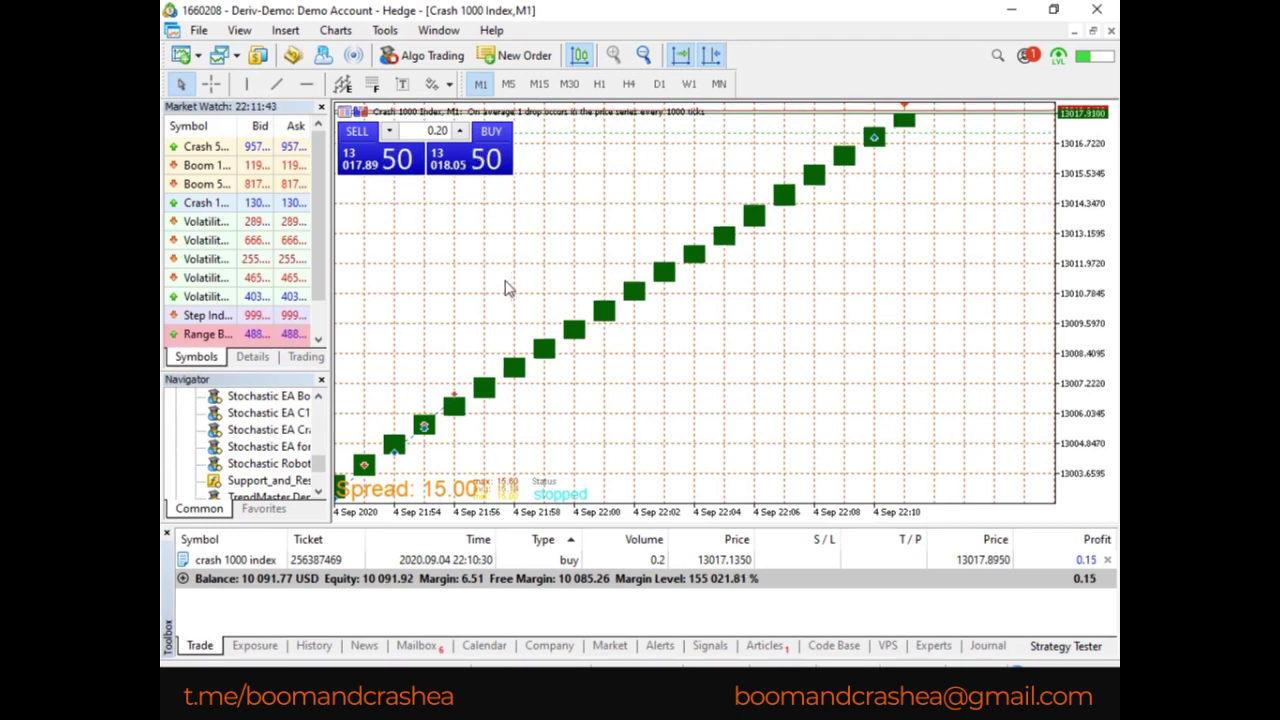
Hide the one-click trading panel on the Crash 1000 Index chart and show it again.
key(alt+t)
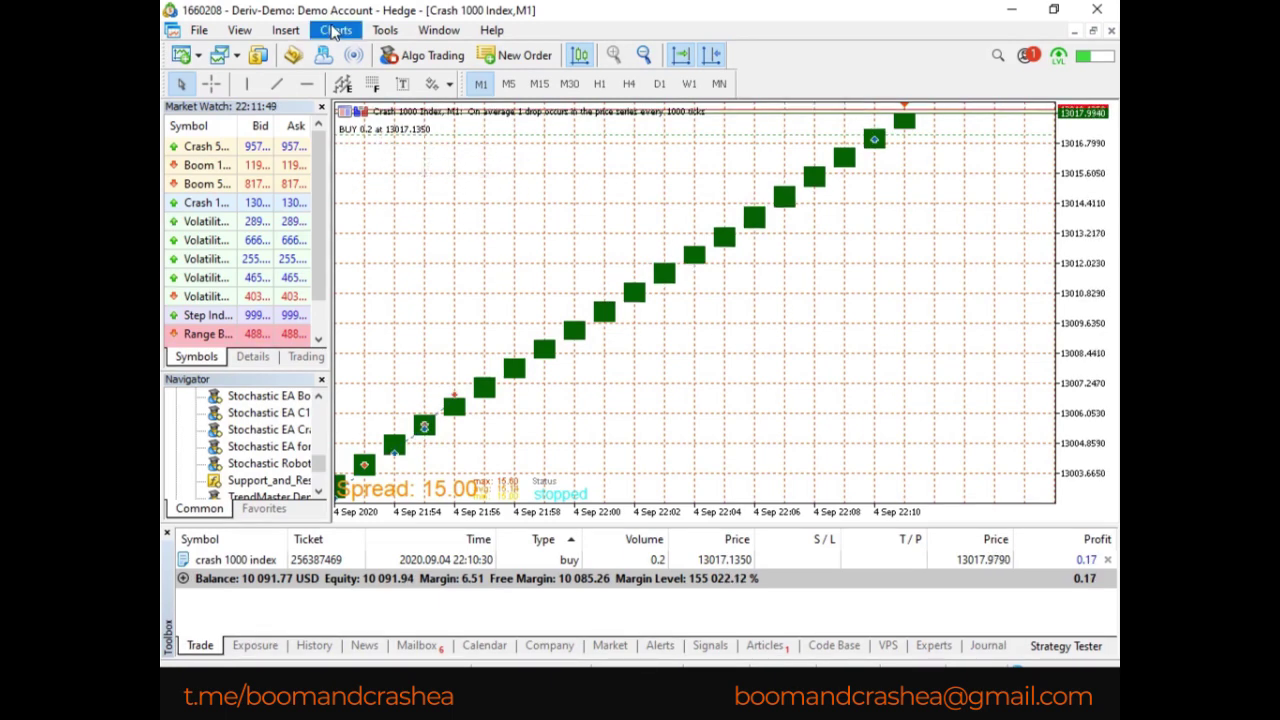
click(336, 30)
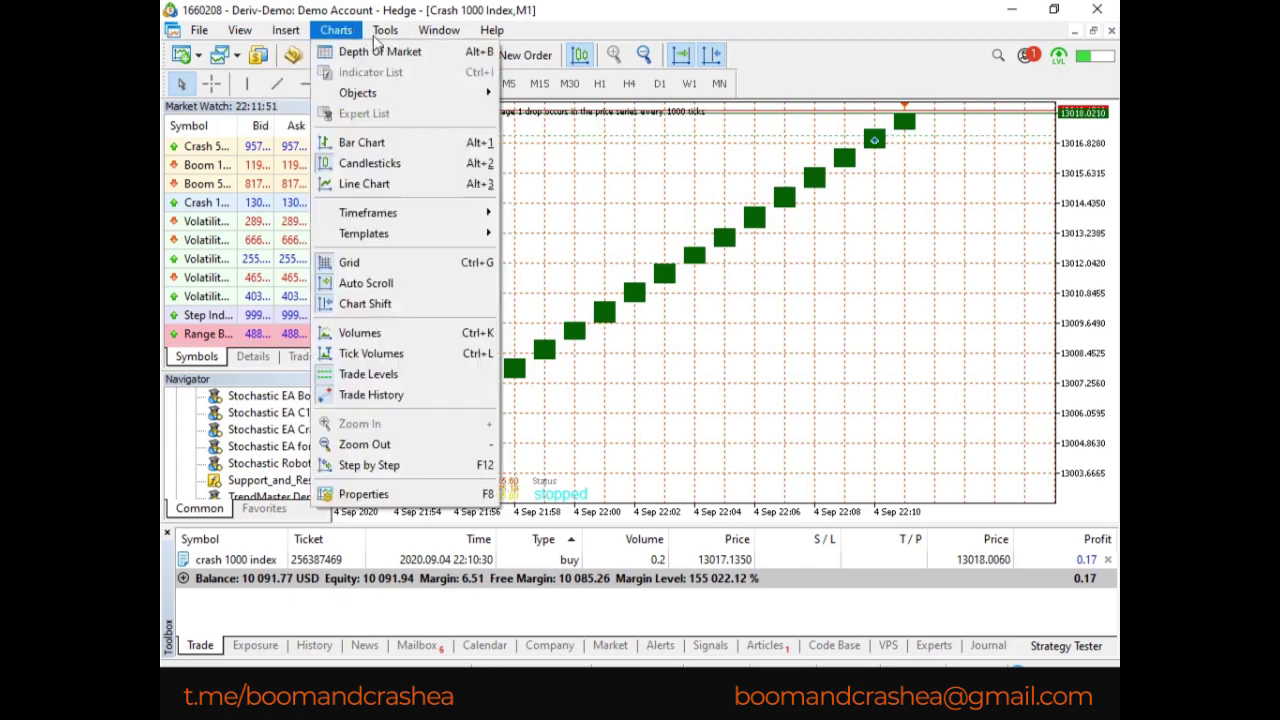
mouse_move(388, 32)
mouse_move(246, 32)
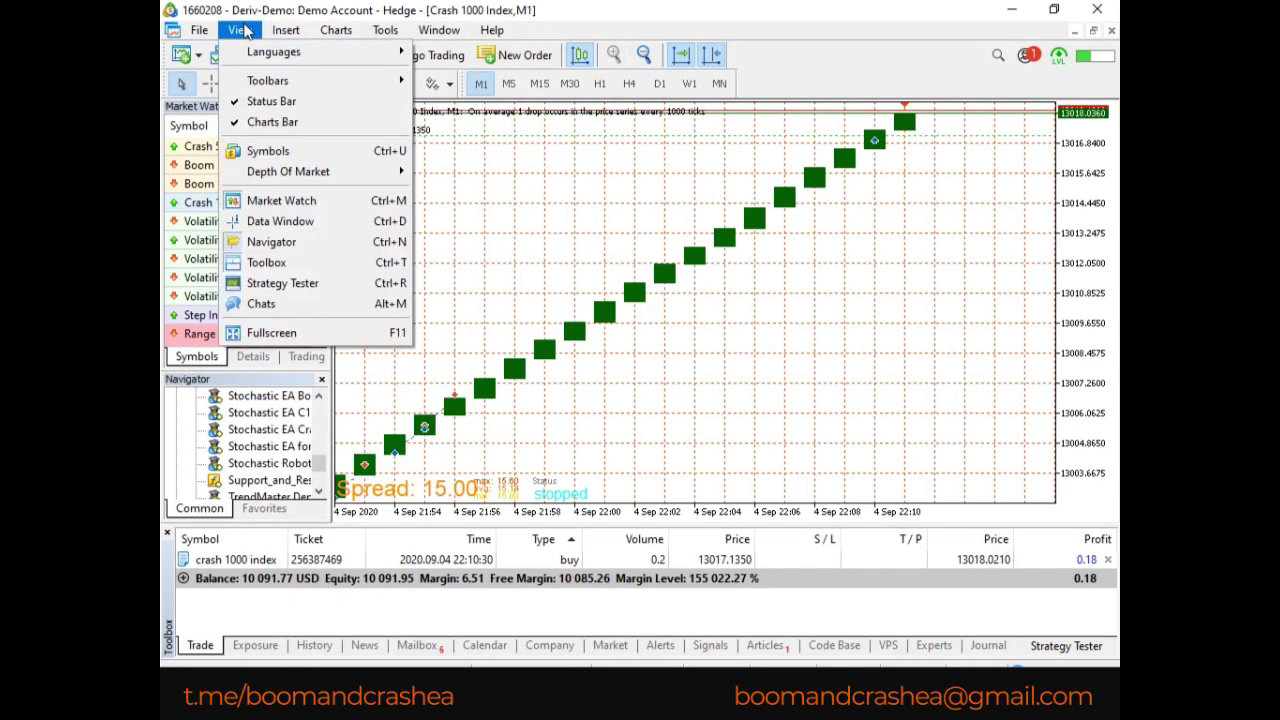
click(488, 255)
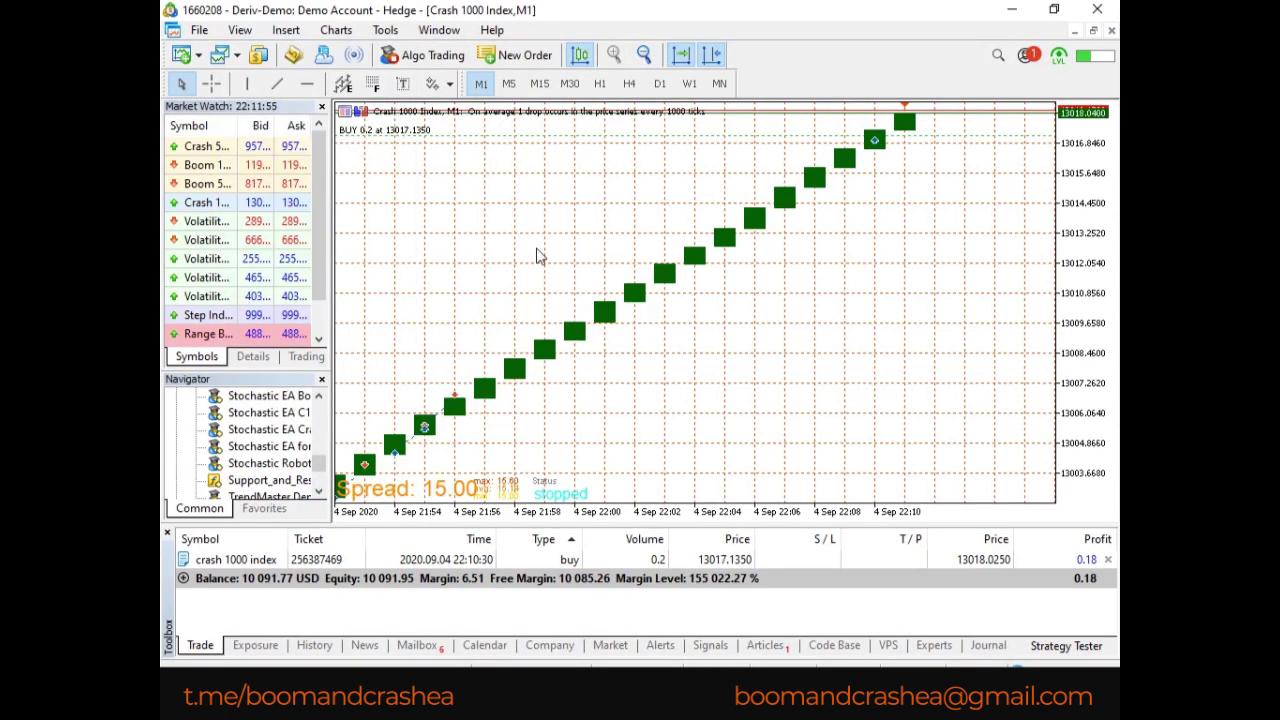
key(alt+t)
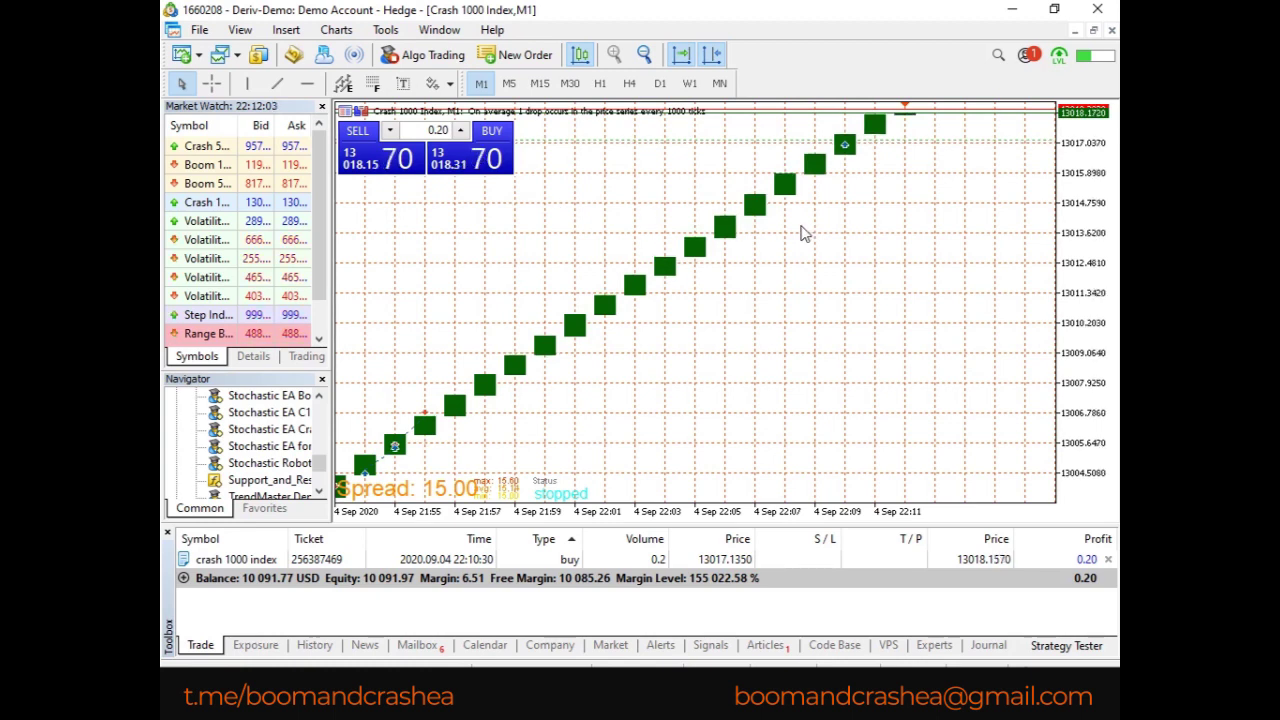
Close the open Crash 1000 Index buy position, then open another 0.20 market buy and close that one too.
click(1108, 559)
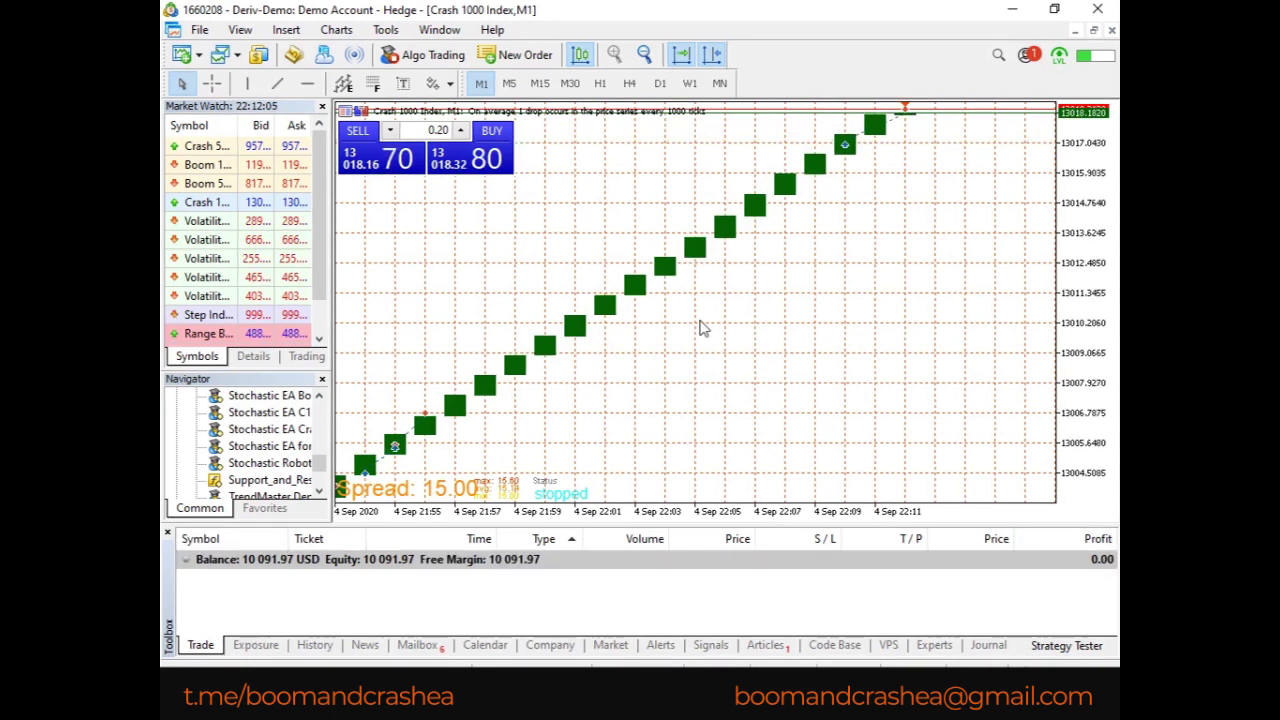
click(441, 166)
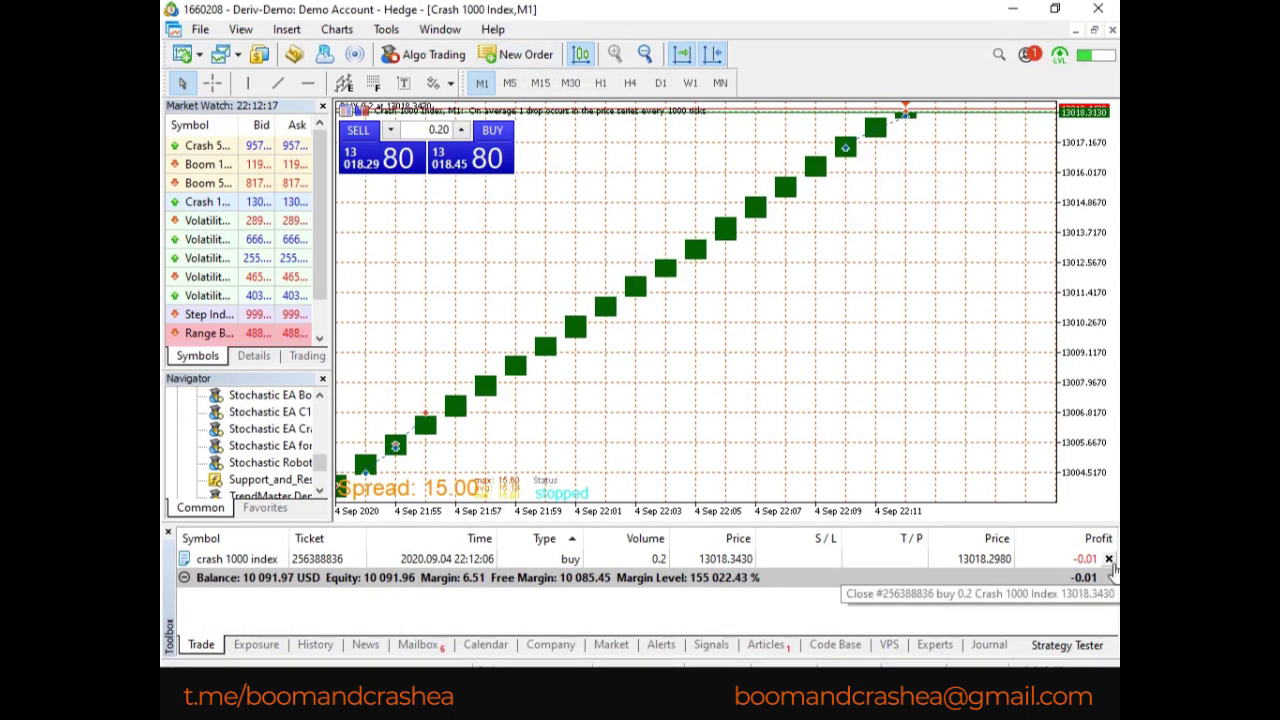
click(1108, 559)
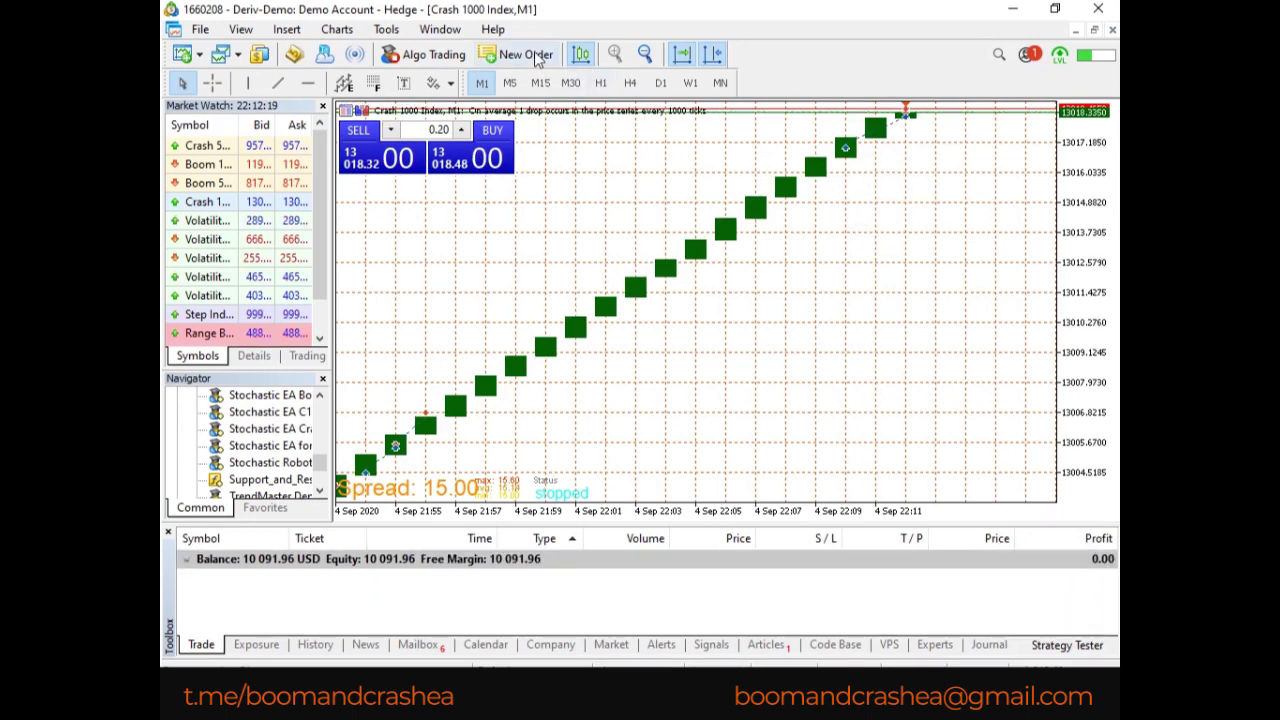
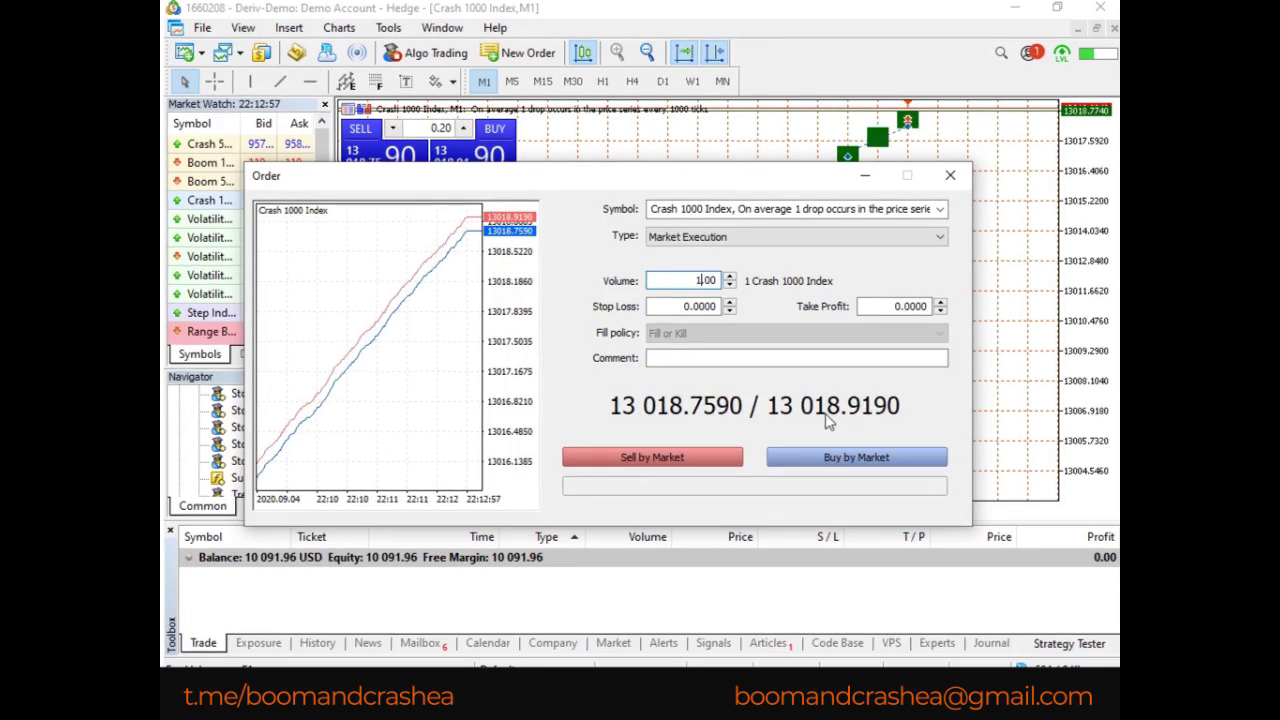
Set the take profit to 13019.9000 in the Crash 1000 Index order and buy 1.00 volume at market.
click(895, 306)
drag(908, 305, 933, 307)
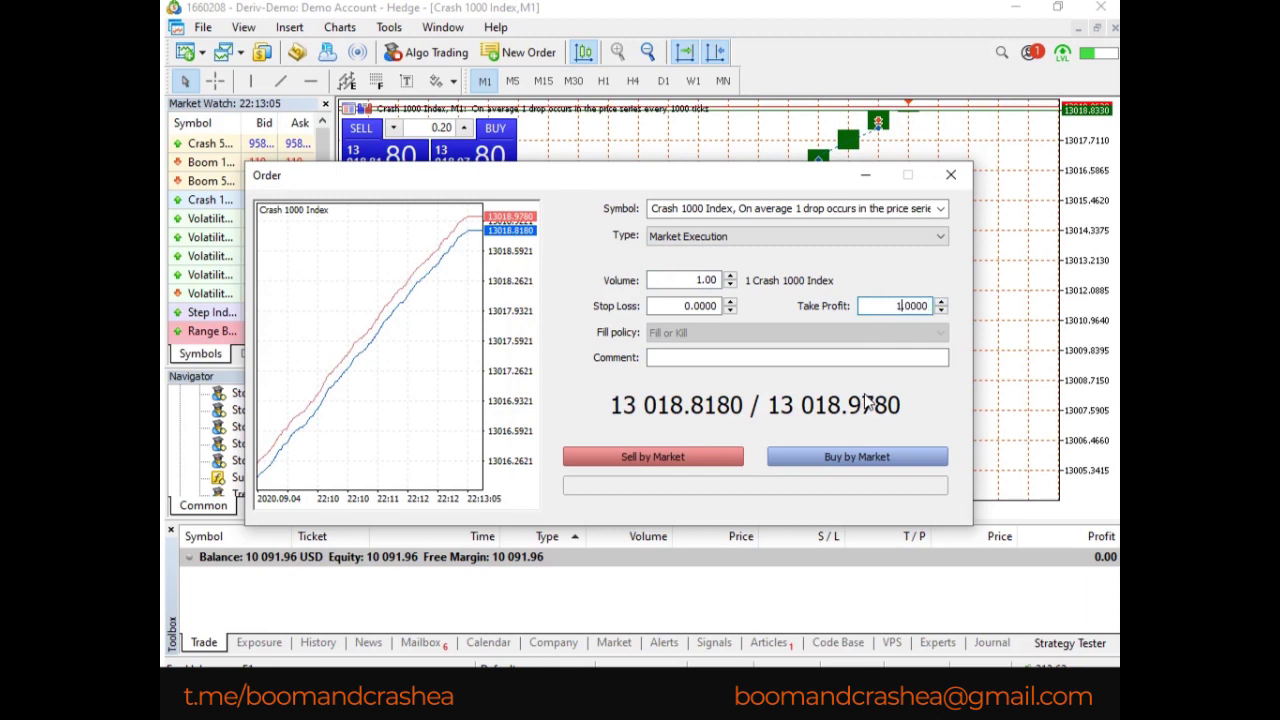
text(3019)
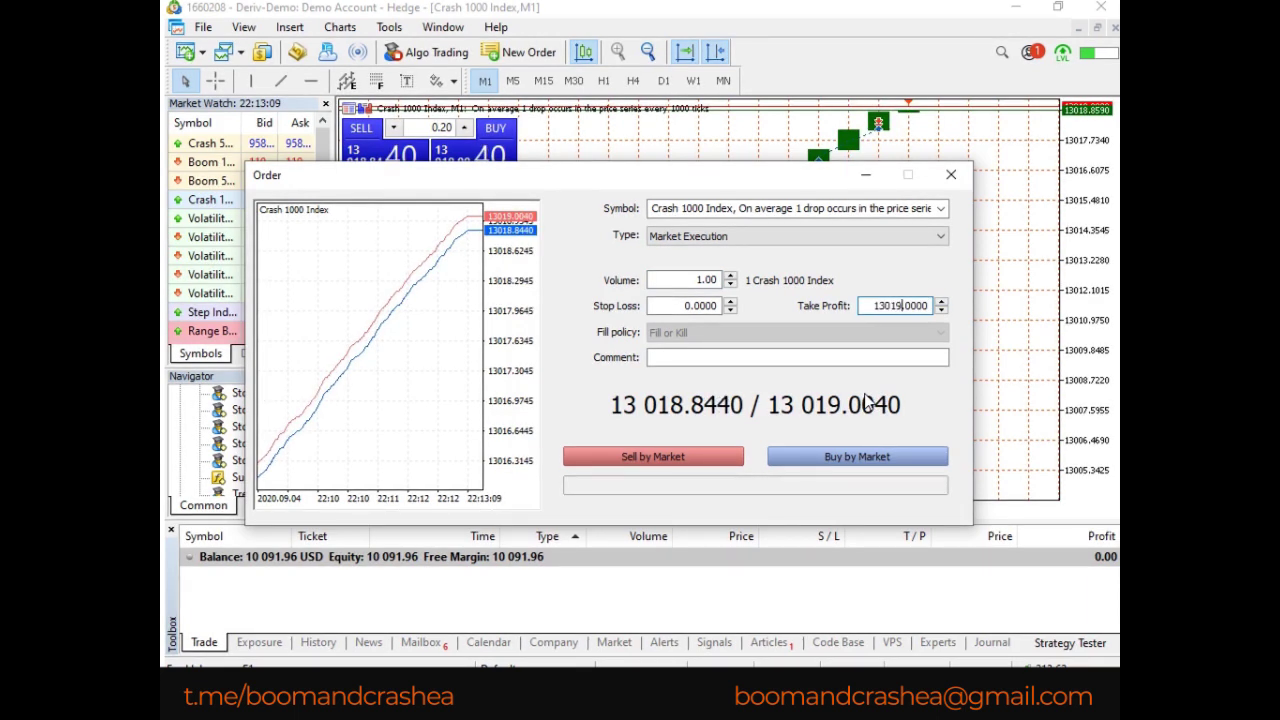
key(Delete)
text(9)
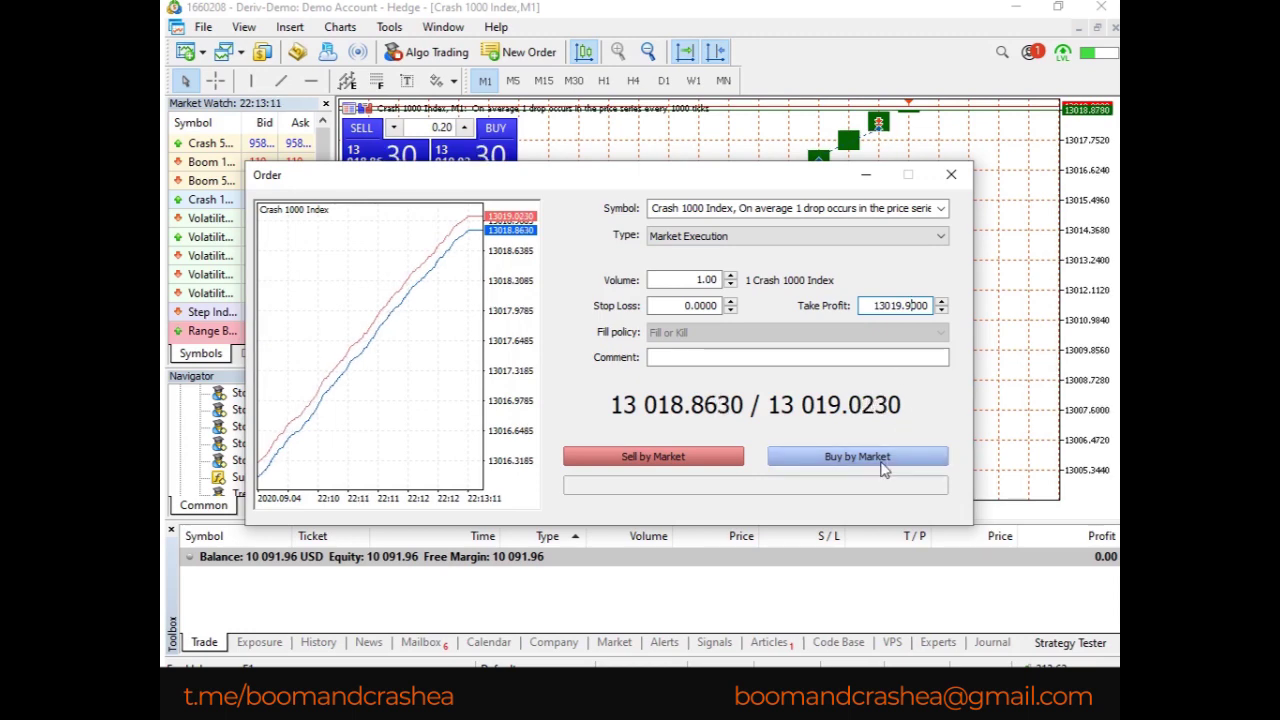
click(881, 461)
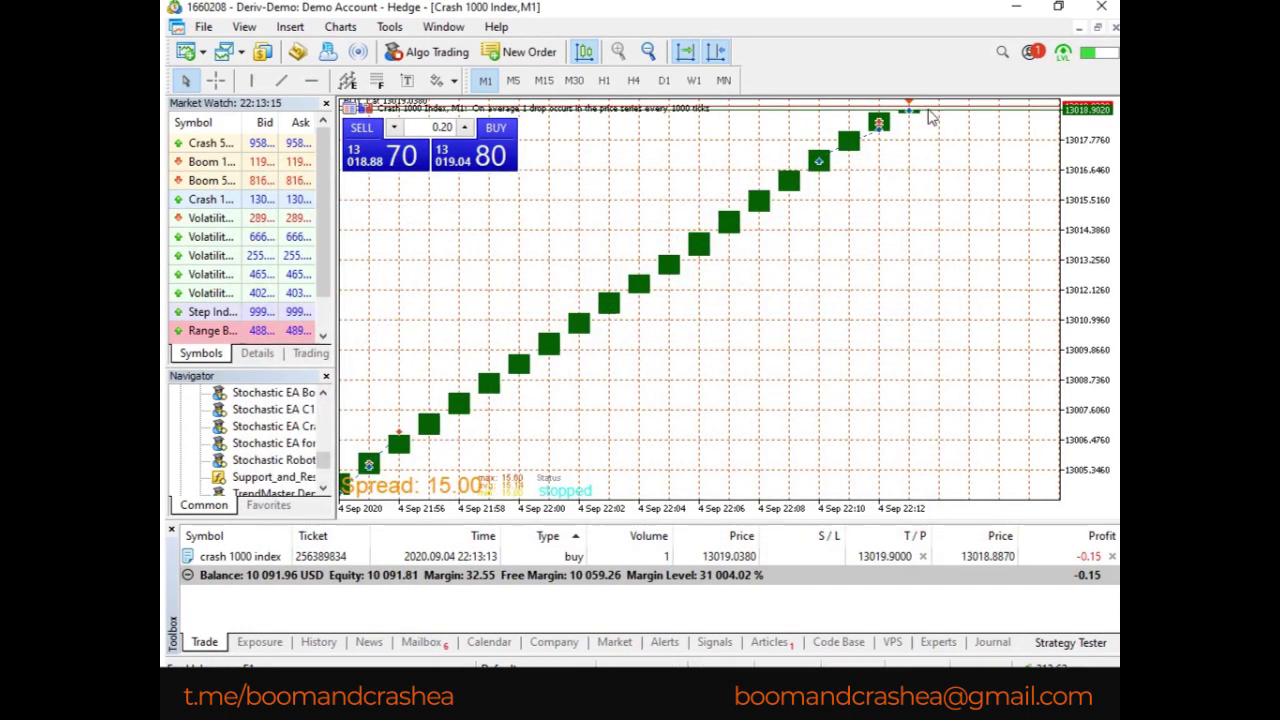
Open the Crash 1000 Index buy position for modification, examine its stop loss and take profit fields, and cancel.
click(762, 562)
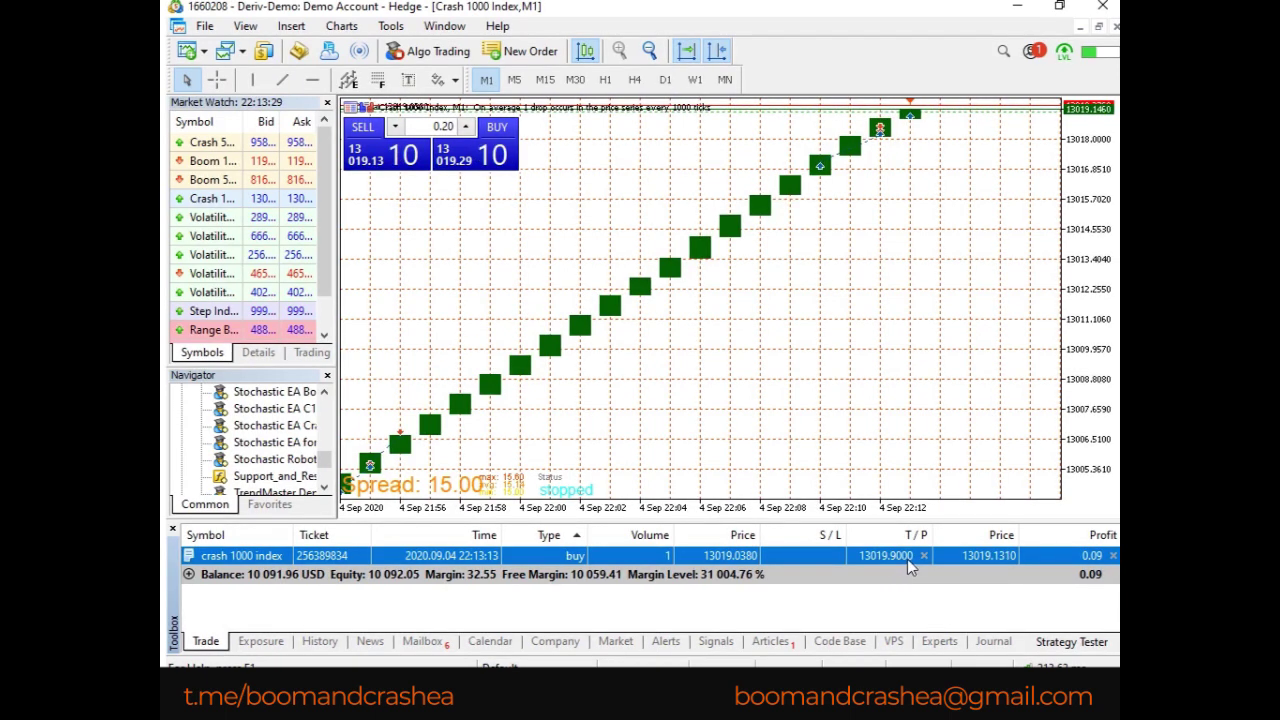
click(893, 398)
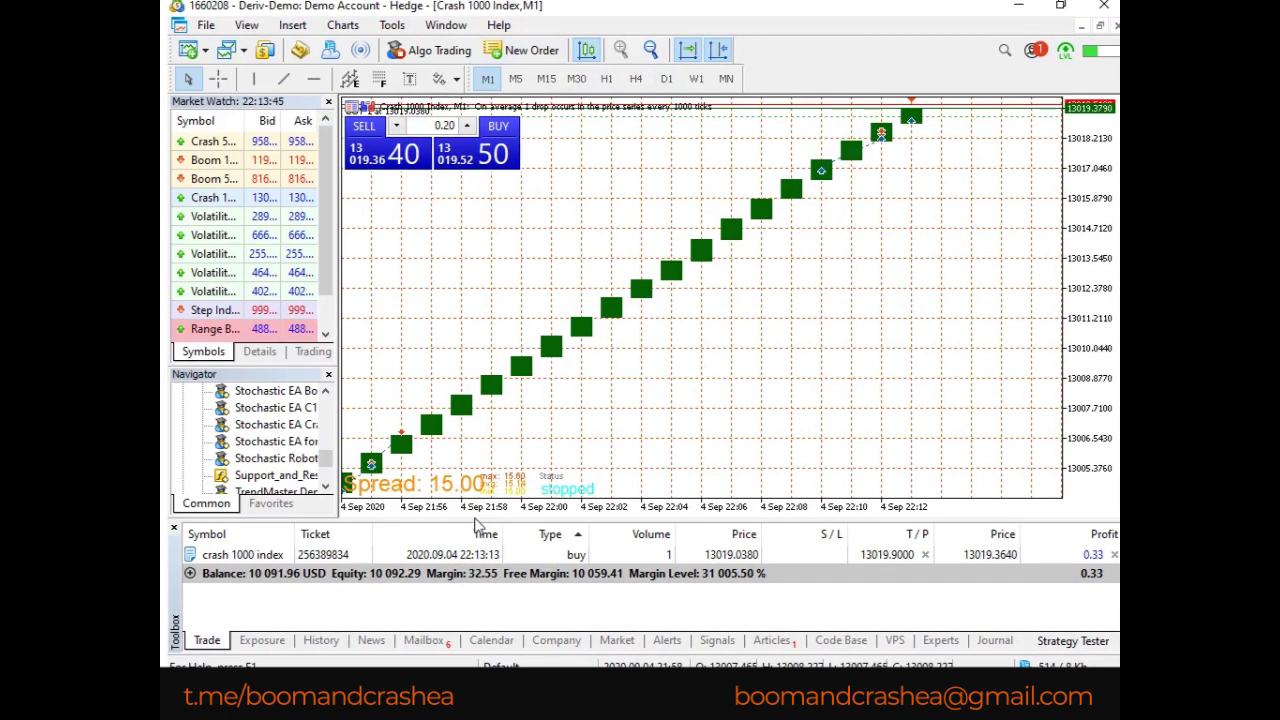
click(466, 556)
right_click(466, 556)
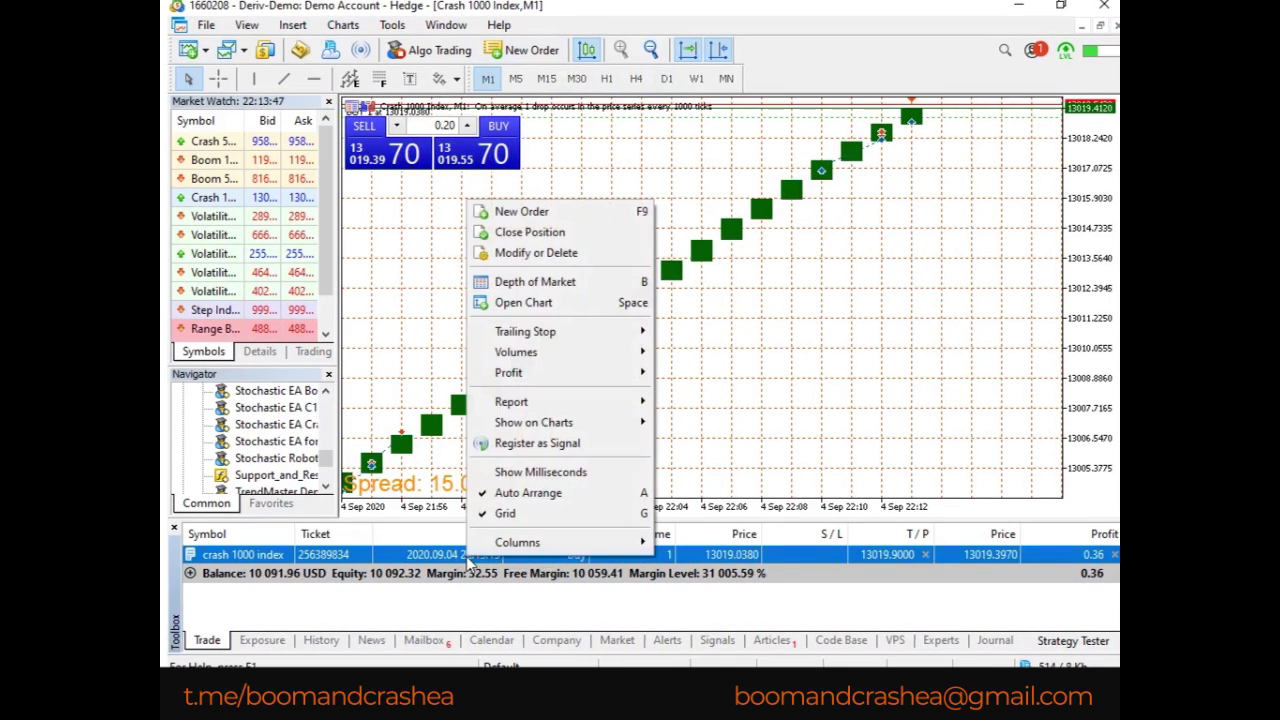
click(520, 253)
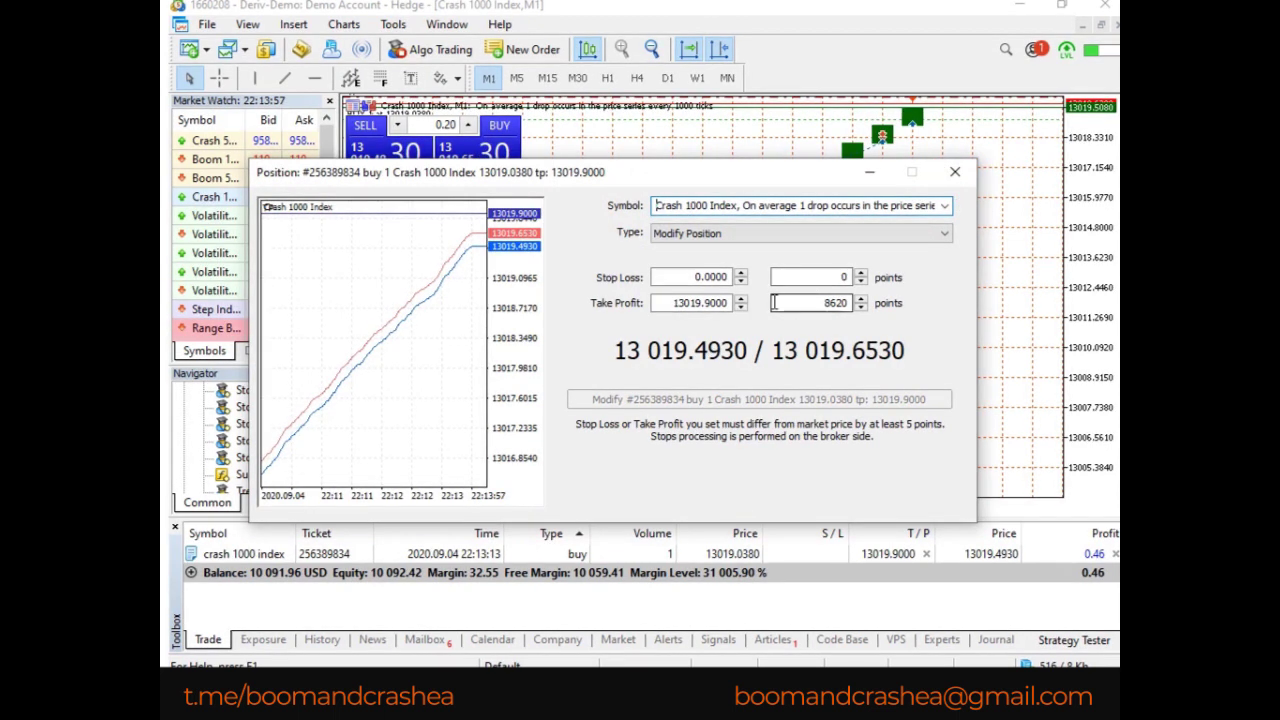
click(738, 277)
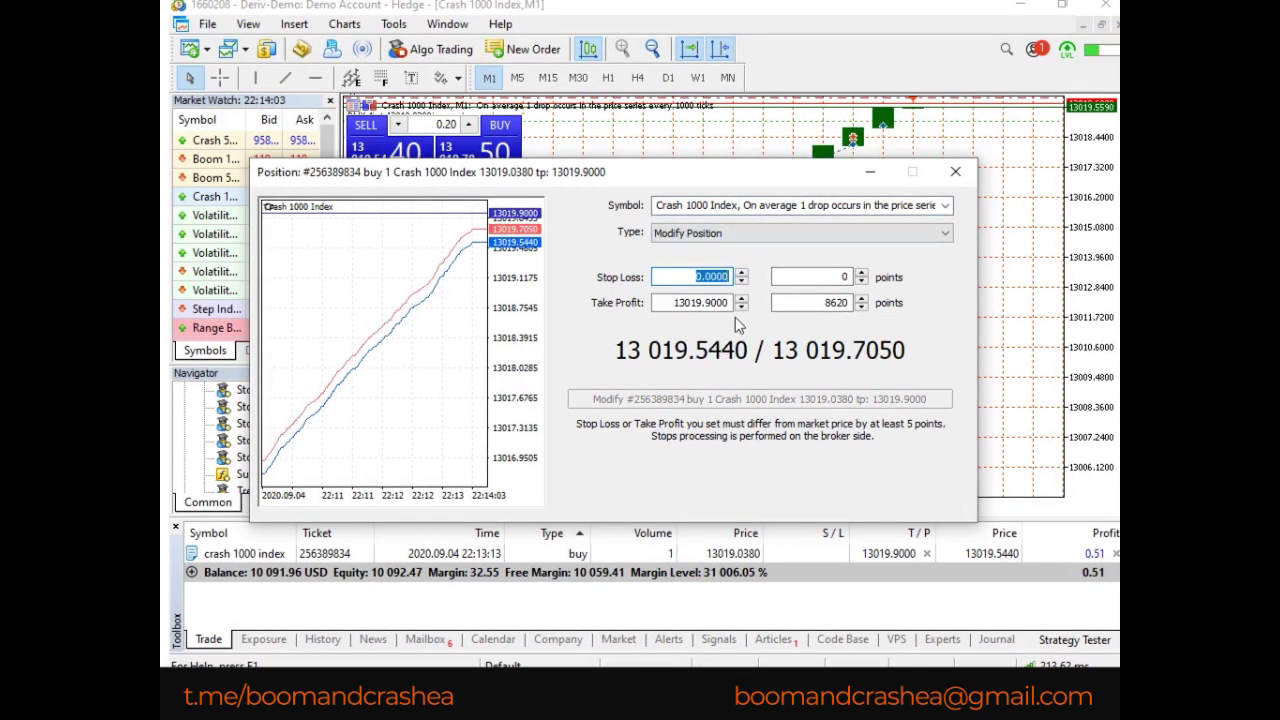
click(956, 173)
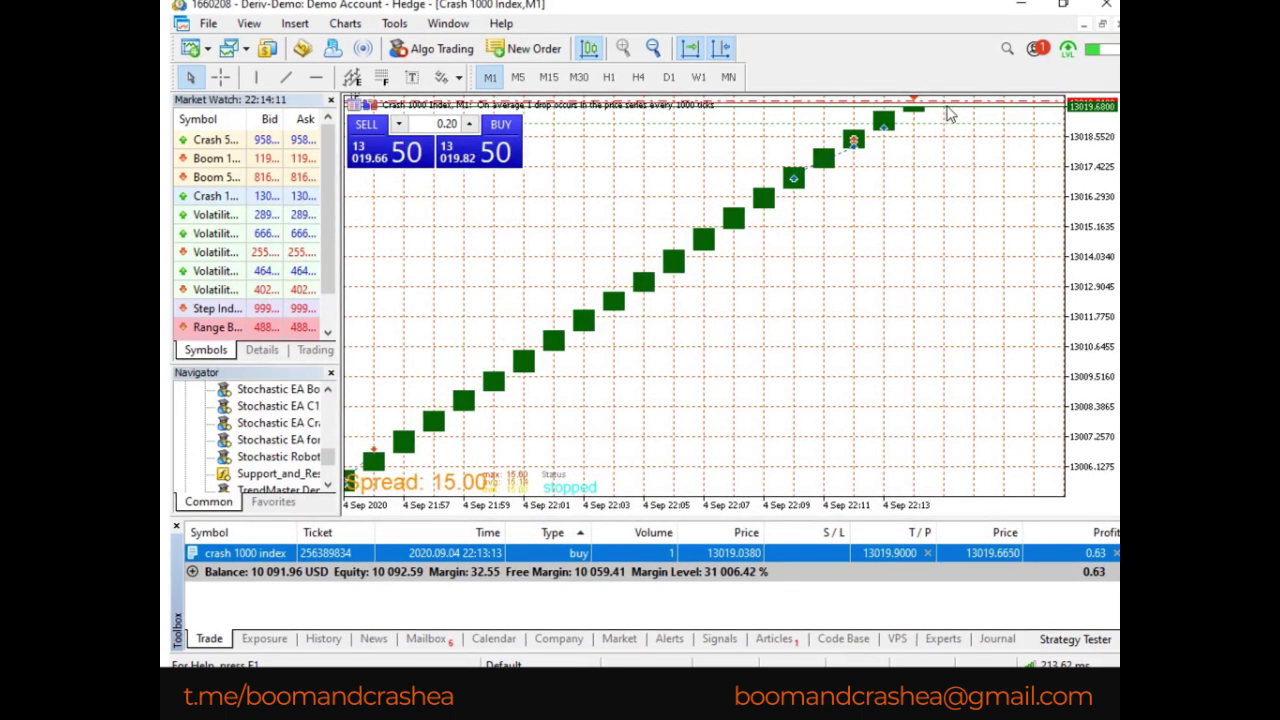
click(745, 615)
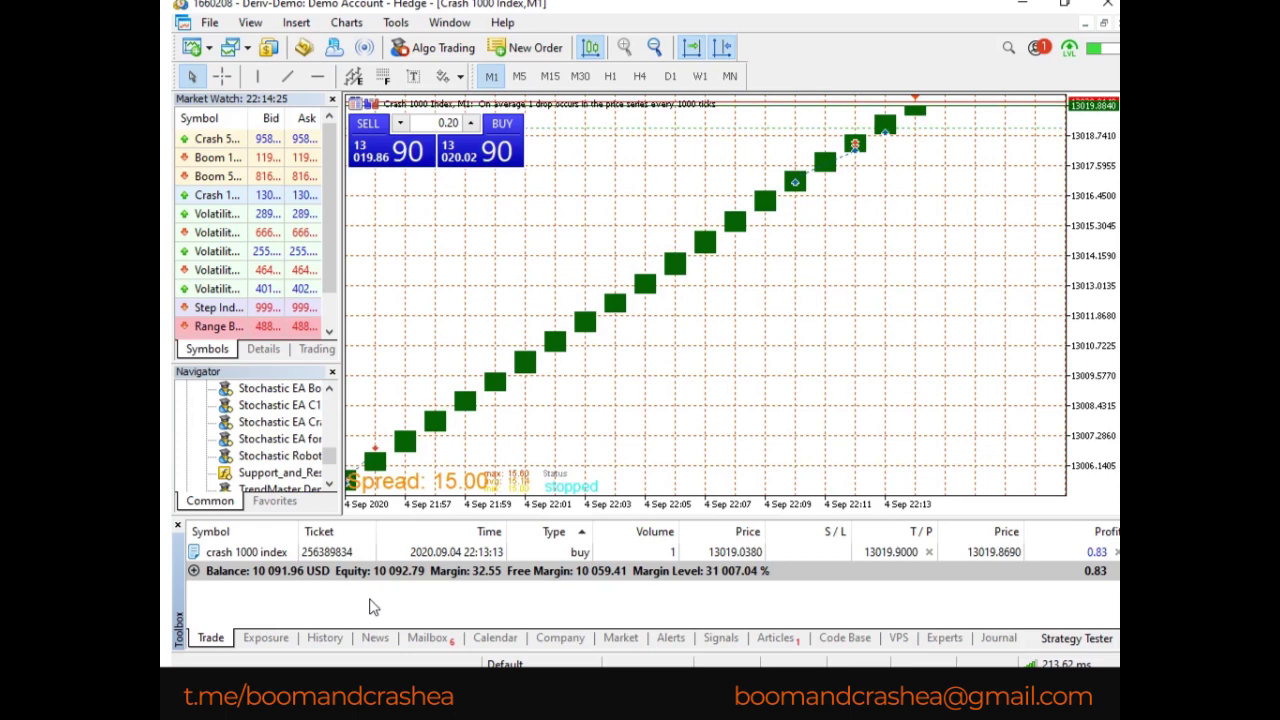
Review the latest closed Crash 1000 Index trades in the account history and return to the open trades list.
click(338, 637)
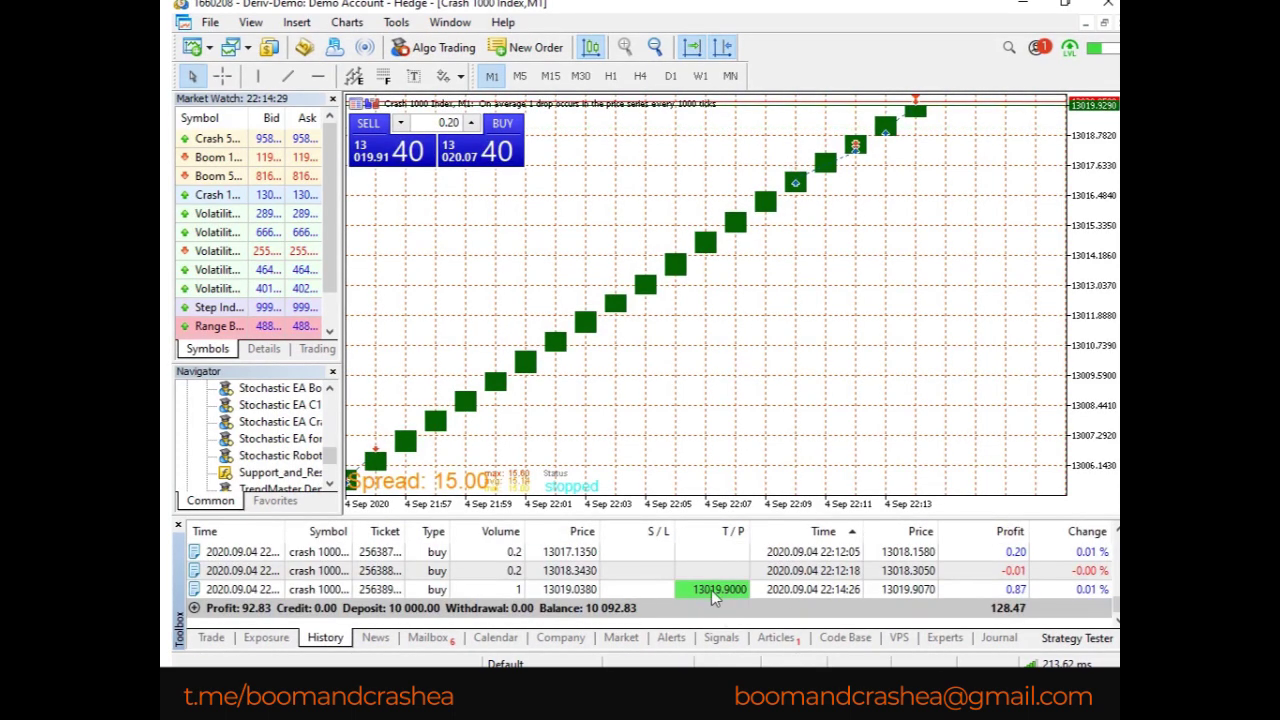
click(708, 556)
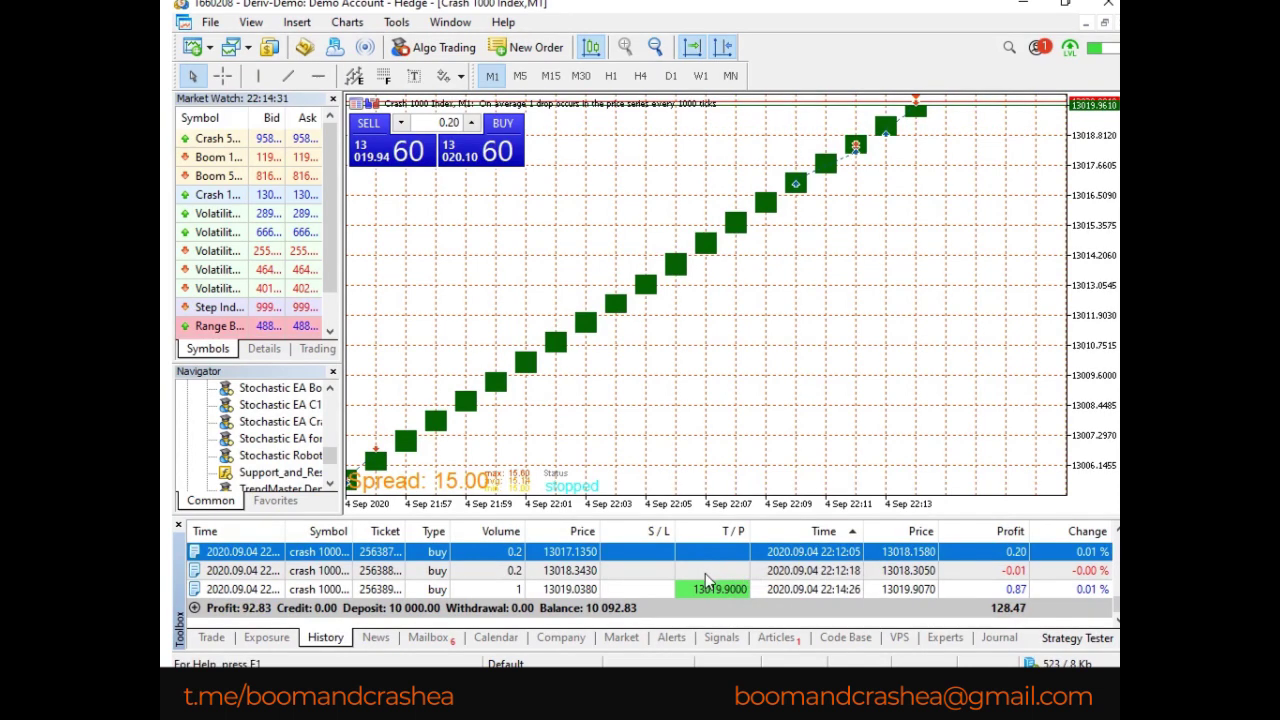
click(705, 571)
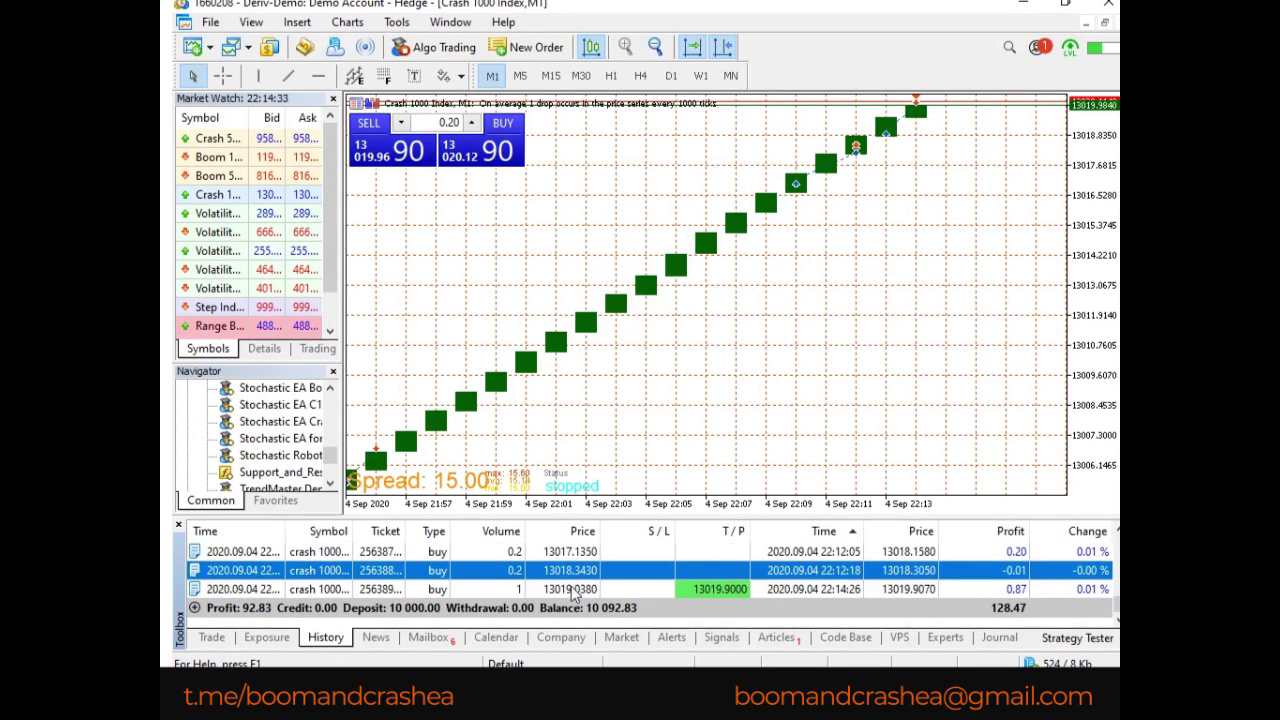
click(213, 638)
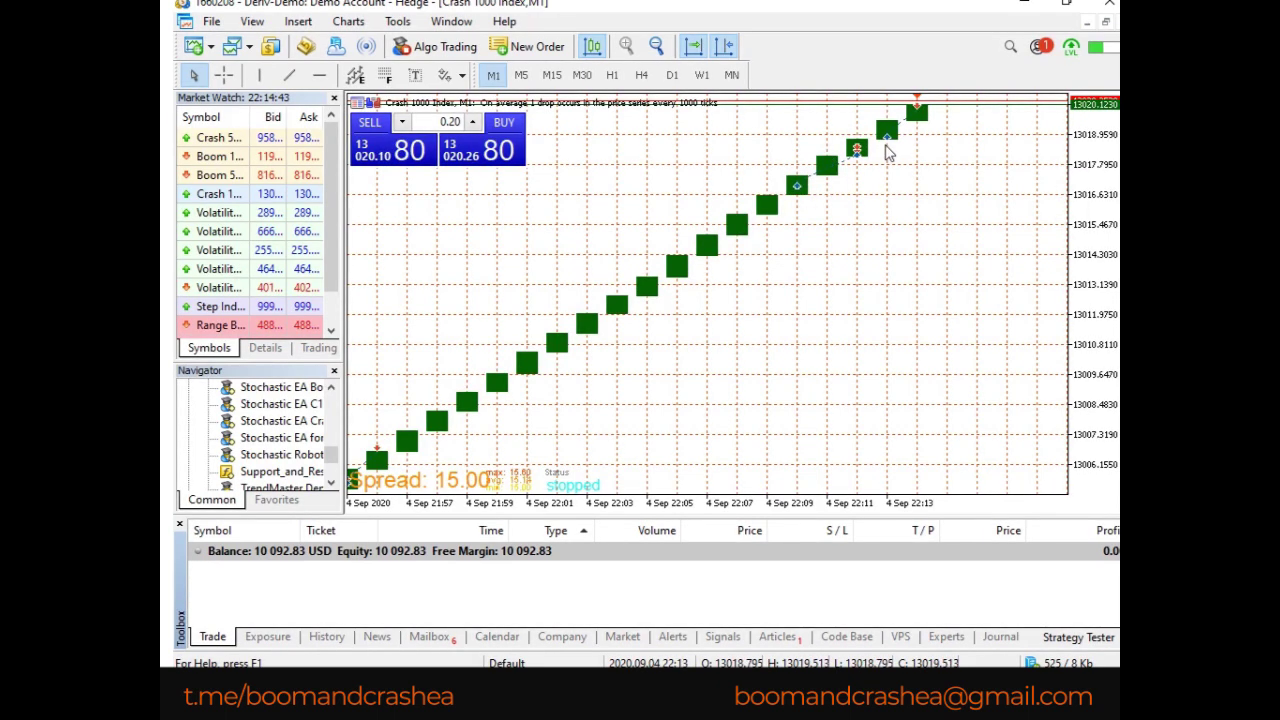
Zoom out the Crash 1000 Index chart to show more price history and try the crosshair on it.
click(656, 47)
click(656, 47)
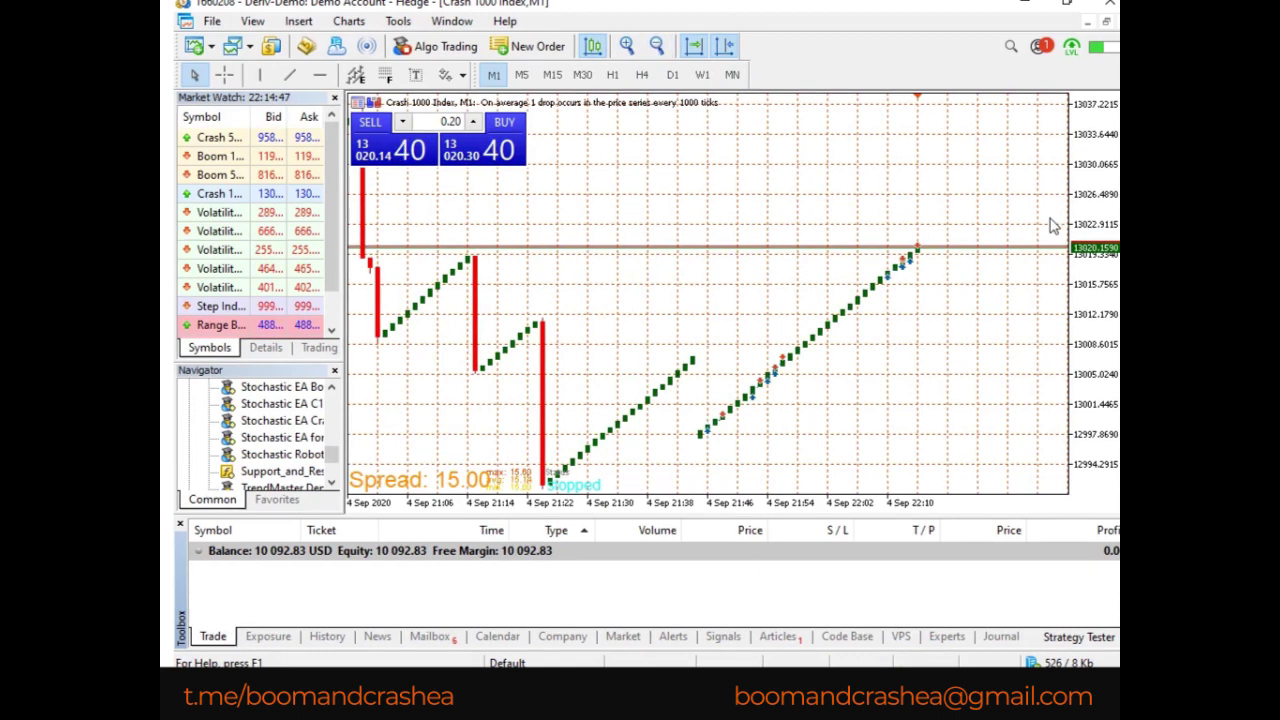
click(226, 76)
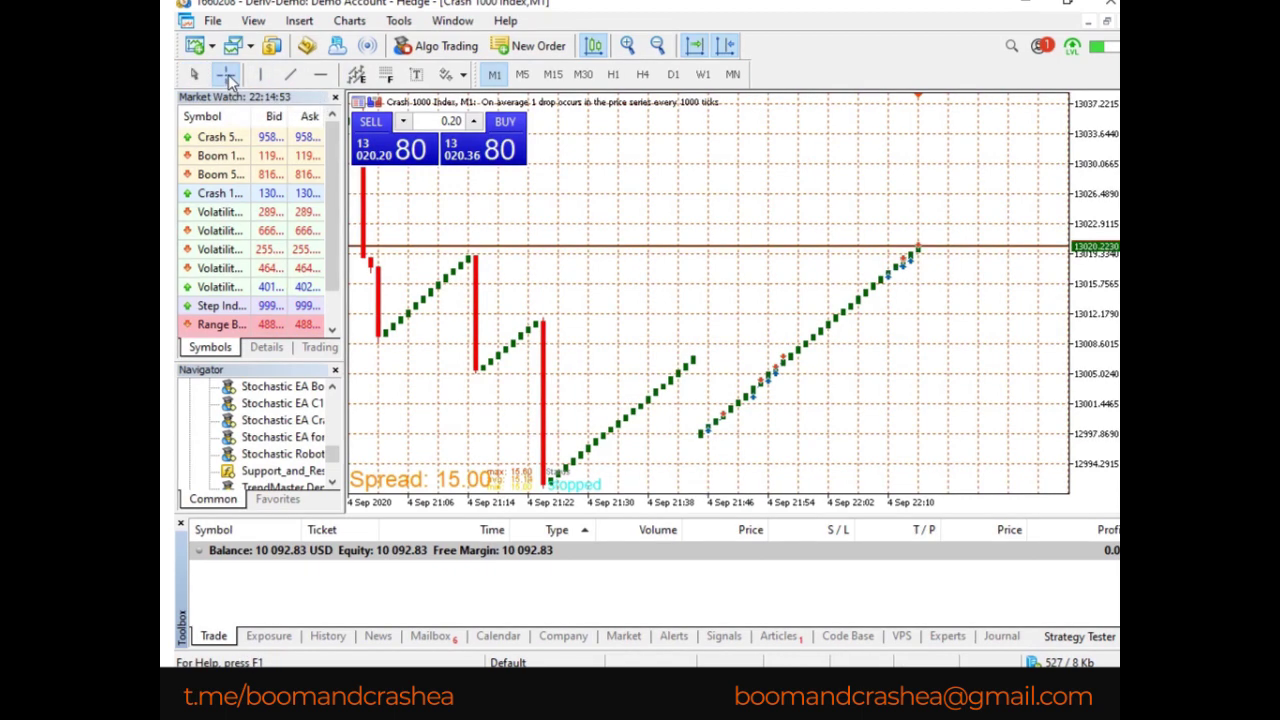
click(633, 218)
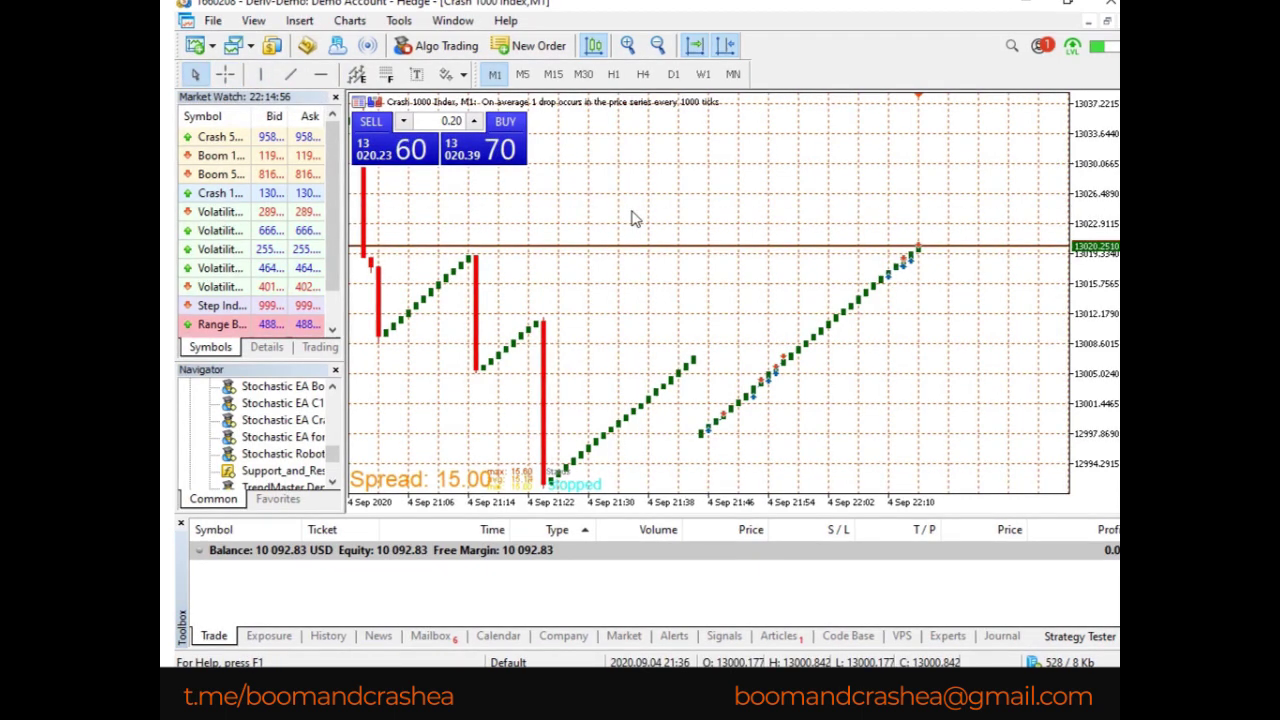
Measure a price move with the crosshair around the latest candles of the Crash 1000 Index chart.
middle_click(631, 210)
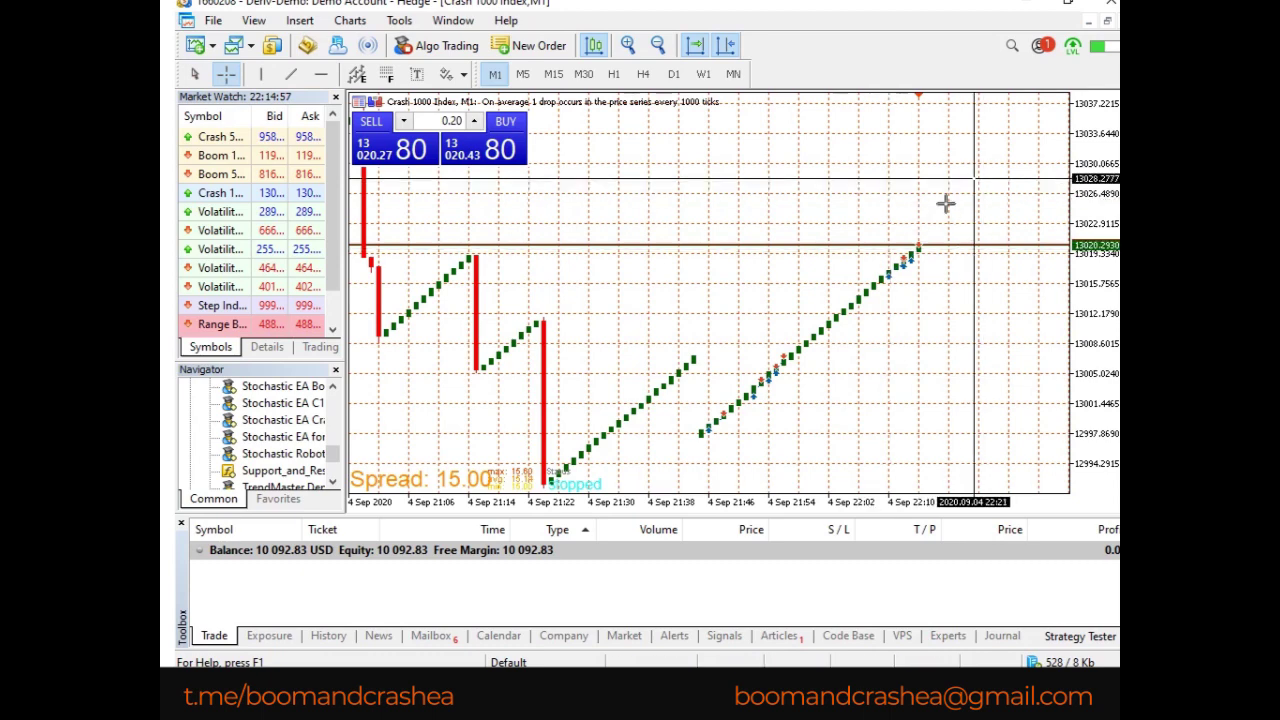
drag(885, 224, 950, 268)
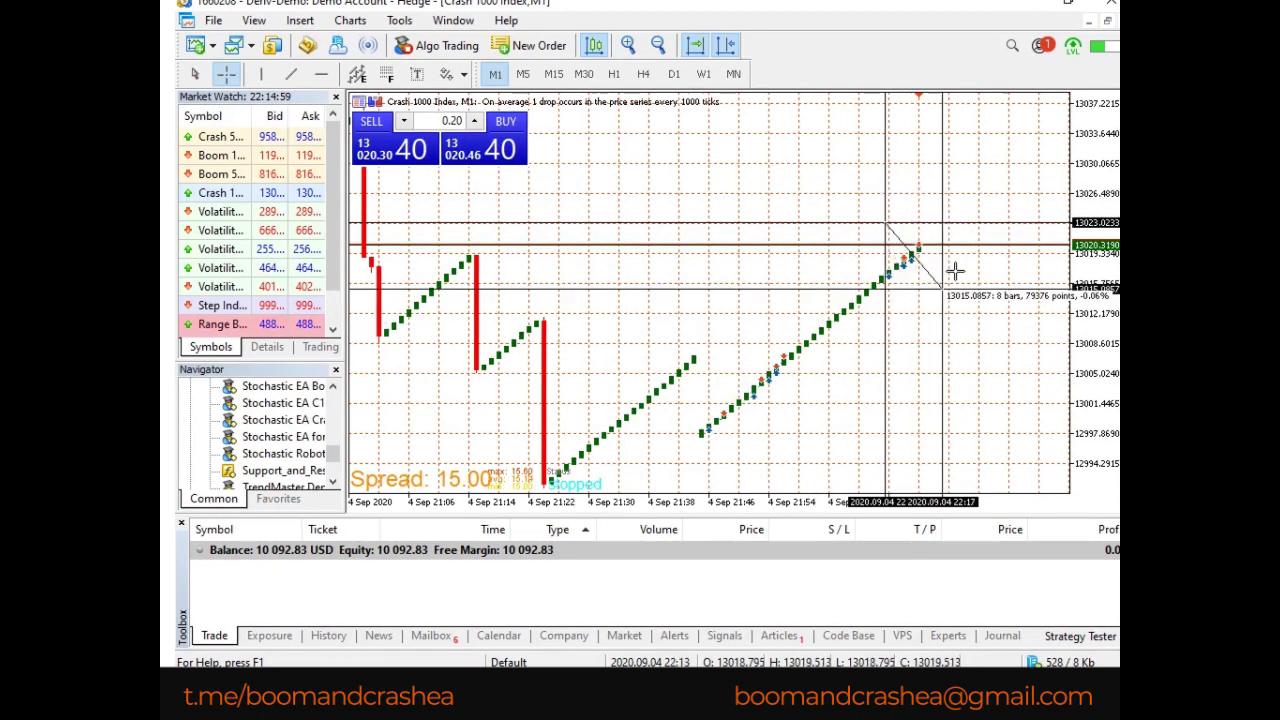
click(826, 287)
middle_click(923, 216)
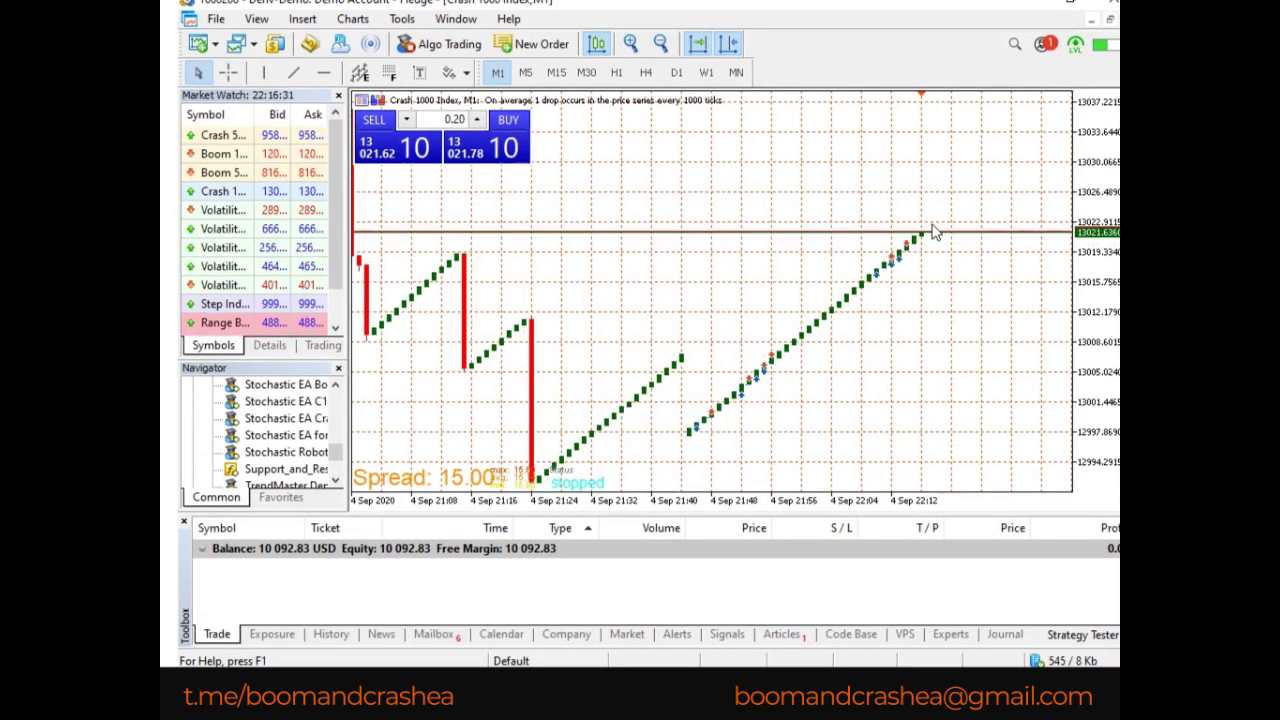
Open a new order for the Crash 1000 Index and make it a pending Buy Stop order.
click(530, 43)
click(772, 220)
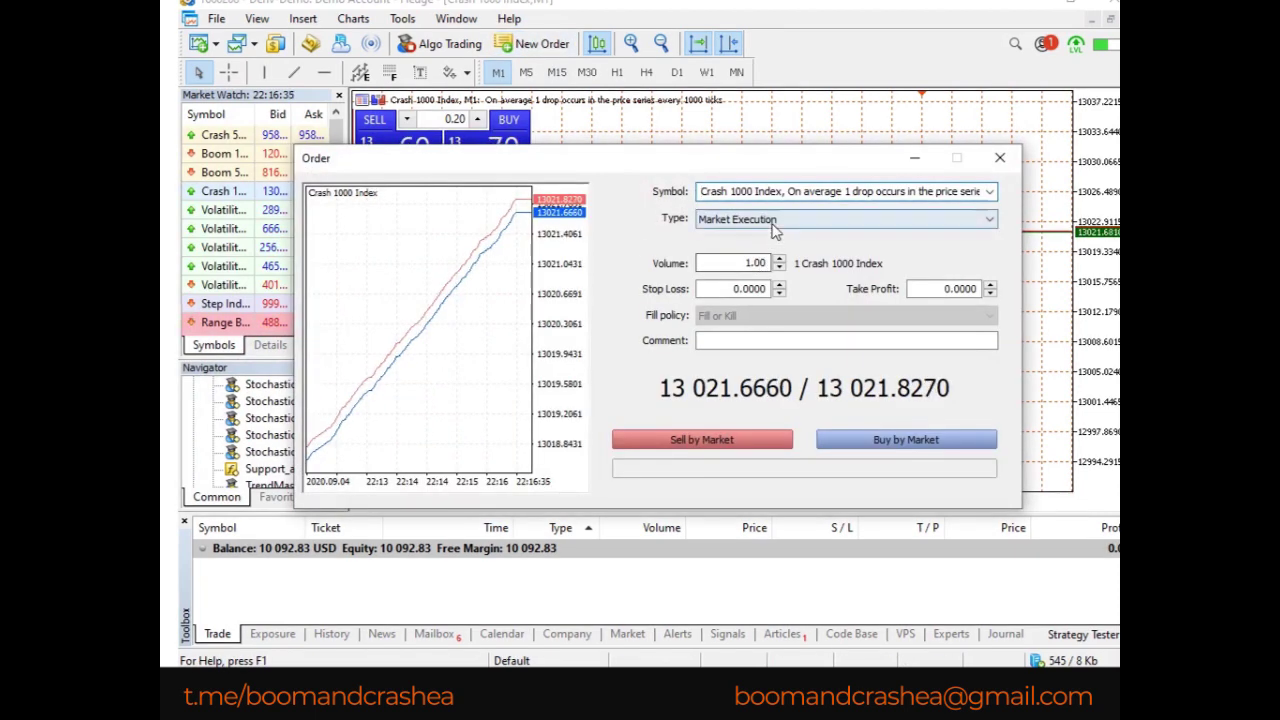
click(772, 252)
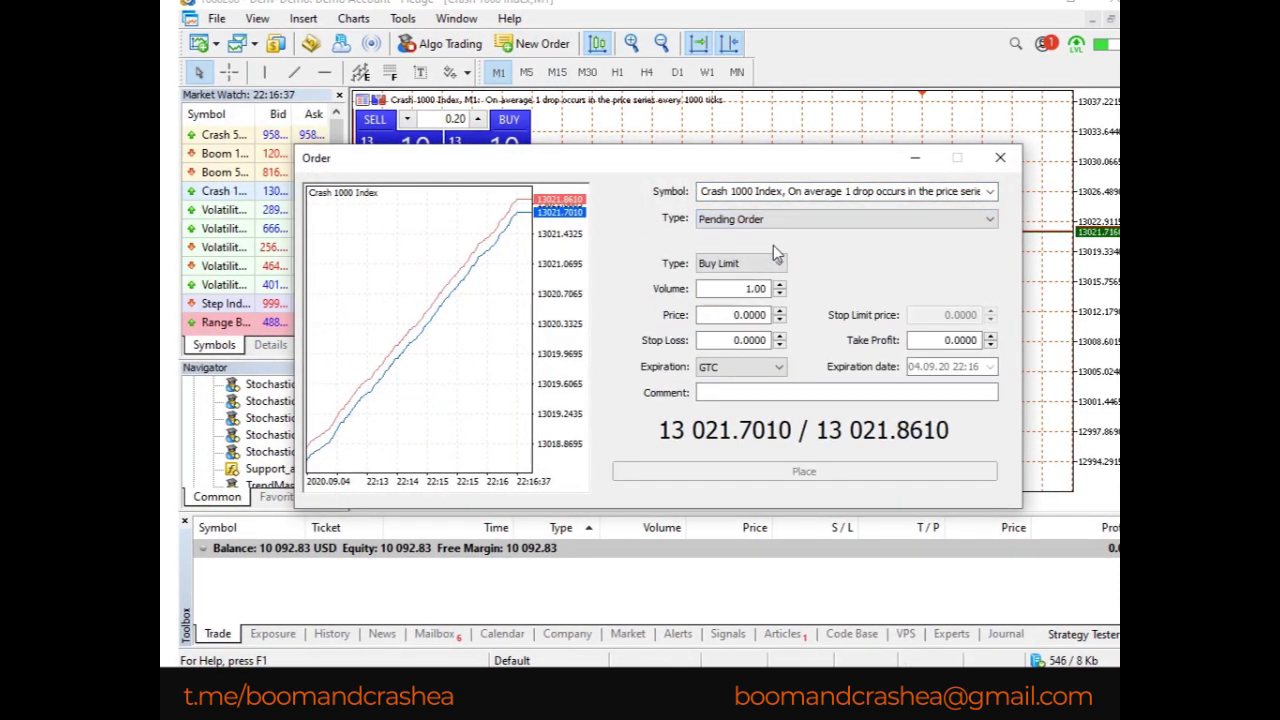
double_click(758, 288)
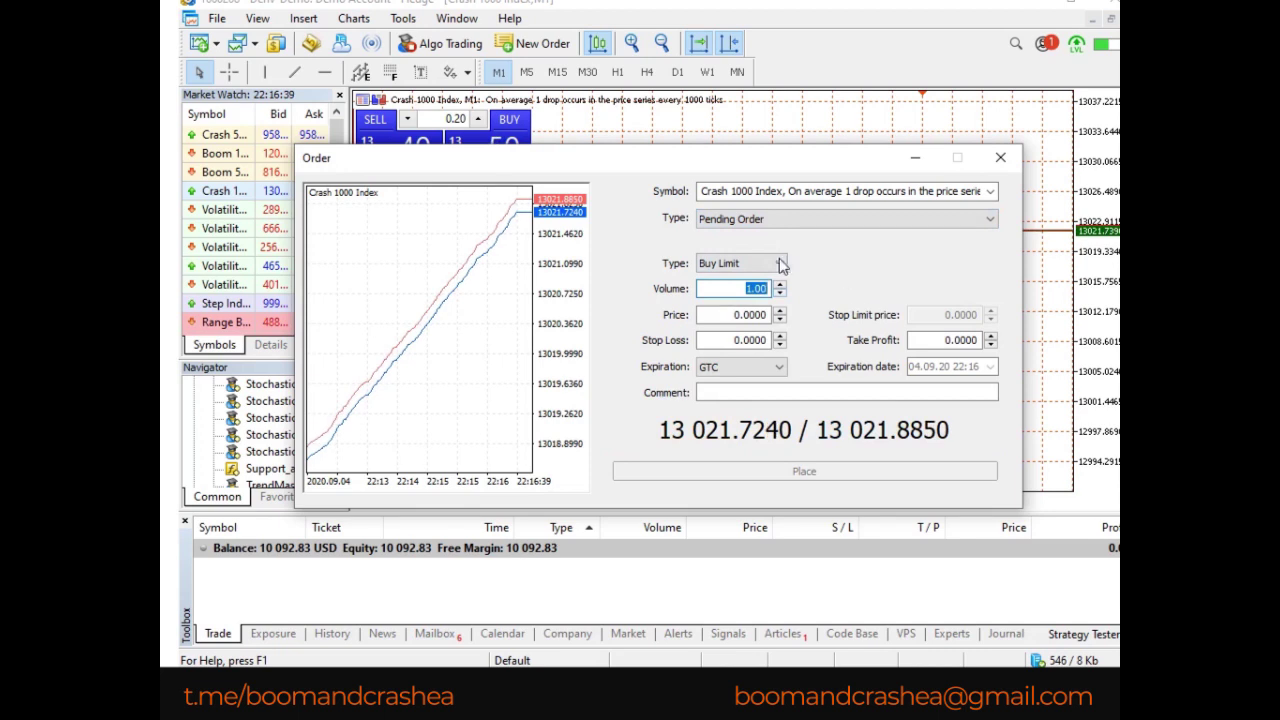
click(779, 263)
click(757, 305)
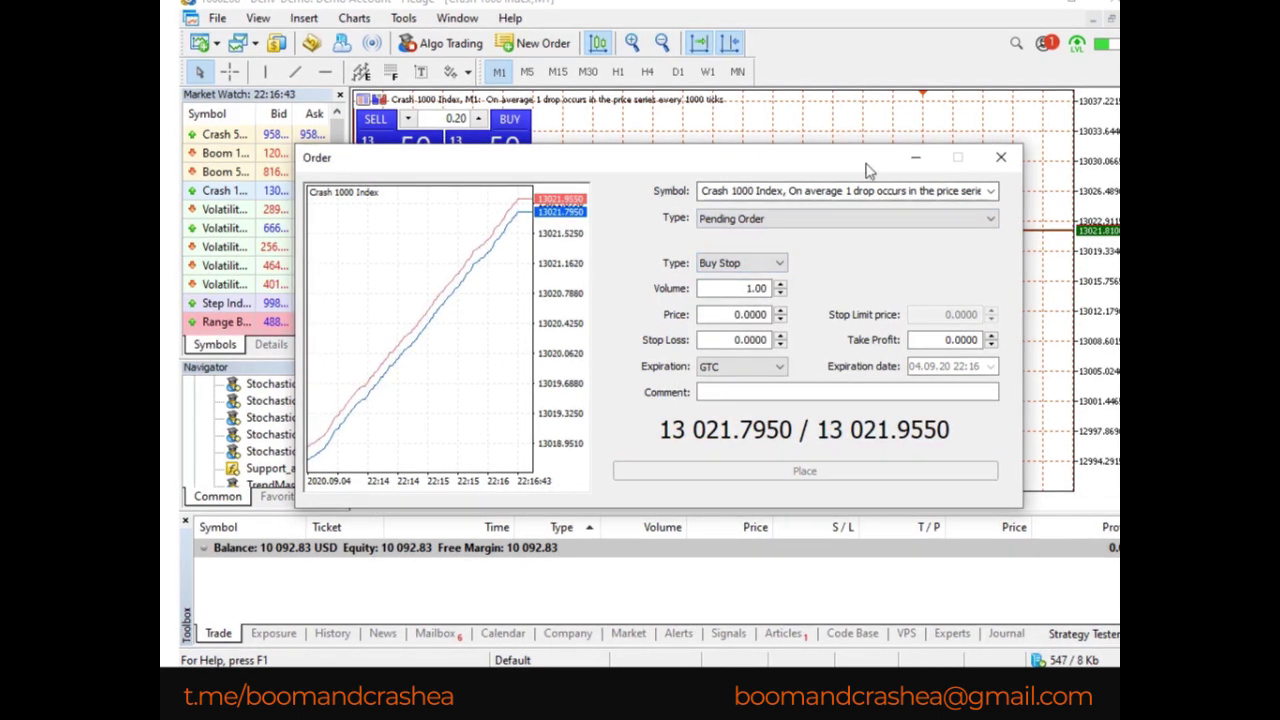
Set the Buy Stop price to 13022.4000 and place the 1.00 volume order on the Crash 1000 Index.
drag(743, 160, 519, 143)
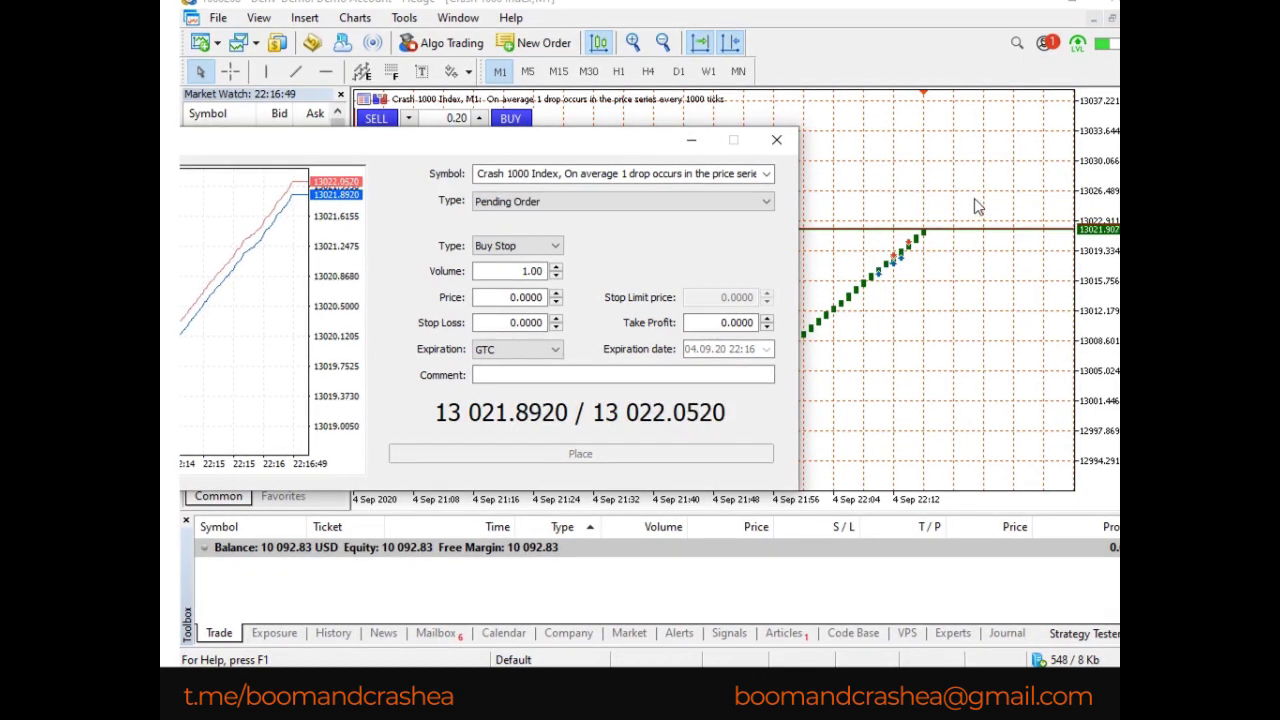
click(508, 297)
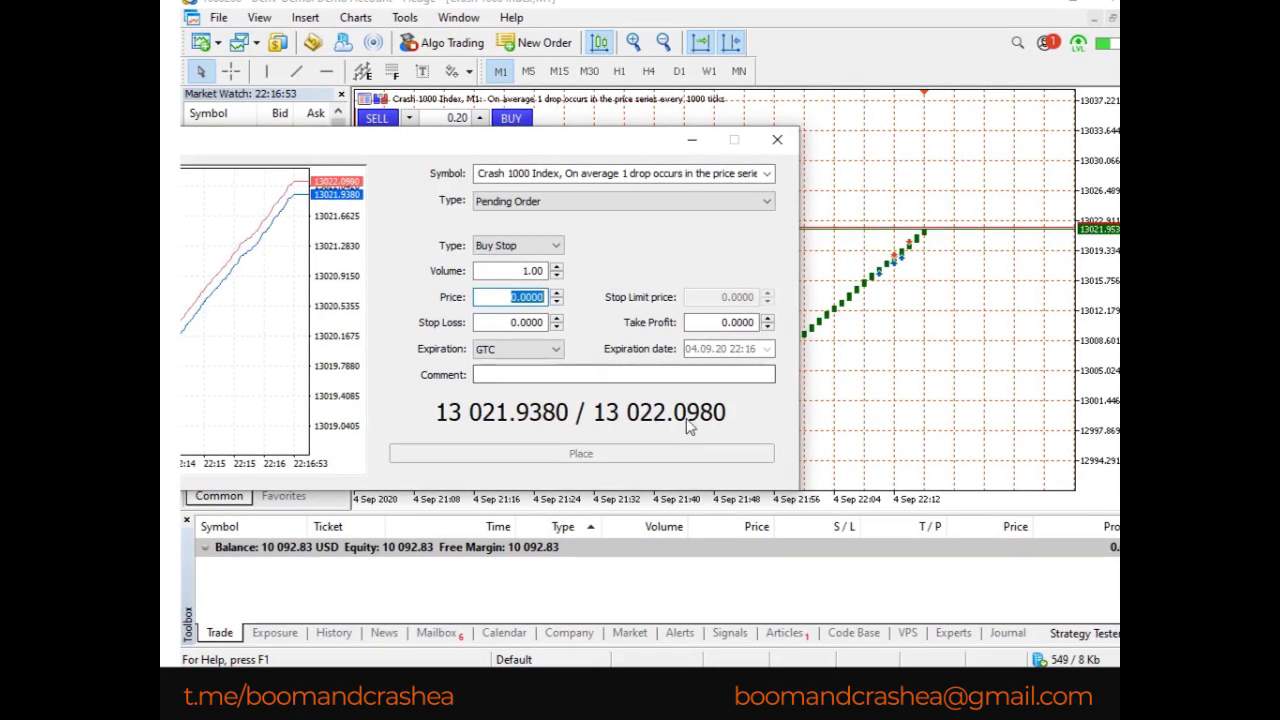
text(130)
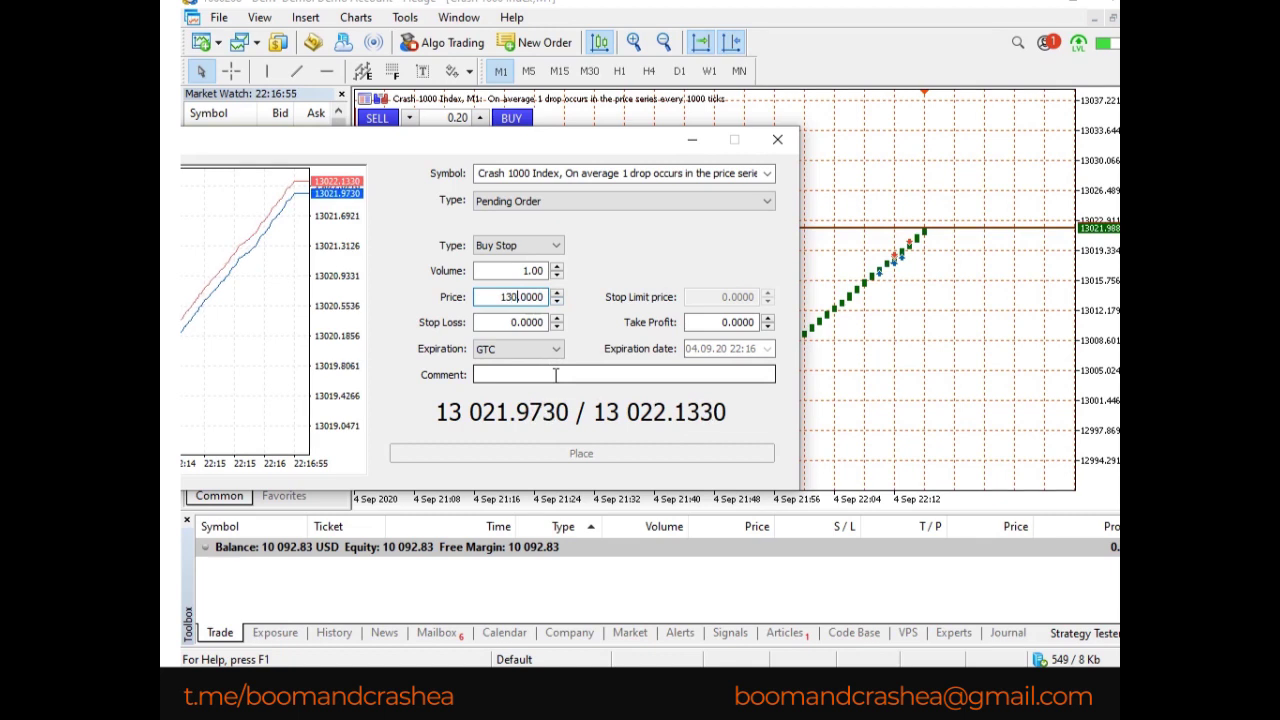
text(22.4)
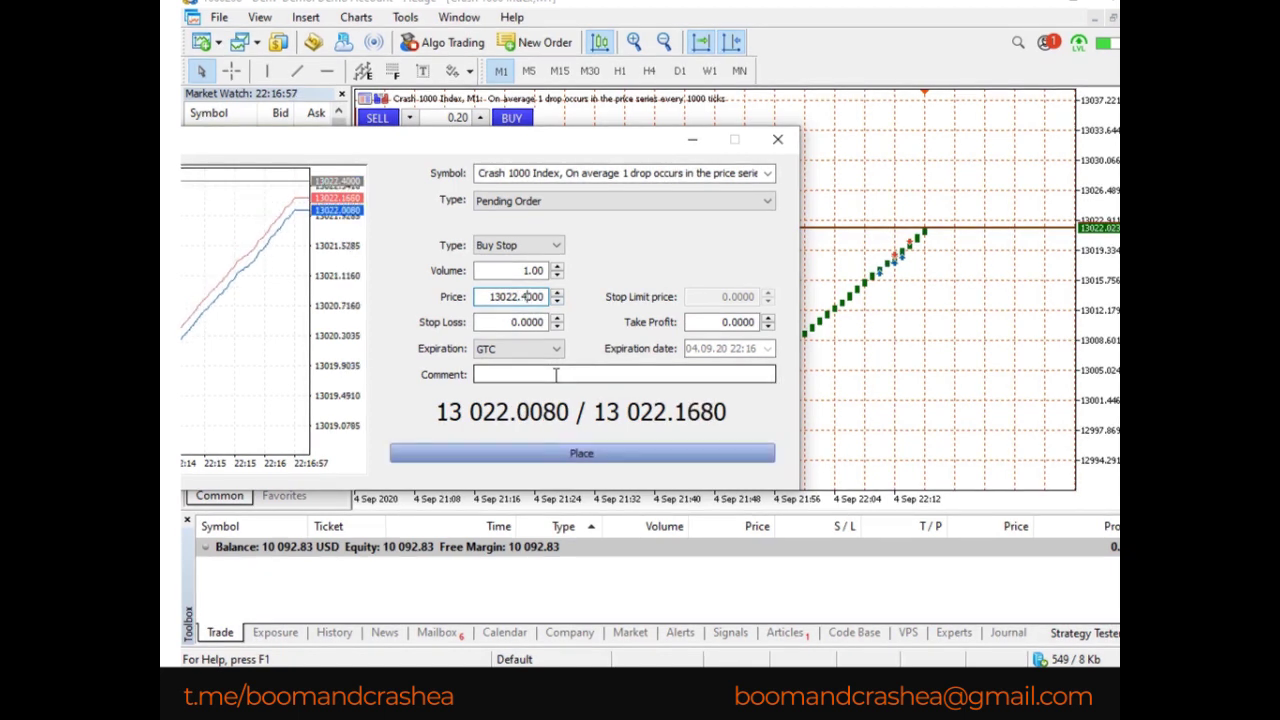
click(605, 458)
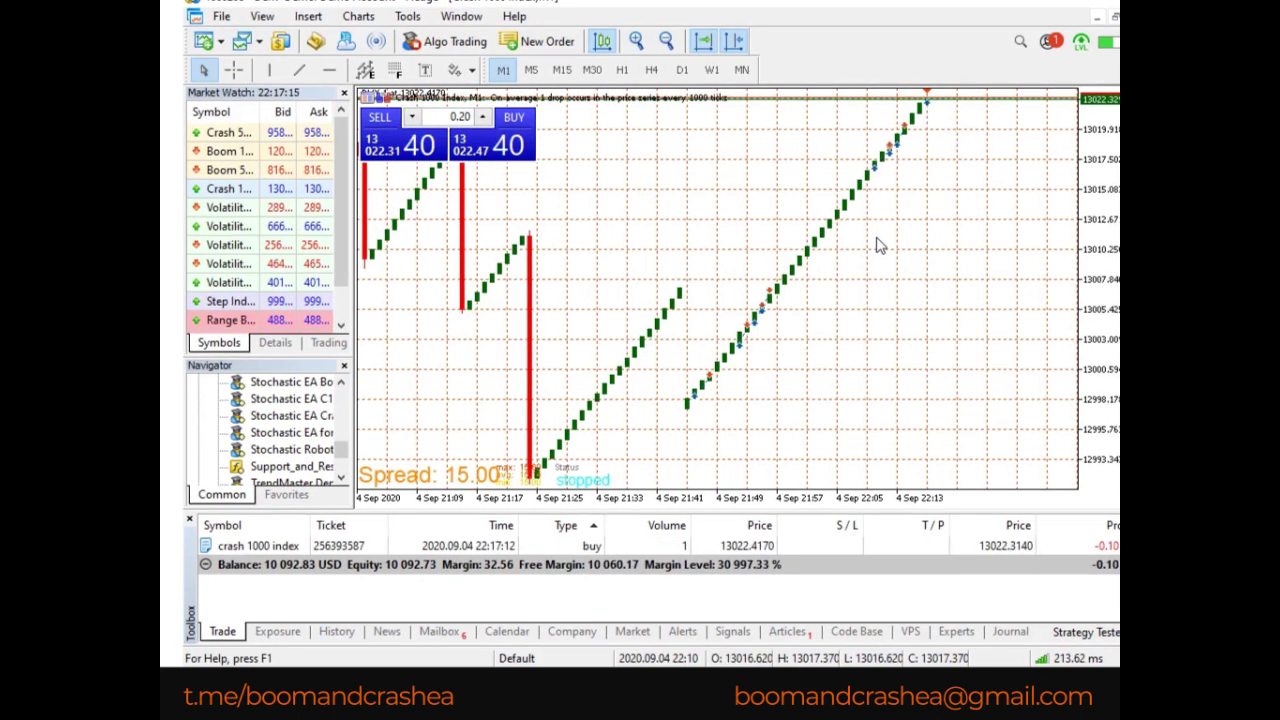
Examine the recent rising candles and trade markers on the Crash 1000 Index chart with the crosshair.
middle_click(826, 266)
key(Escape)
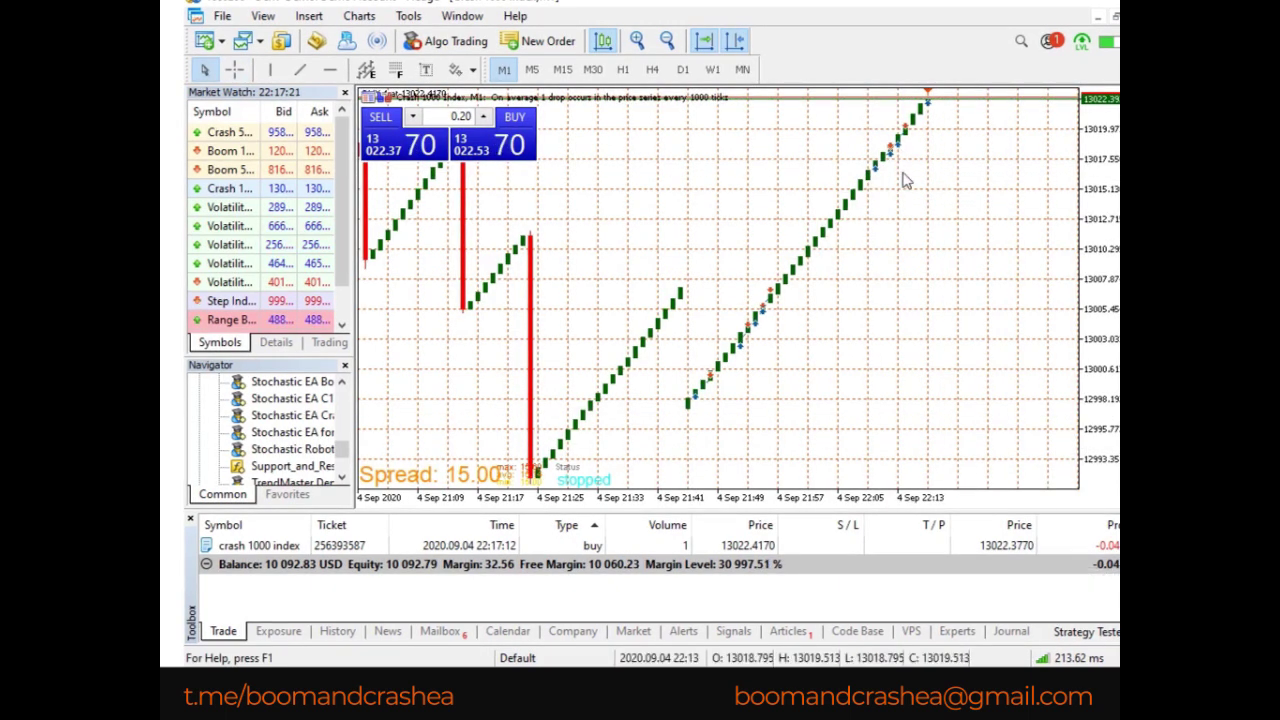
middle_click(897, 218)
drag(897, 218, 955, 152)
key(Escape)
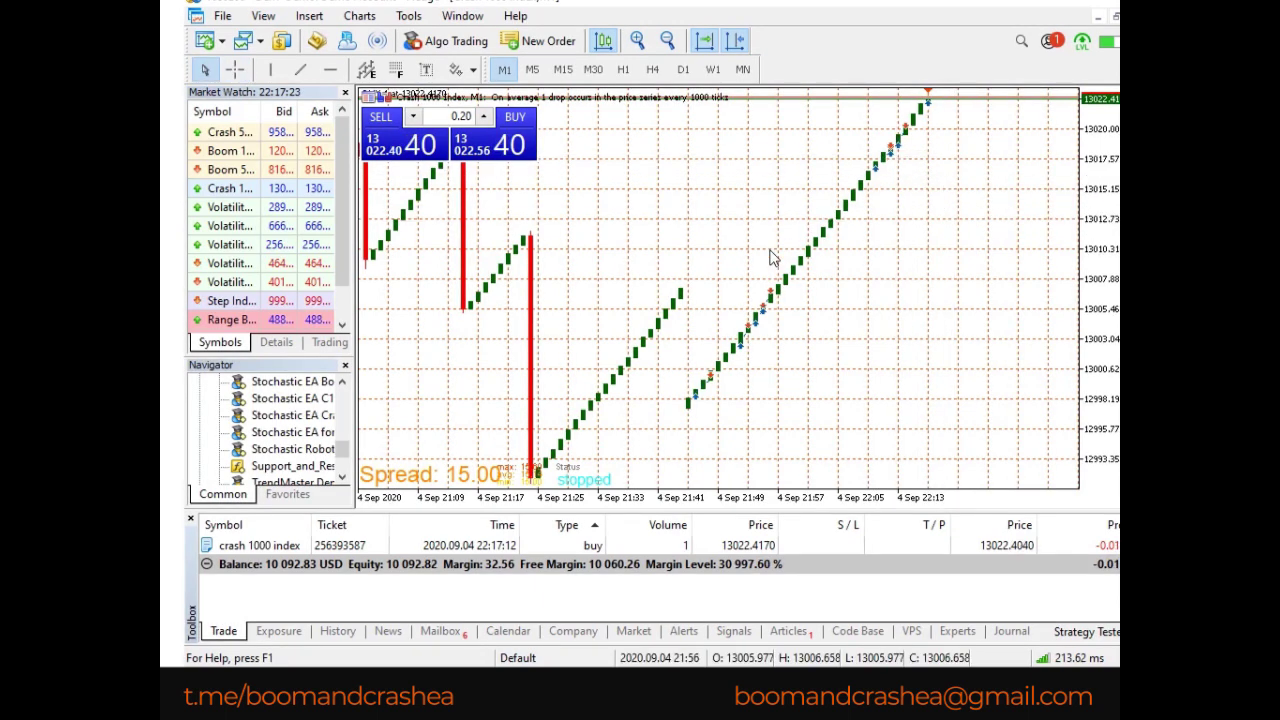
middle_click(758, 271)
drag(760, 271, 794, 270)
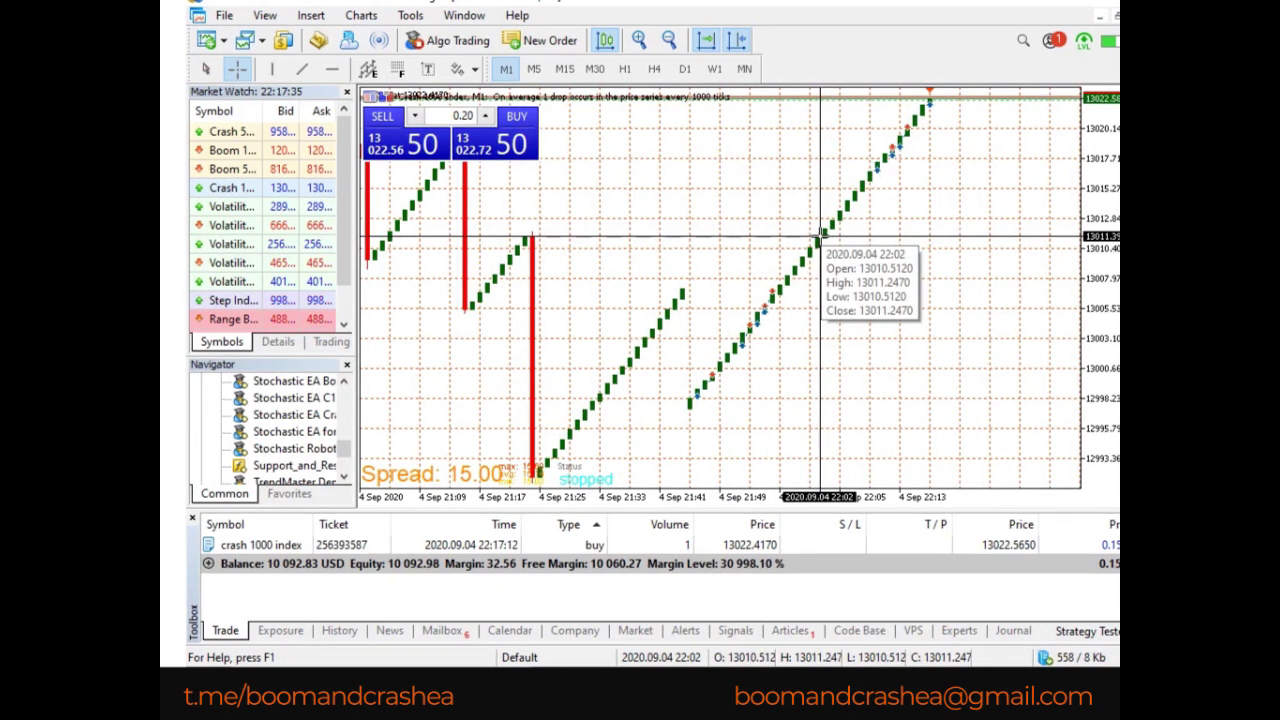
key(Escape)
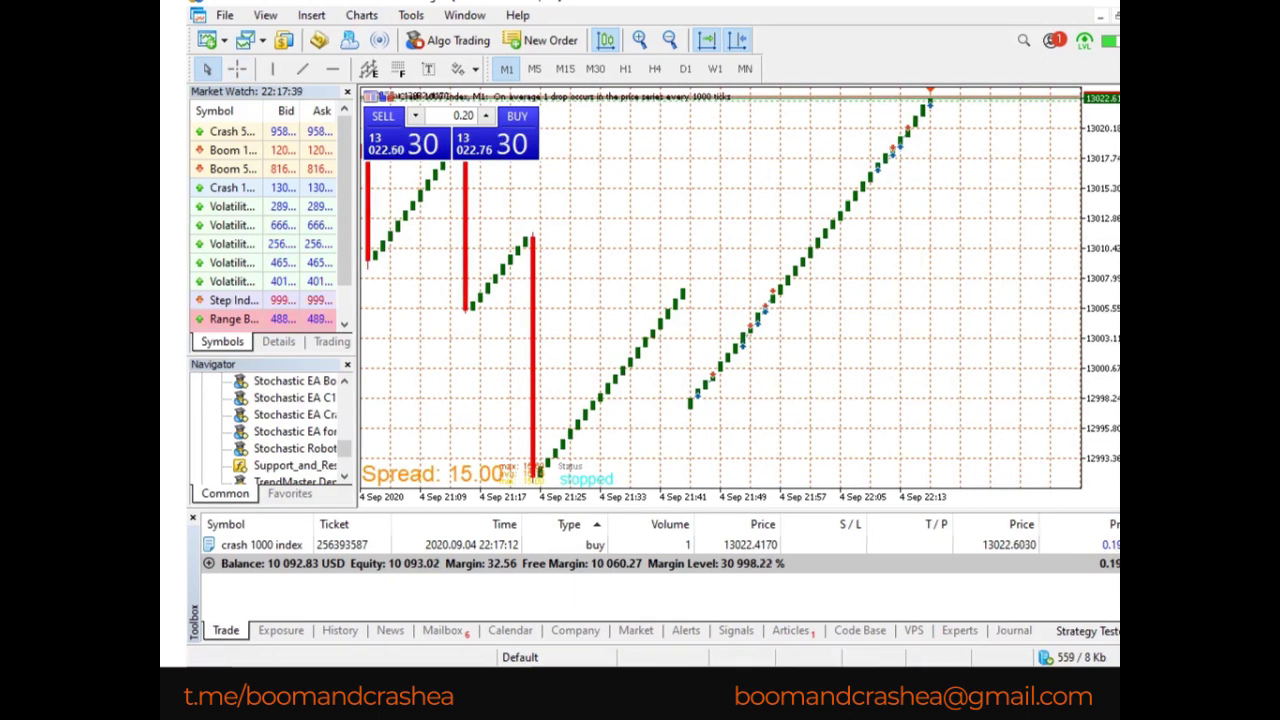
Close the open Crash 1000 Index buy position and switch the chart to the Boom 1000 Index.
click(1114, 544)
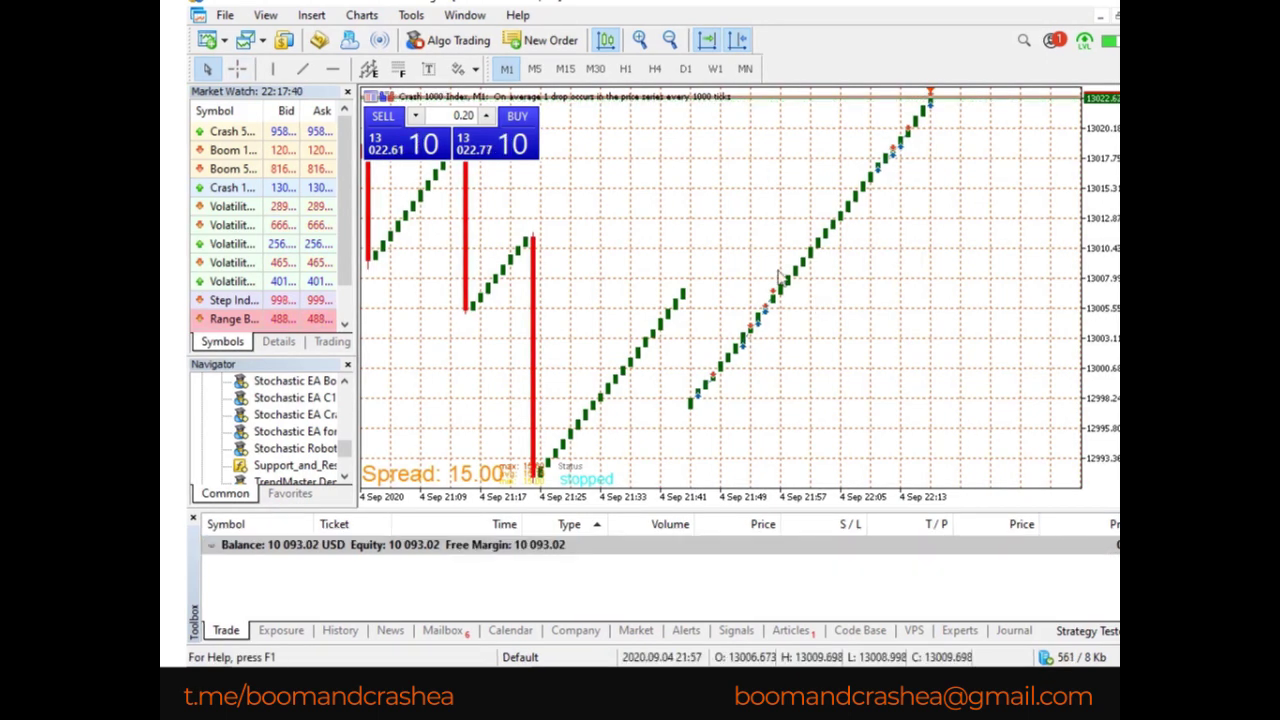
click(248, 152)
drag(248, 152, 590, 250)
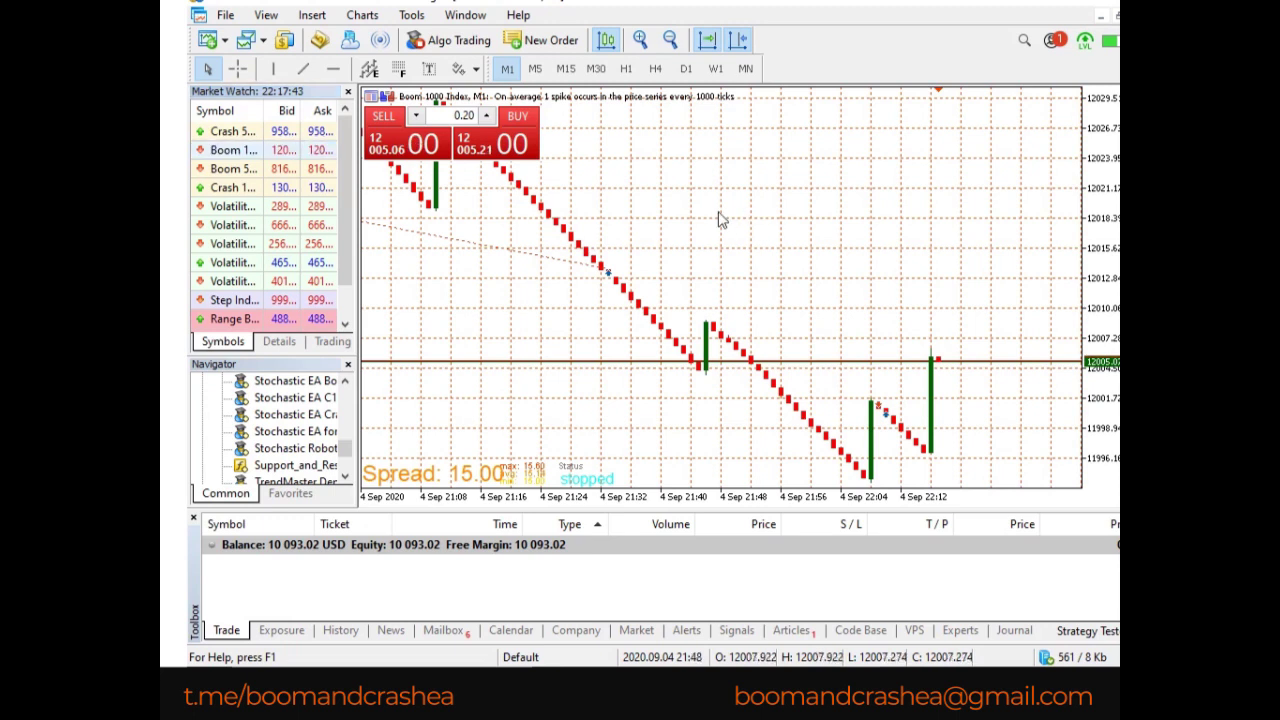
middle_click(950, 365)
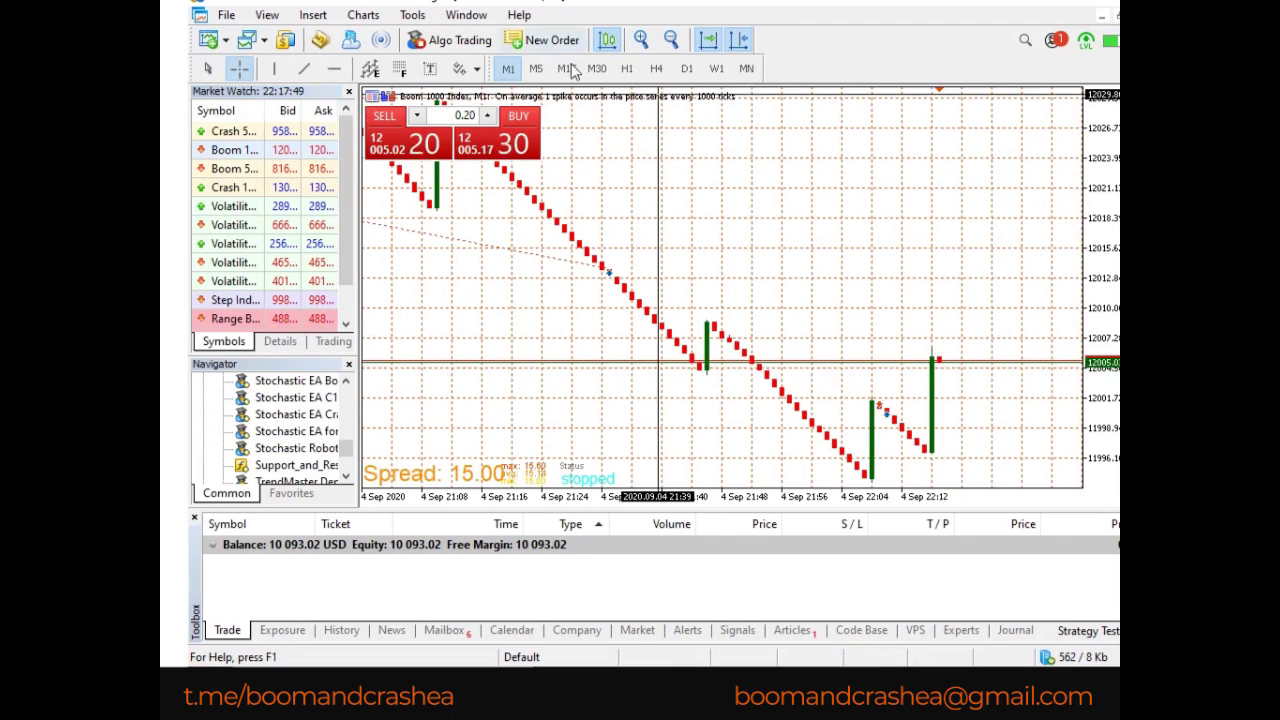
Open a new order for the Boom 1000 Index and make it a pending Sell Stop order.
click(542, 40)
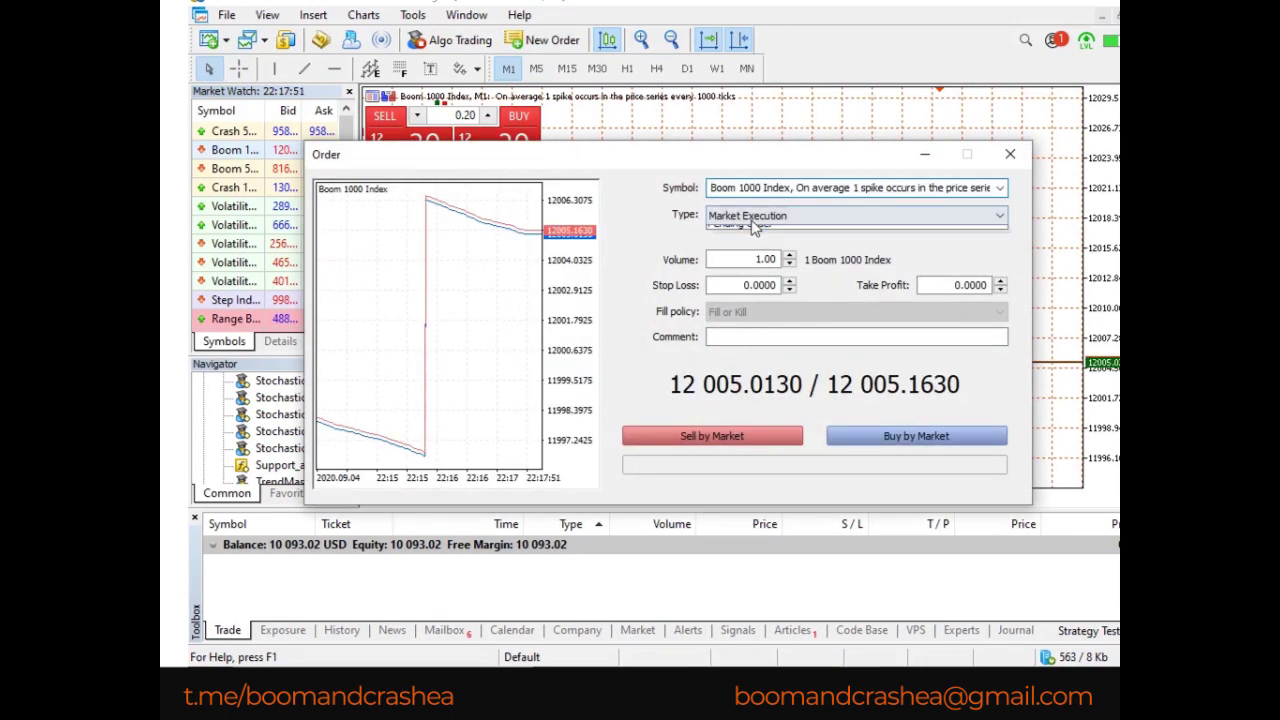
click(750, 215)
click(750, 240)
click(788, 261)
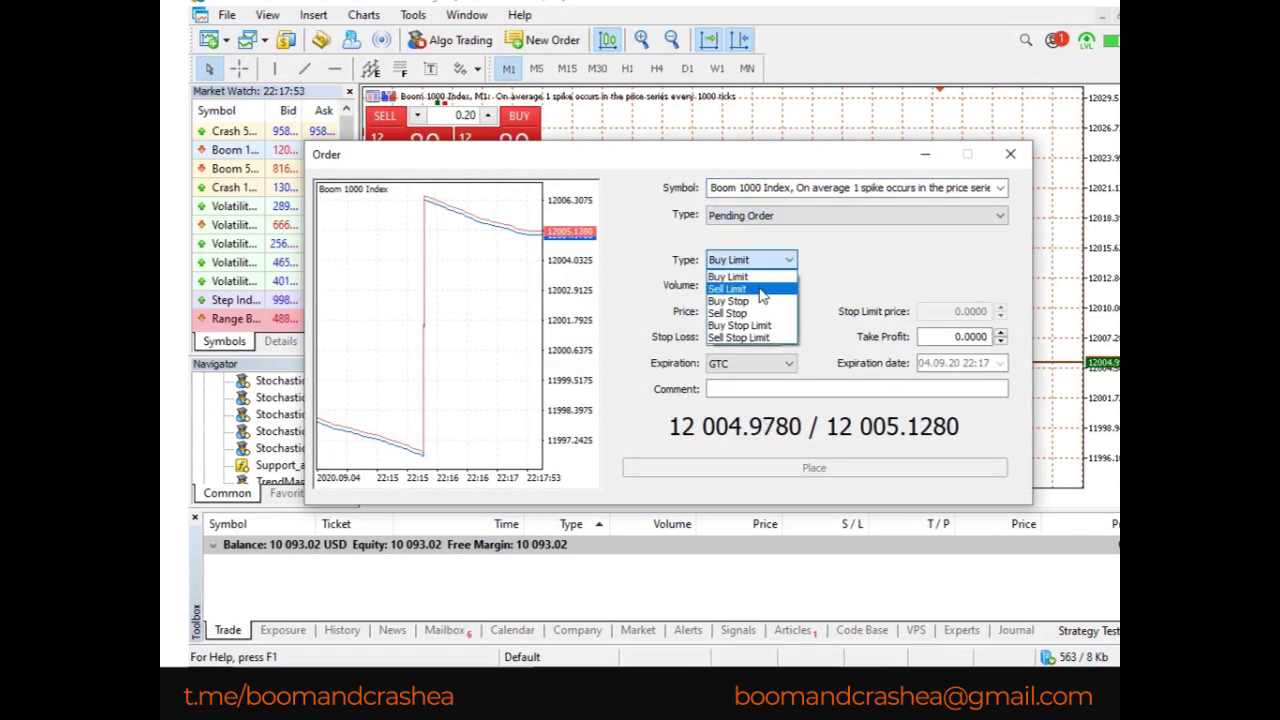
click(754, 314)
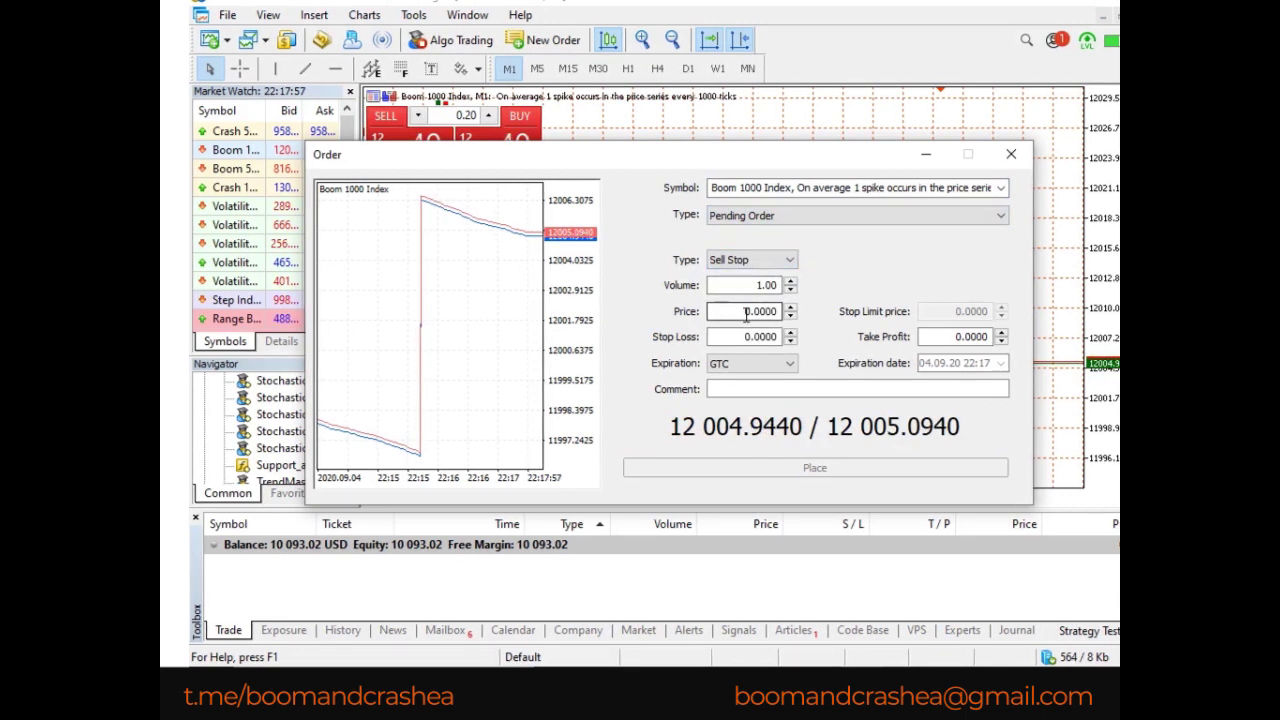
Set the price of the Boom 1000 Index Sell Stop order to 12005.2000.
double_click(748, 312)
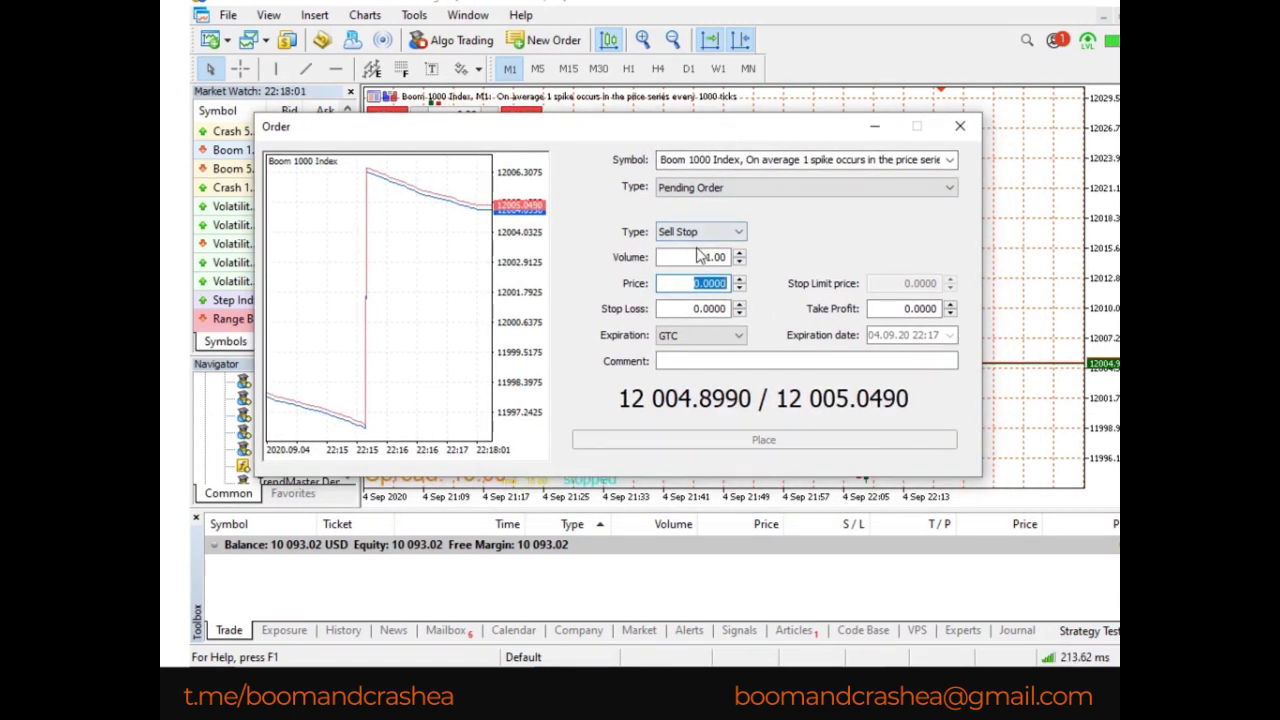
text(1200)
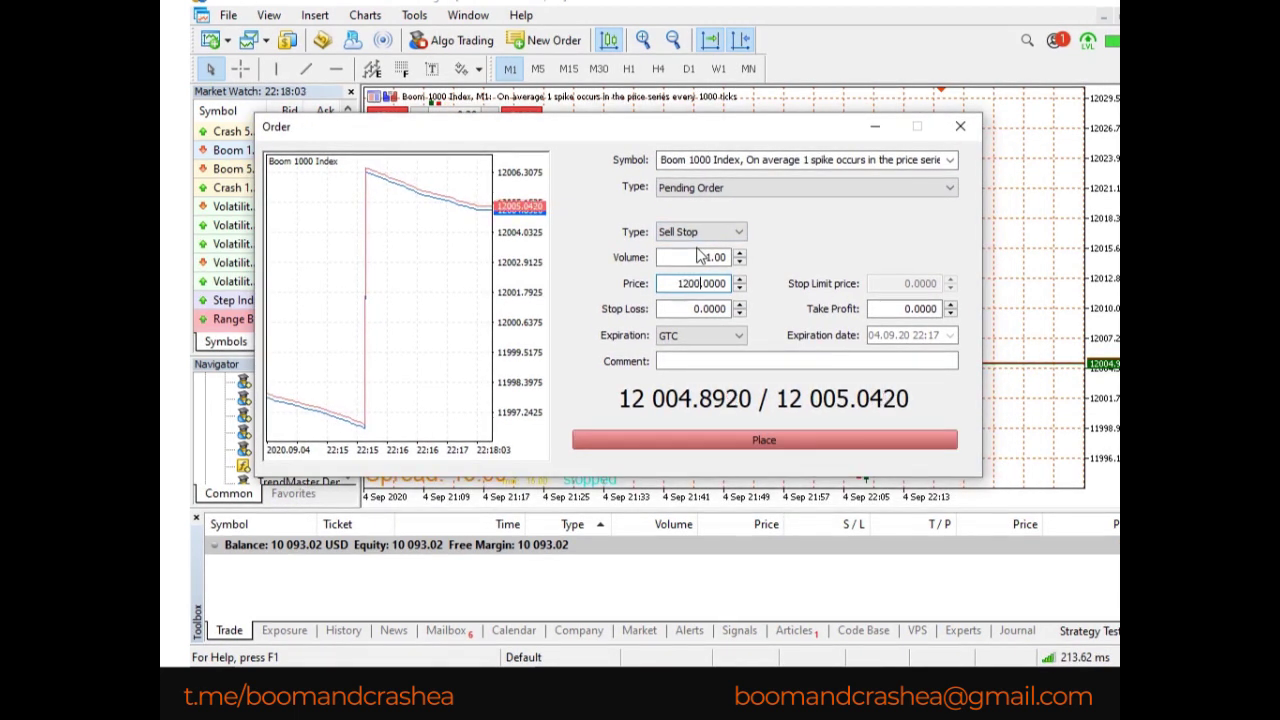
text(5.2)
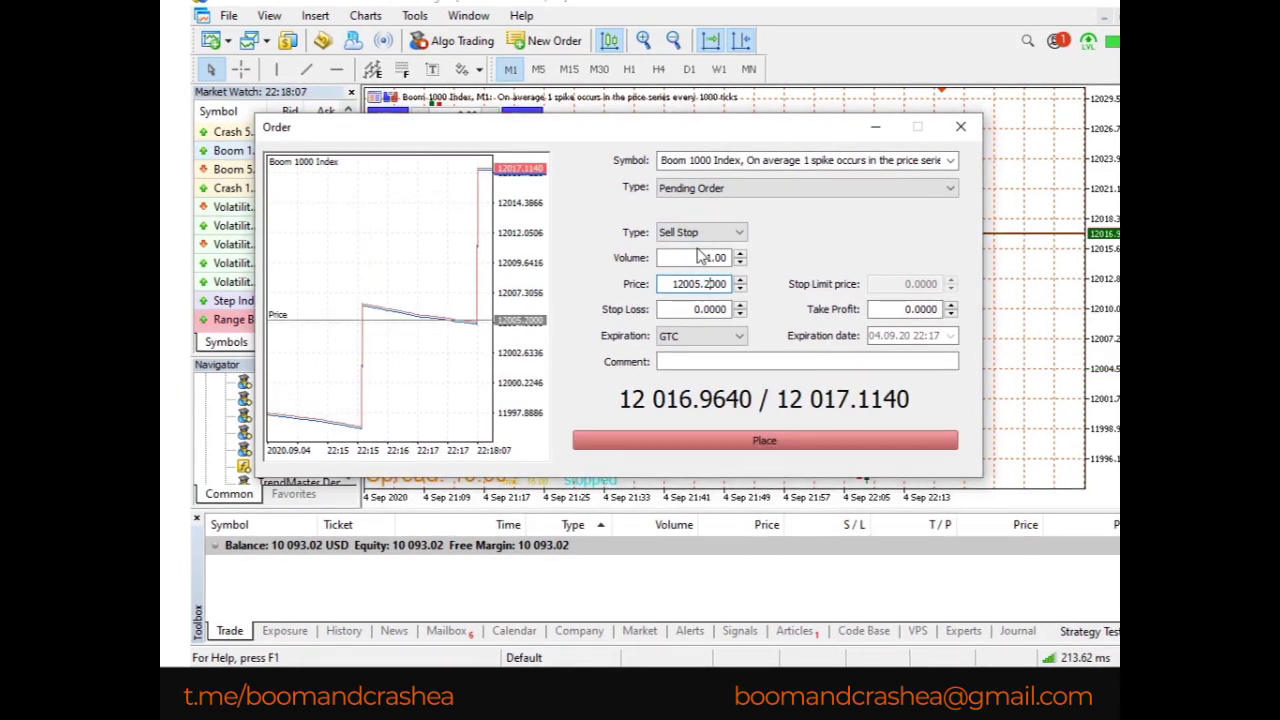
Set the Sell Stop price to 12016.5200 and place the 1.00 volume order on the Boom 1000 Index.
drag(750, 135, 653, 130)
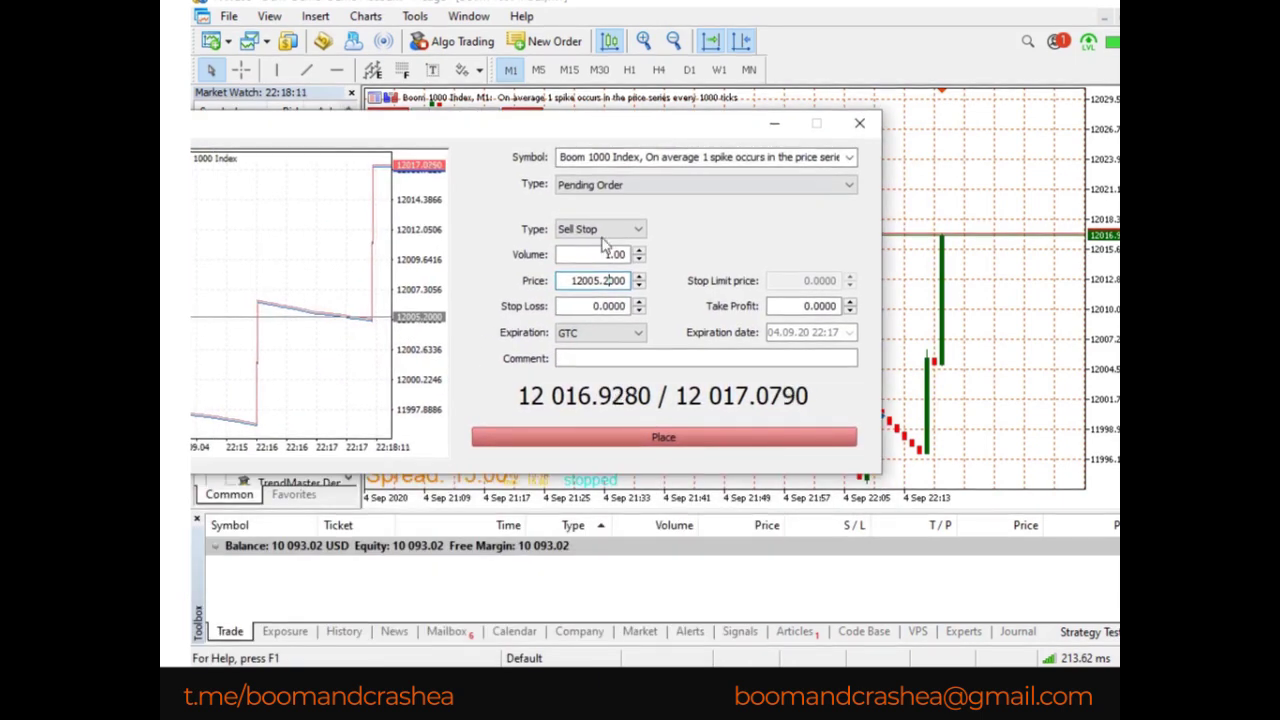
drag(588, 281, 601, 281)
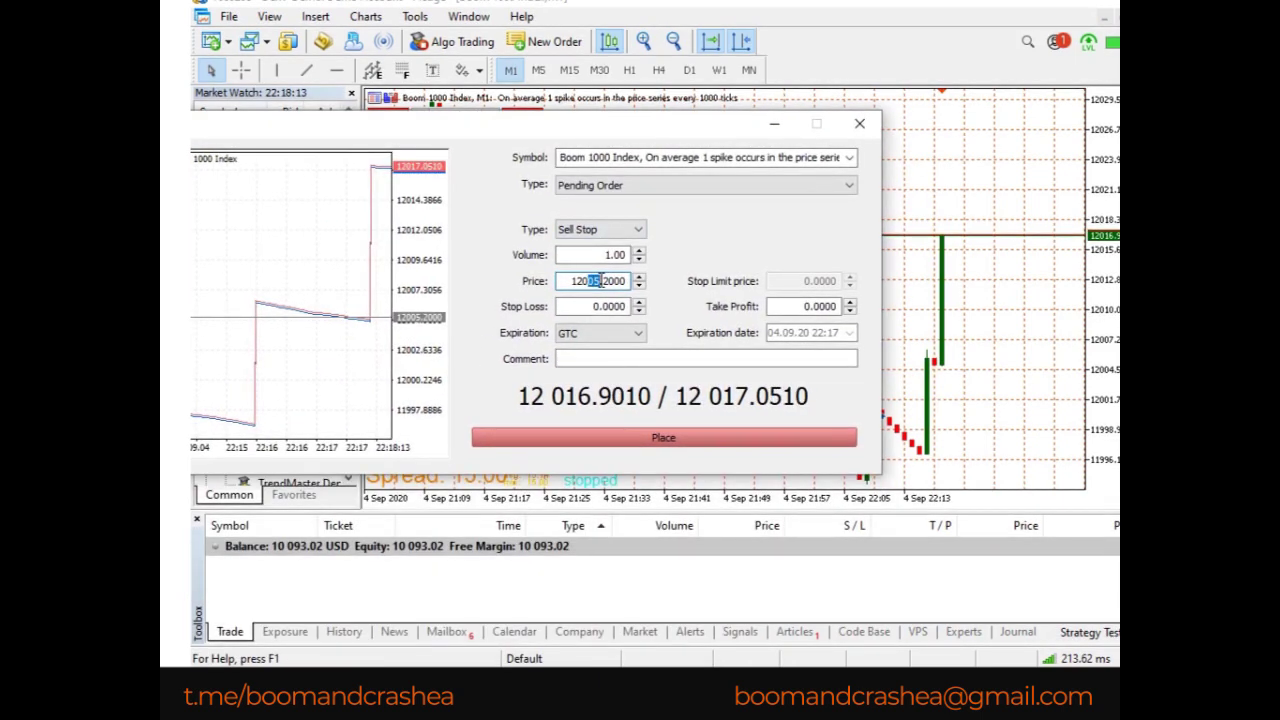
text(16.)
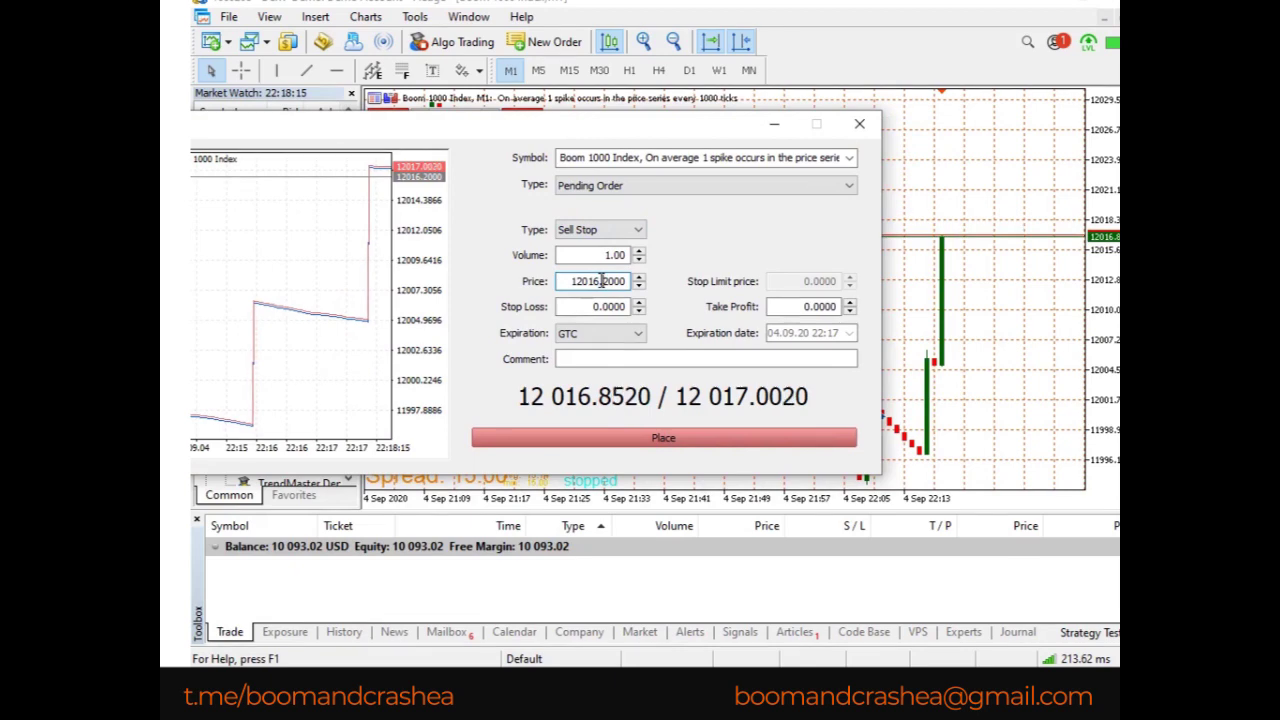
text(5)
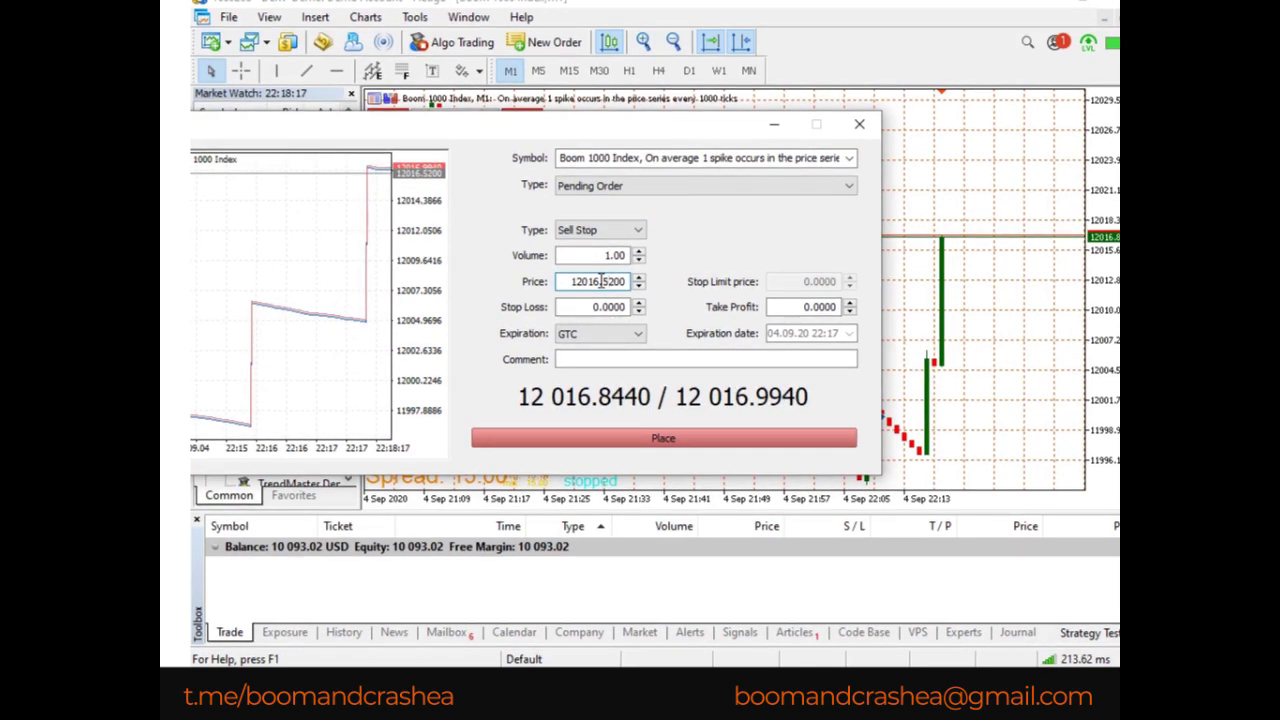
click(676, 443)
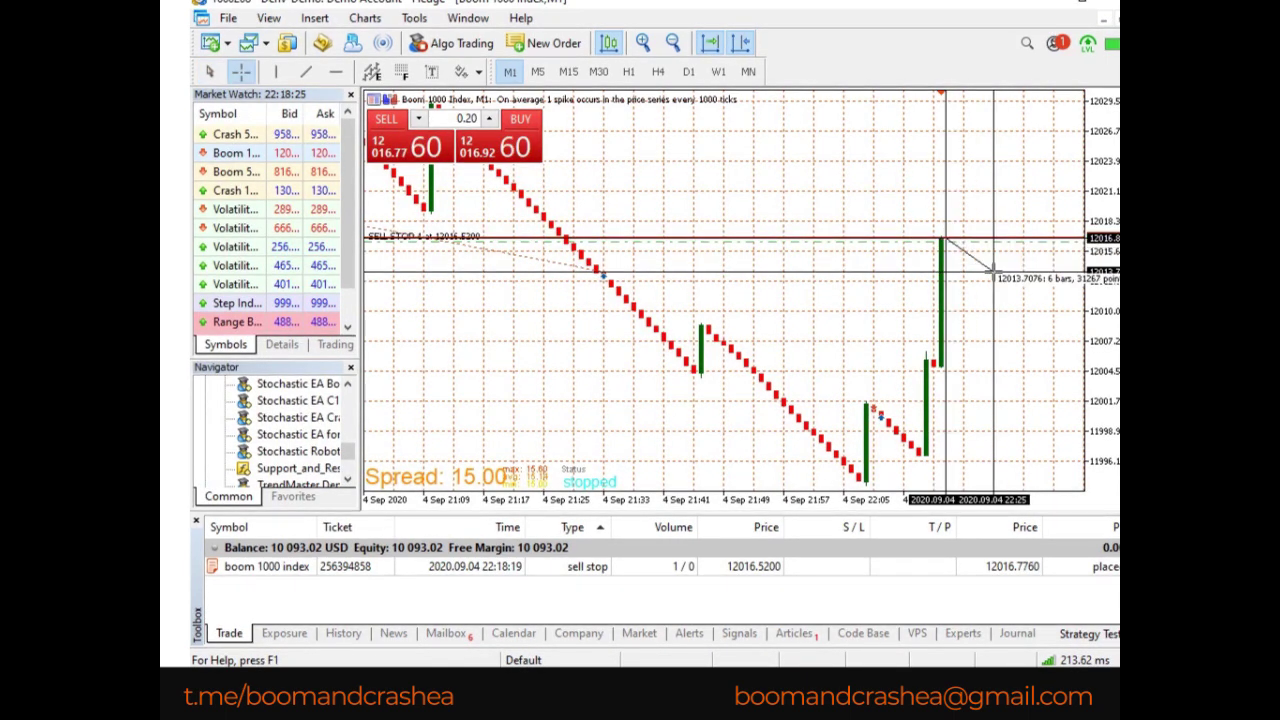
Measure a downward price move from the top of the latest Boom 1000 Index spike with the crosshair.
middle_click(941, 240)
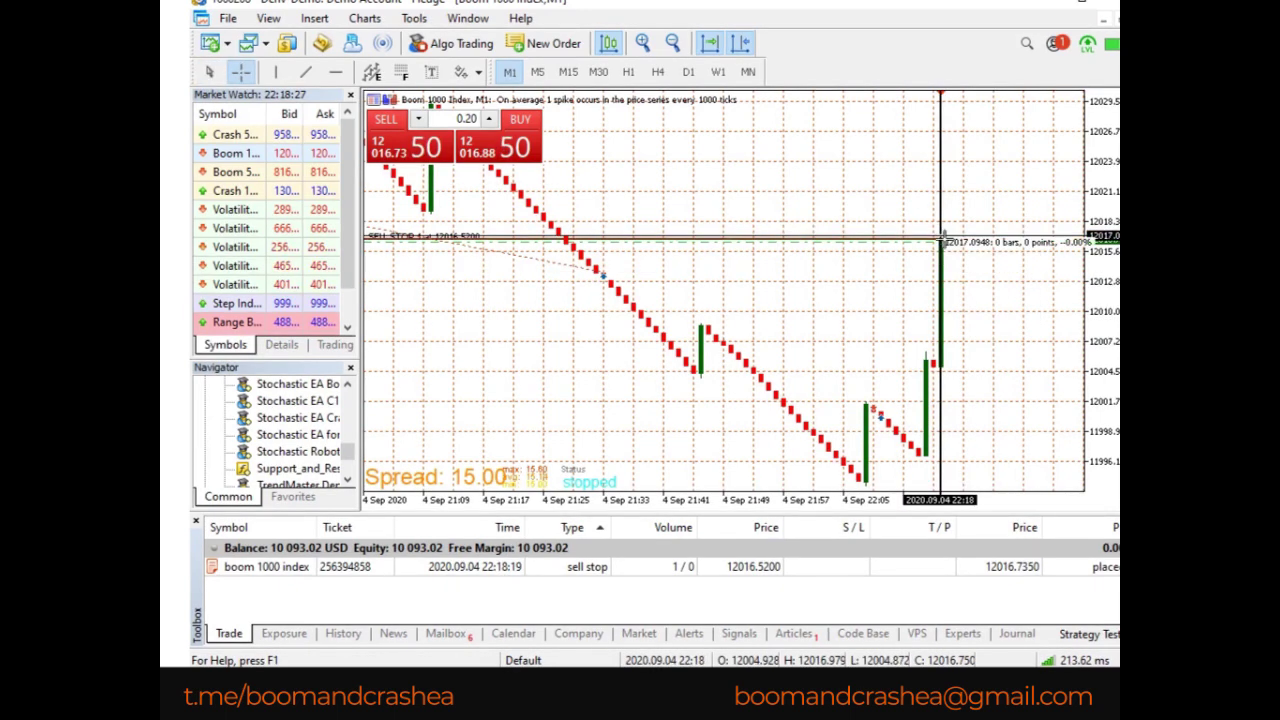
drag(941, 240, 982, 272)
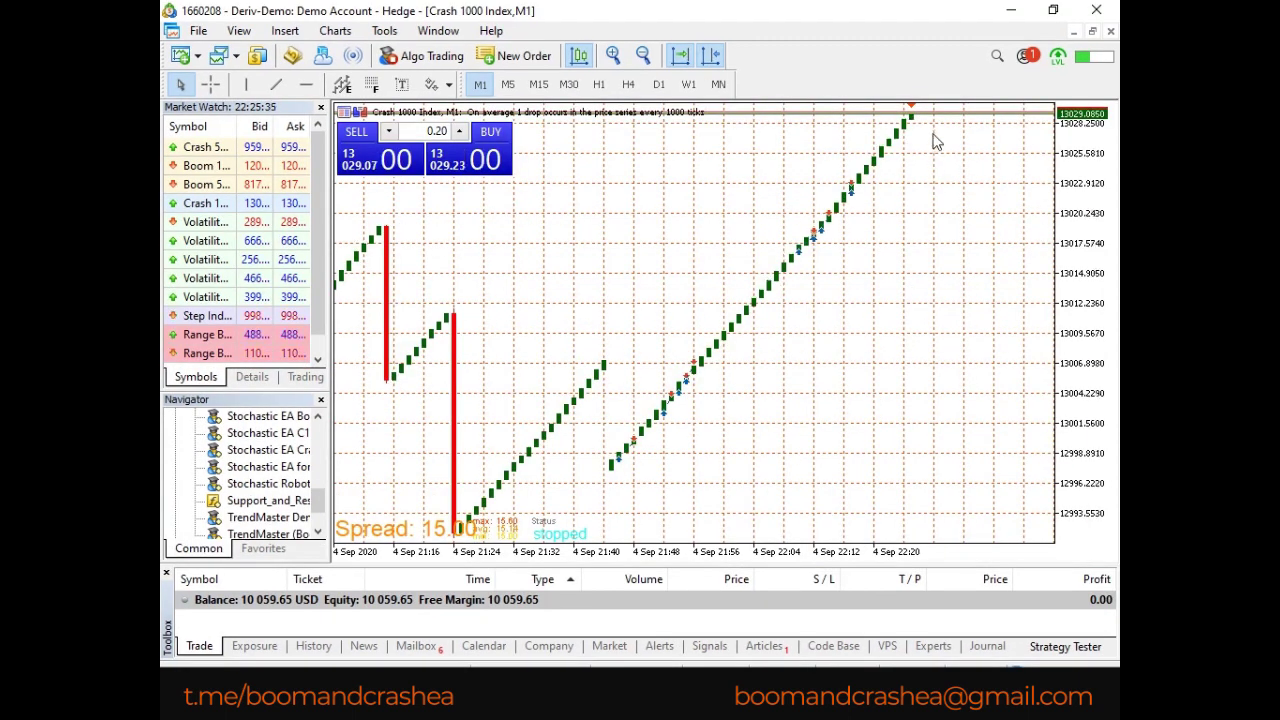
Open a new order for the Crash 1000 Index and make it a pending Sell Limit order.
click(516, 55)
click(765, 231)
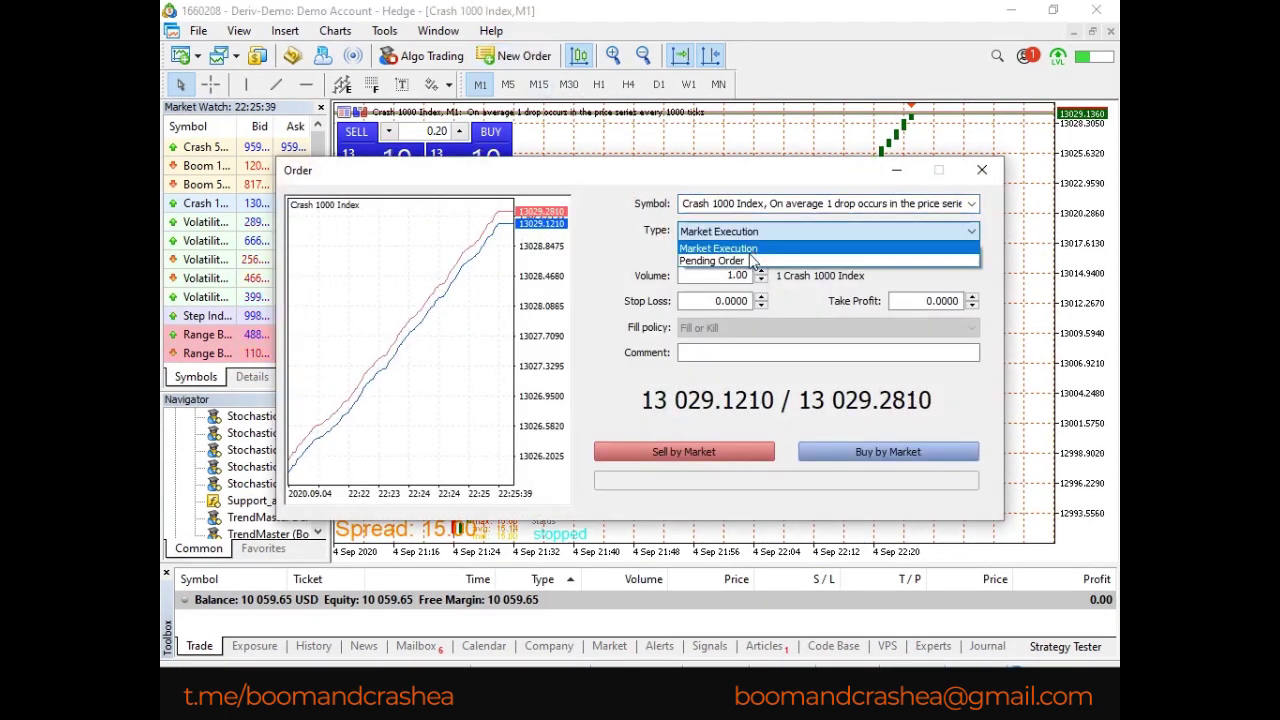
click(747, 257)
click(740, 276)
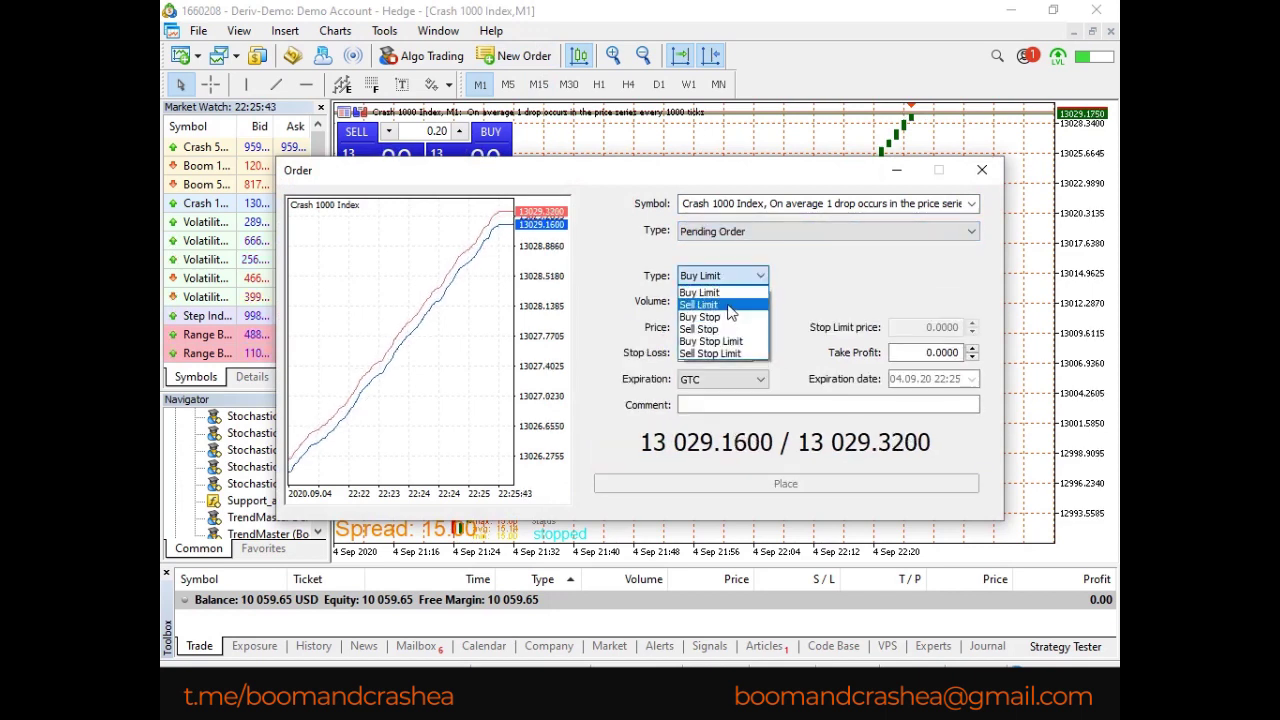
click(729, 305)
click(730, 301)
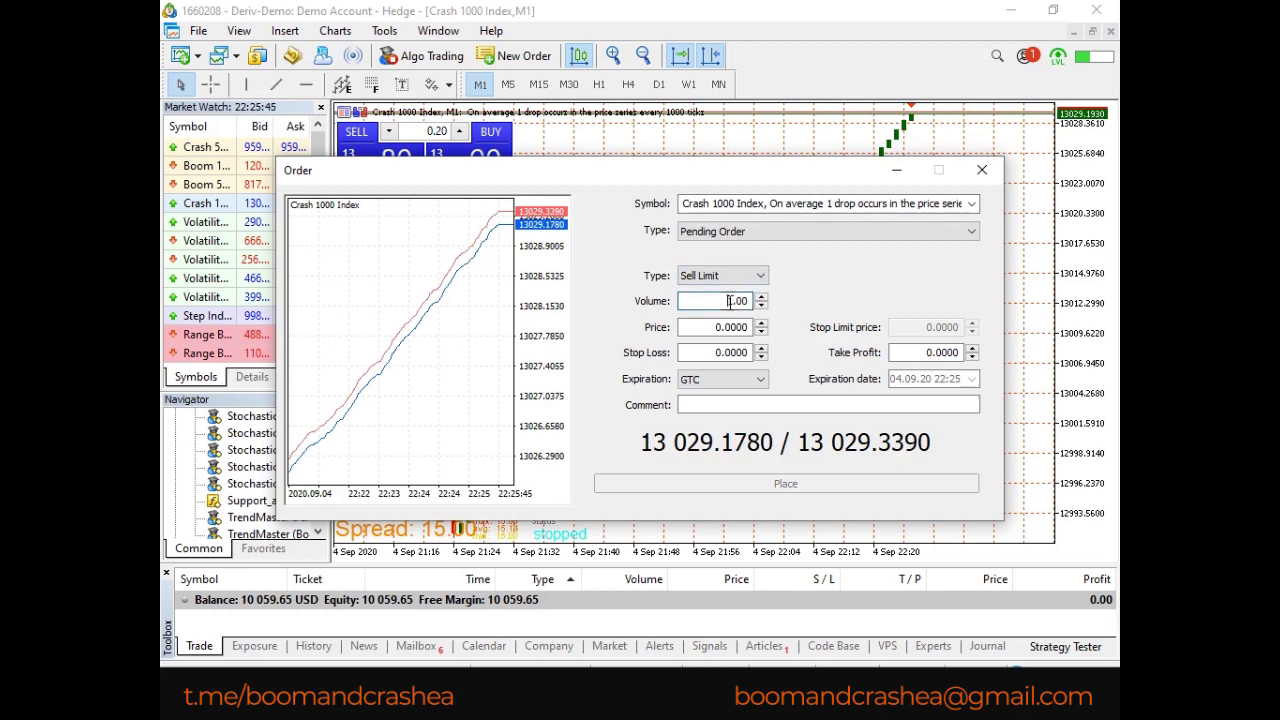
Set the Sell Limit price to 13030.0000 and place the 1.00 volume order on the Crash 1000 Index.
click(714, 329)
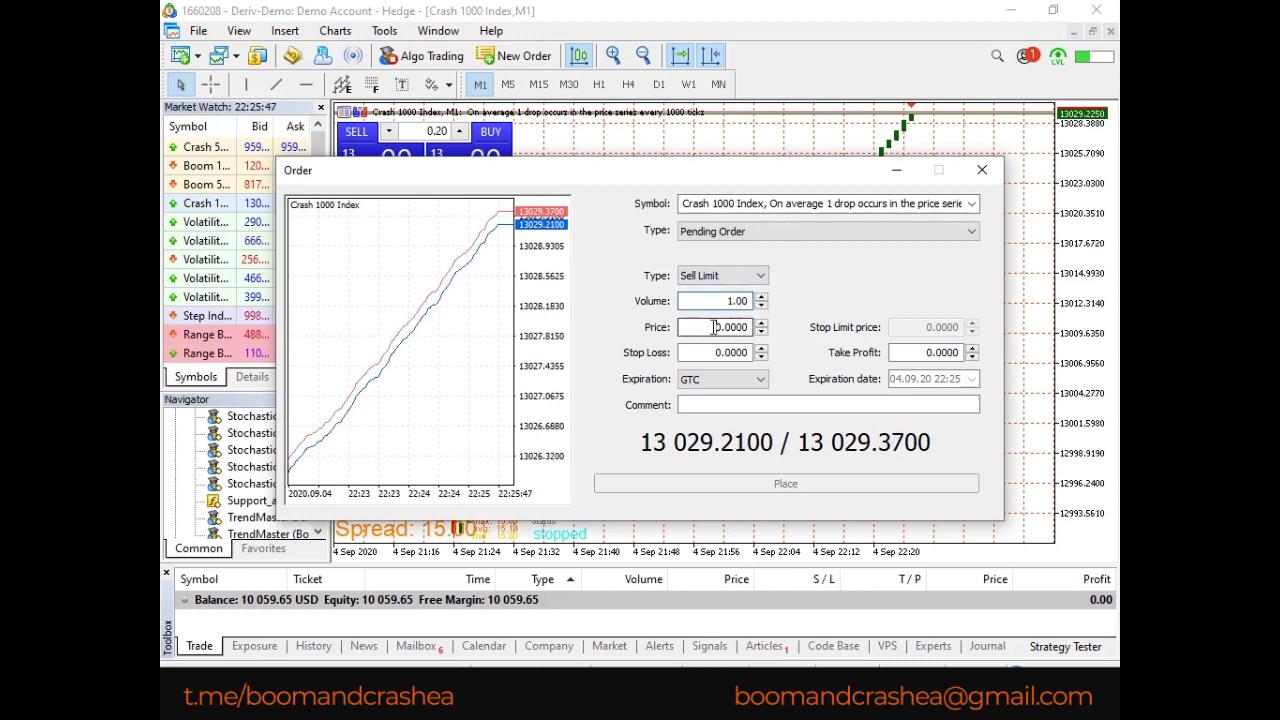
drag(714, 329, 758, 331)
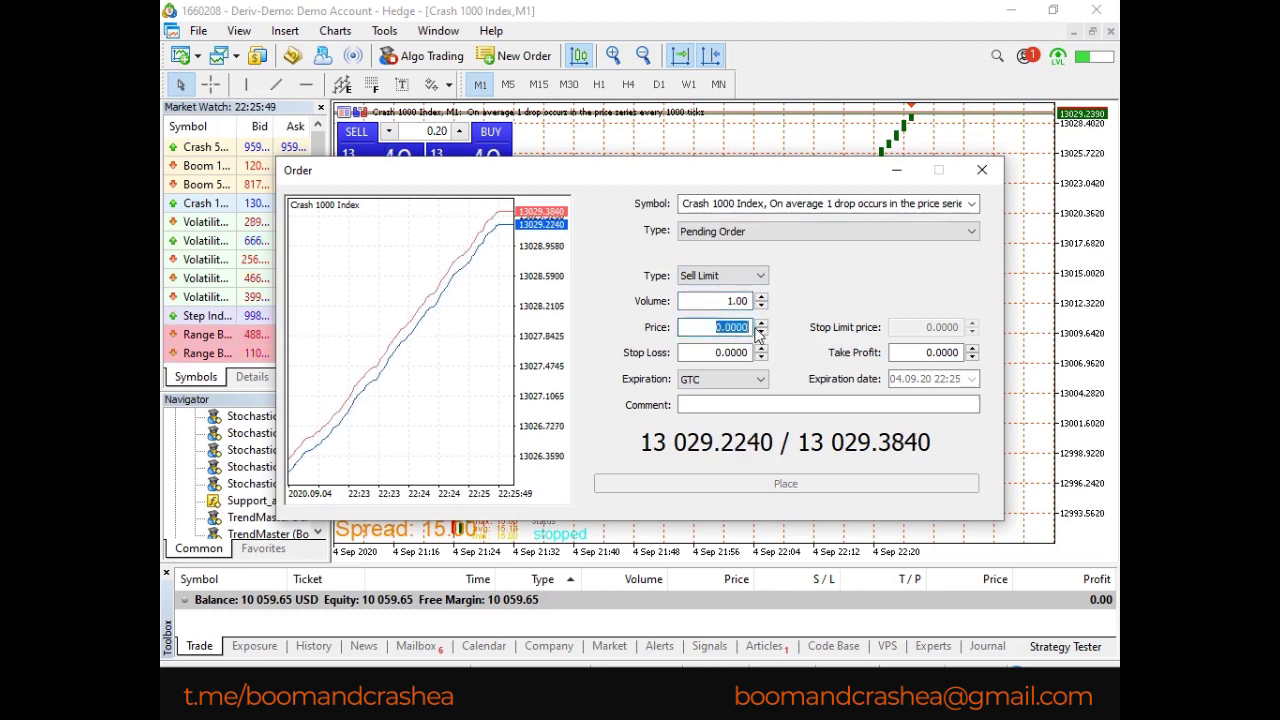
text(13)
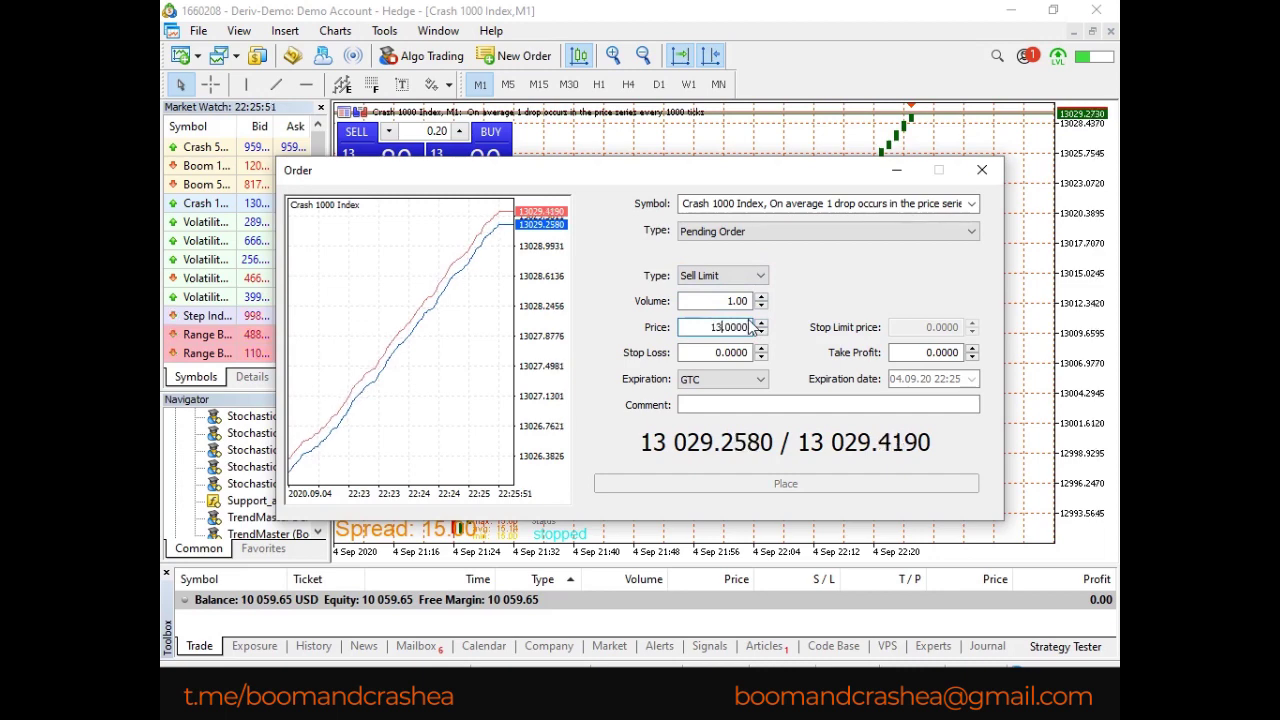
text(0.)
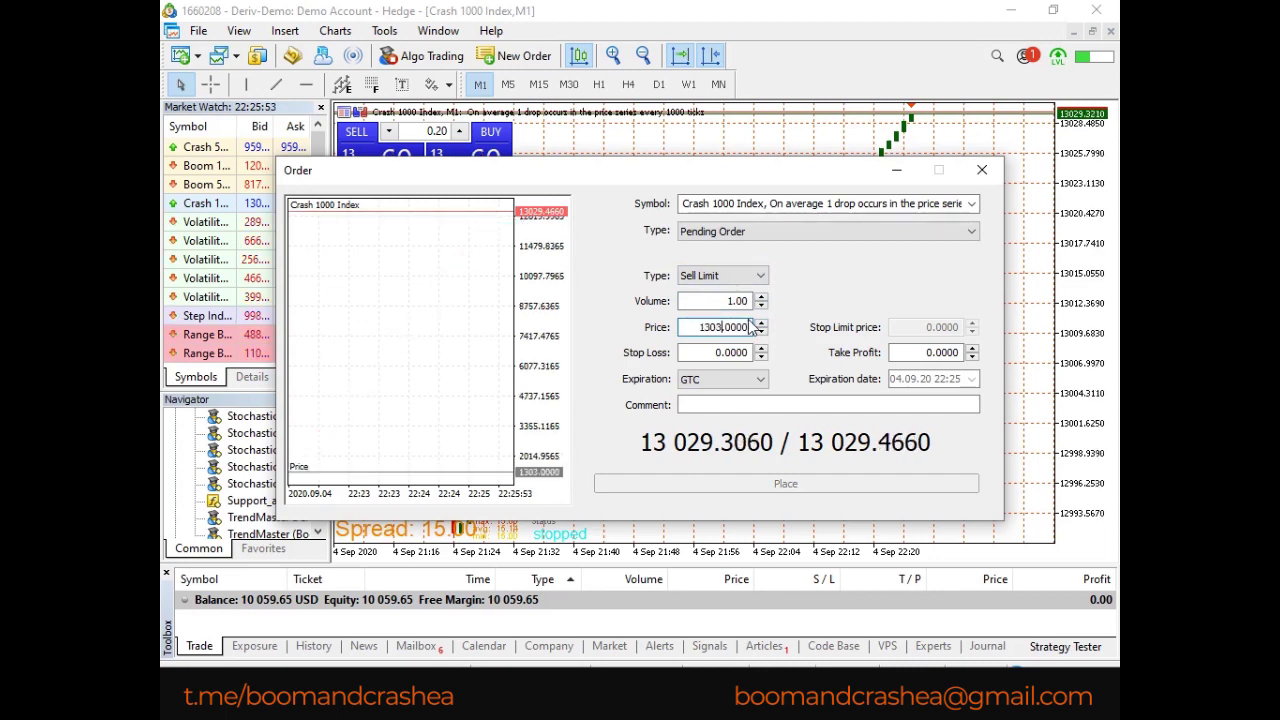
text(3)
click(756, 484)
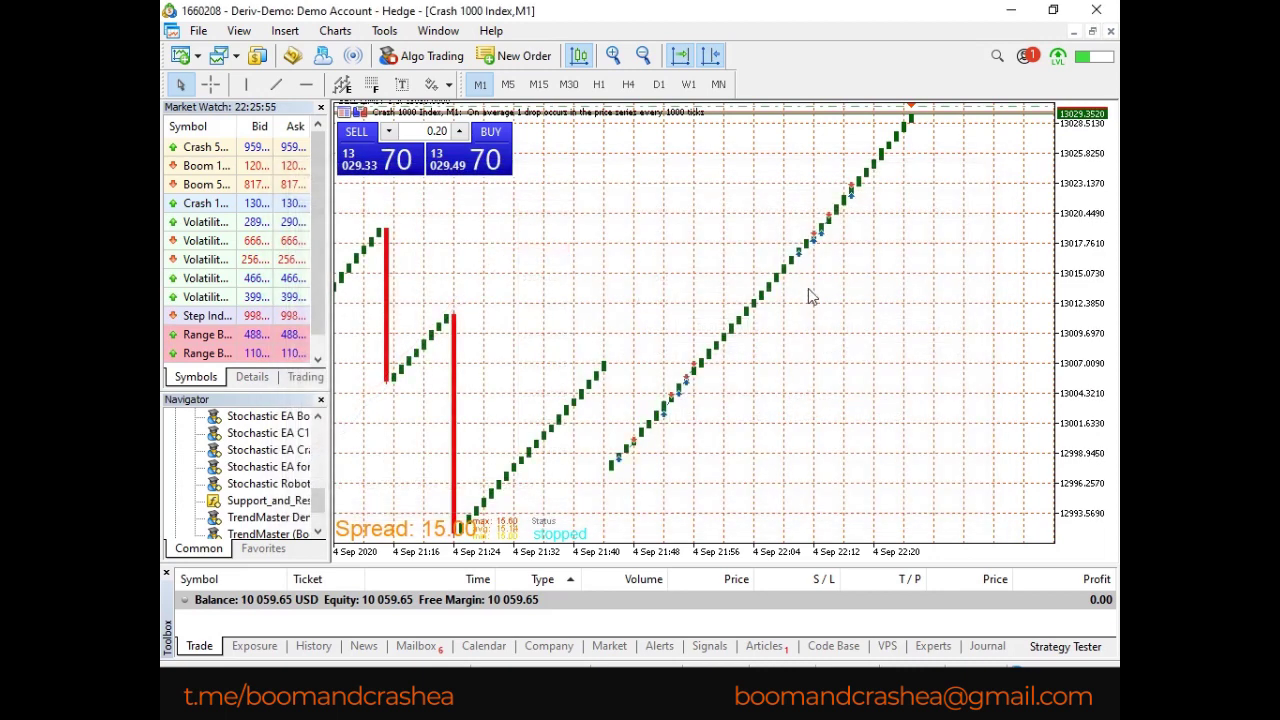
Move the Crash 1000 Index Sell Limit order down to 13029.7693 on the chart and enlarge the list of open trades.
click(614, 55)
click(615, 55)
click(643, 56)
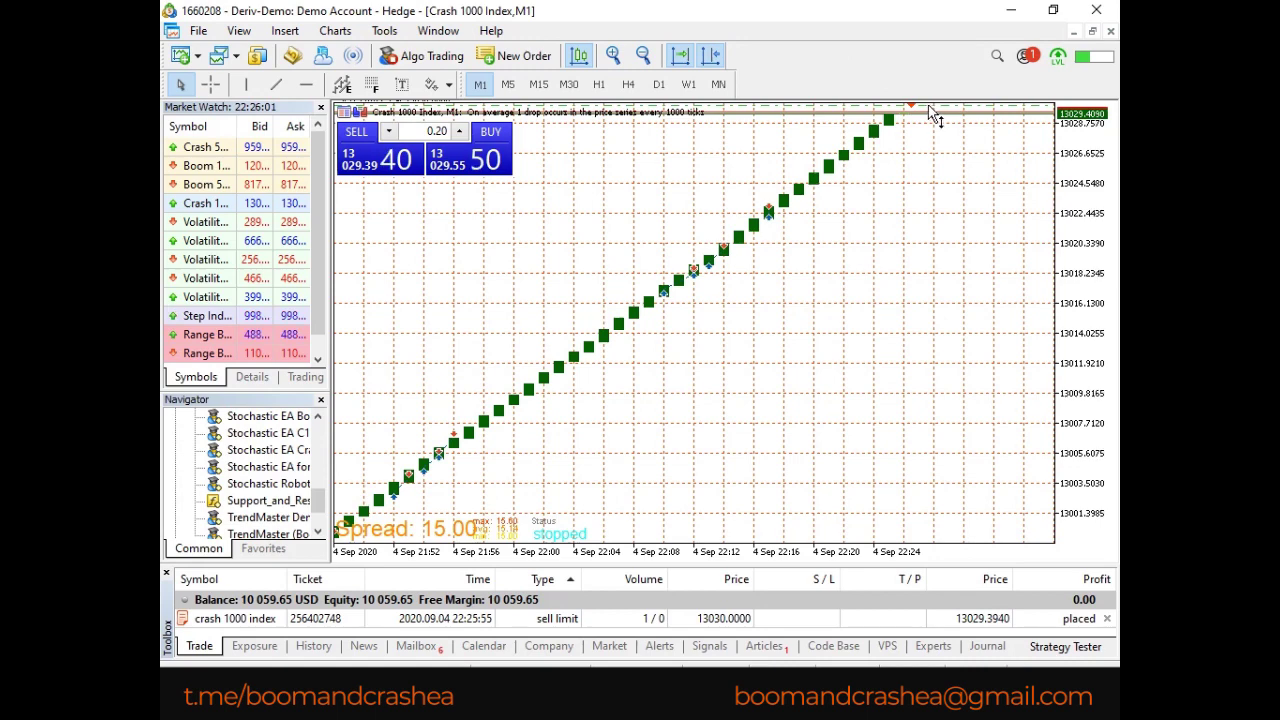
drag(930, 112, 930, 113)
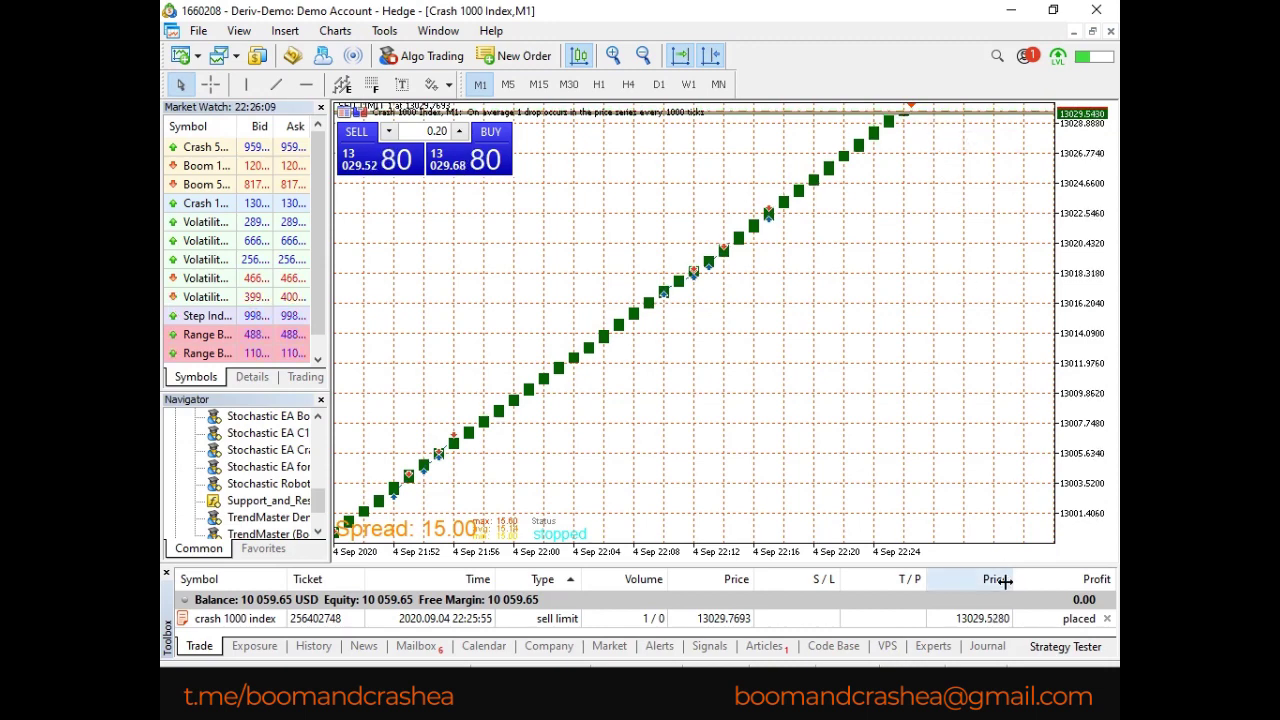
drag(1005, 569, 1006, 520)
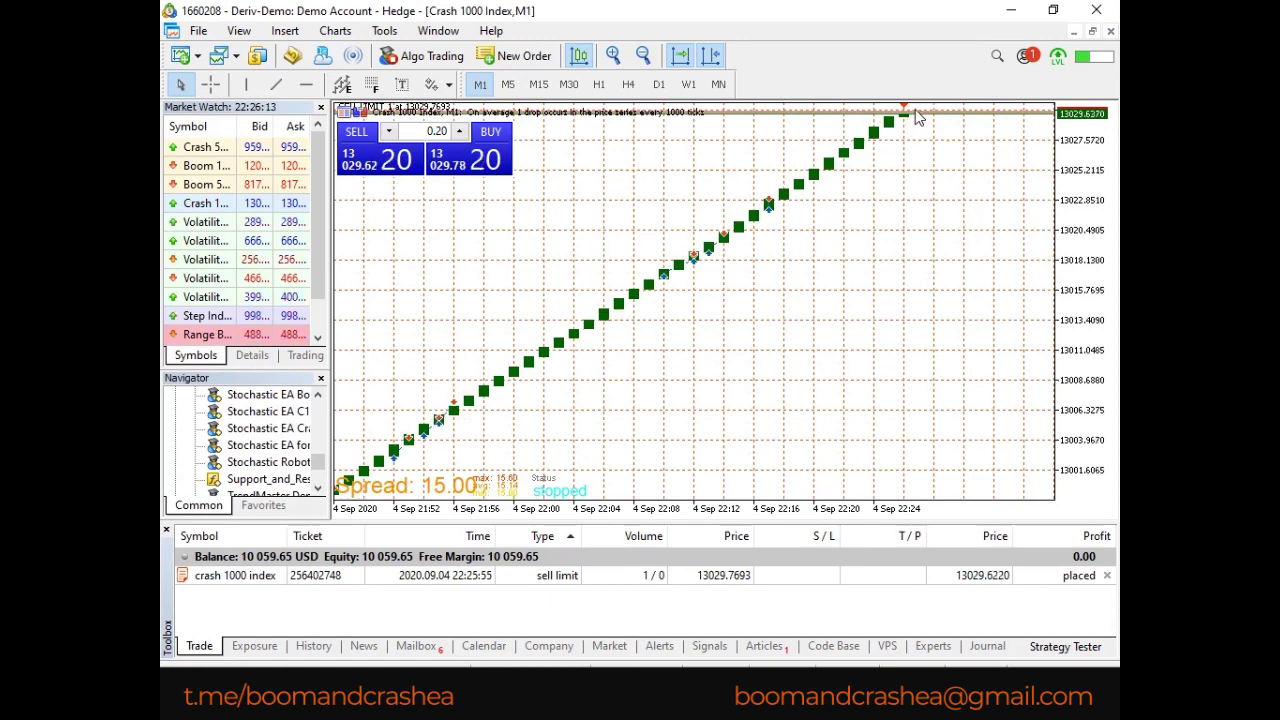
Set a take profit of 13027.1668 below the entry of the open Crash 1000 Index sell position on the chart.
click(645, 57)
click(645, 57)
click(645, 57)
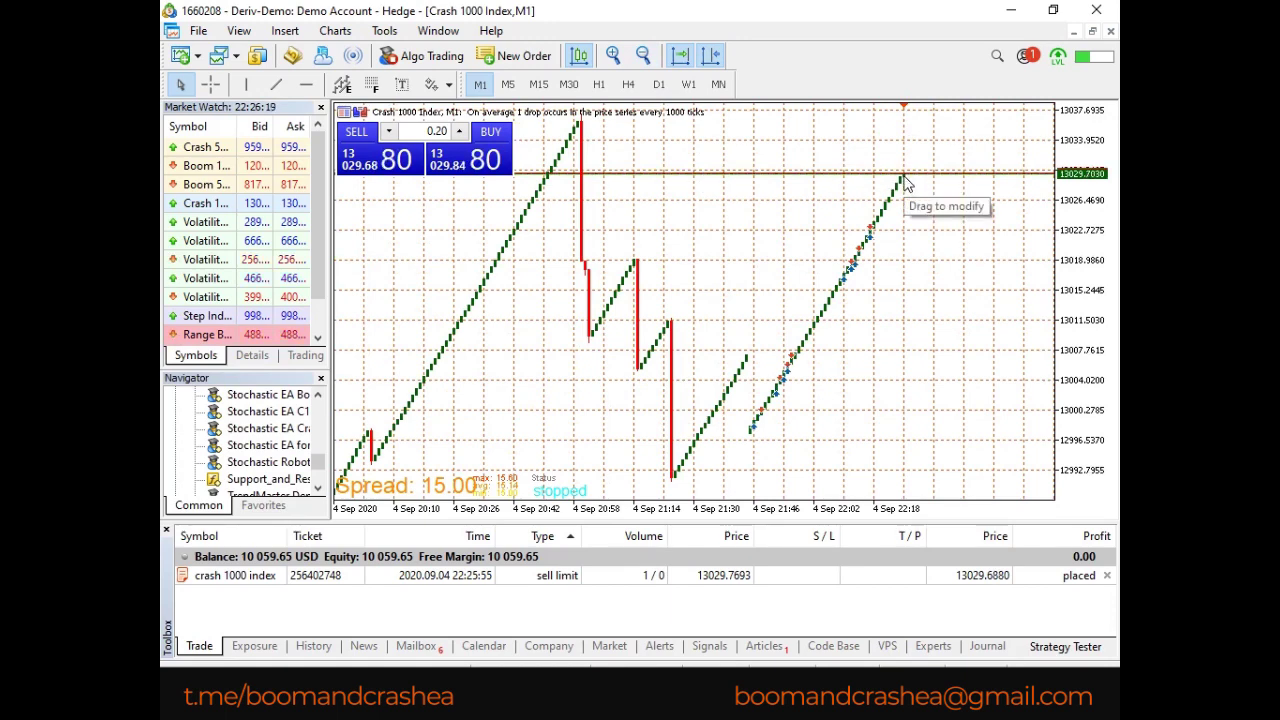
mouse_move(897, 208)
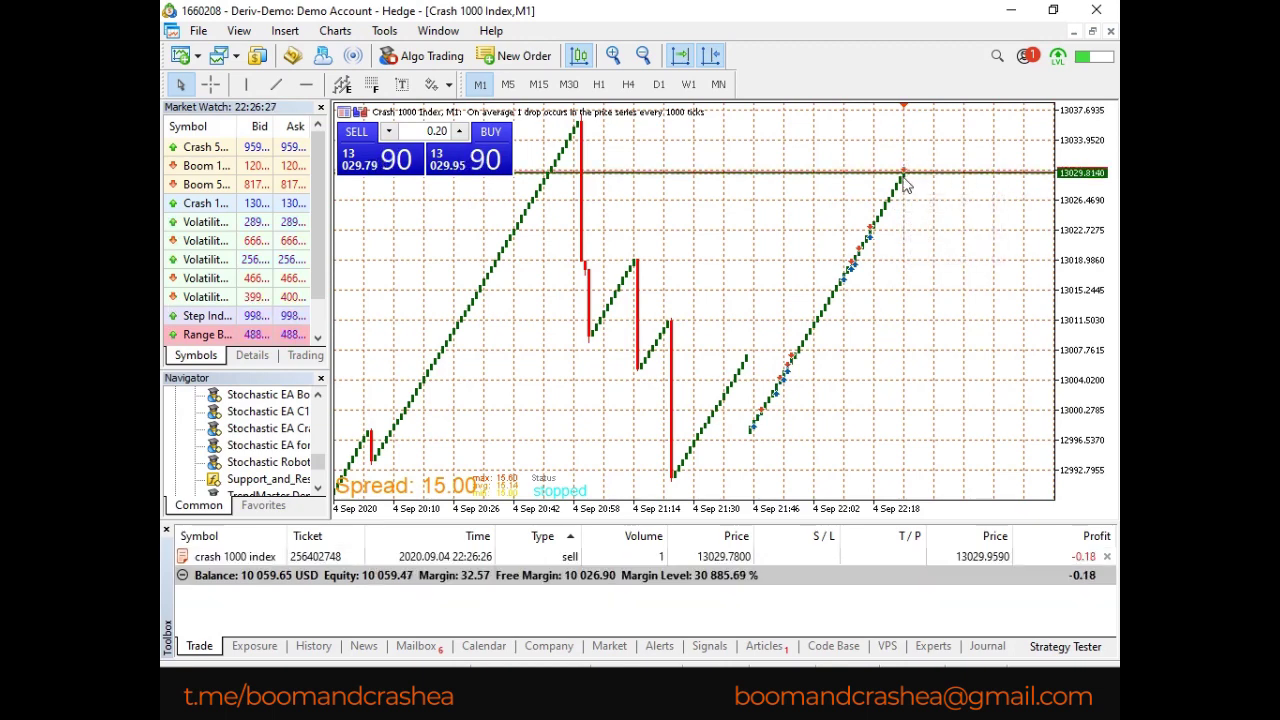
mouse_move(907, 179)
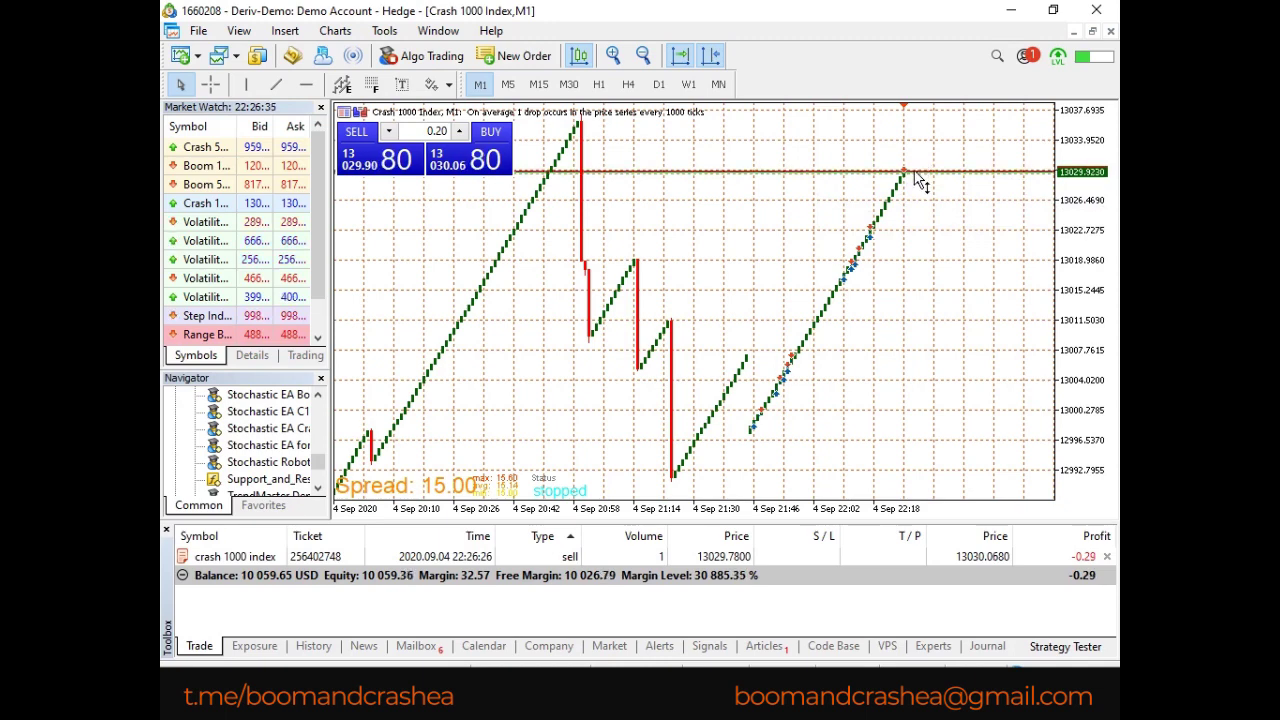
drag(917, 177, 919, 201)
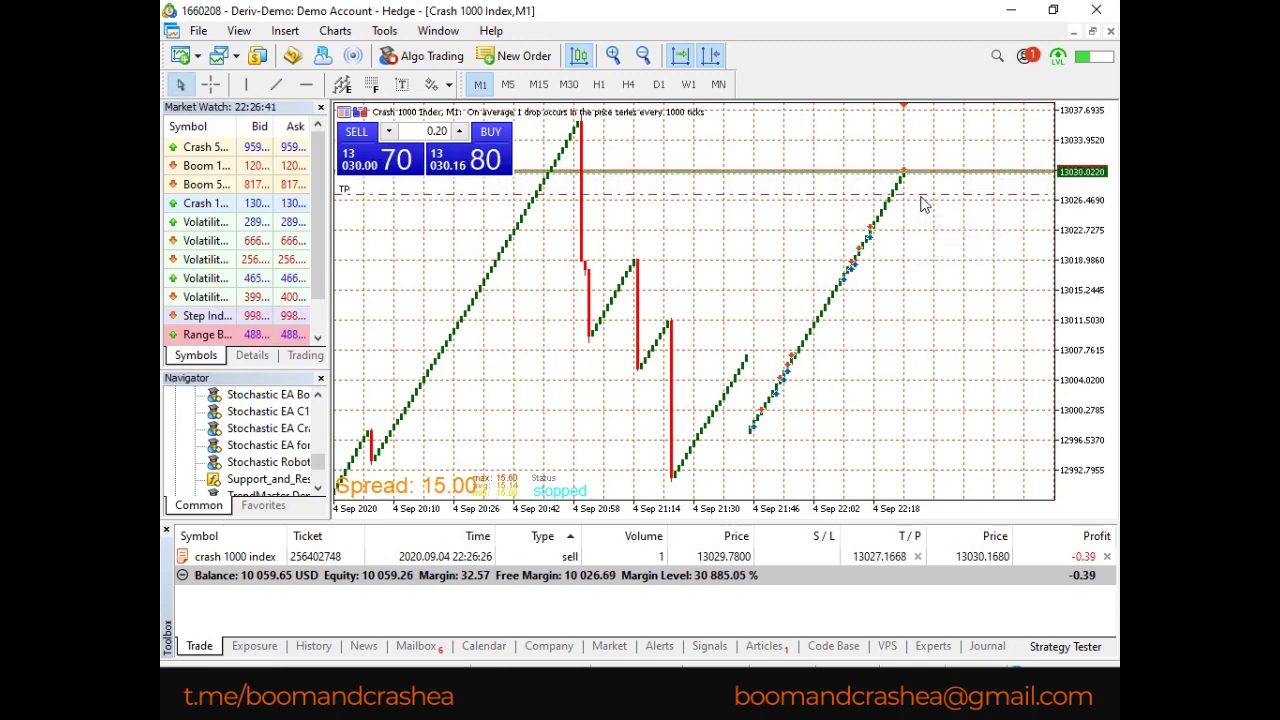
View the modification settings of the Crash 1000 Index sell position, first from the trade list, then from its level on the chart.
click(460, 556)
right_click(456, 558)
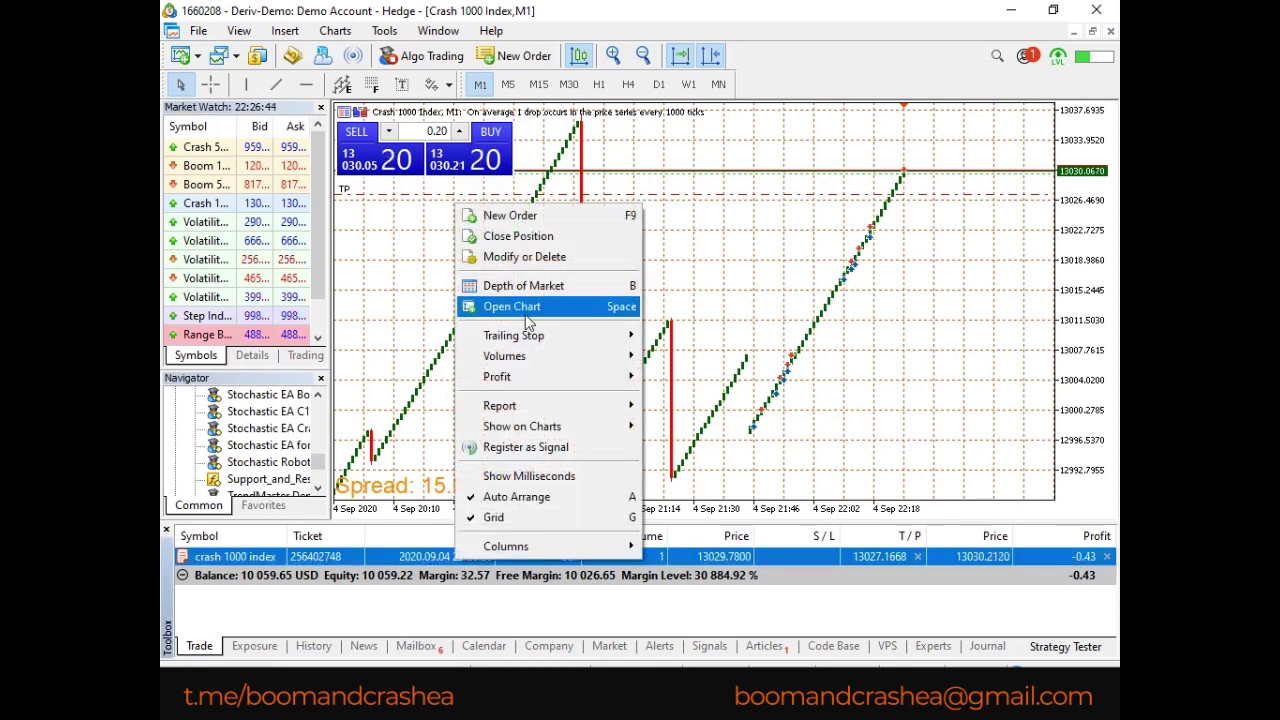
click(541, 259)
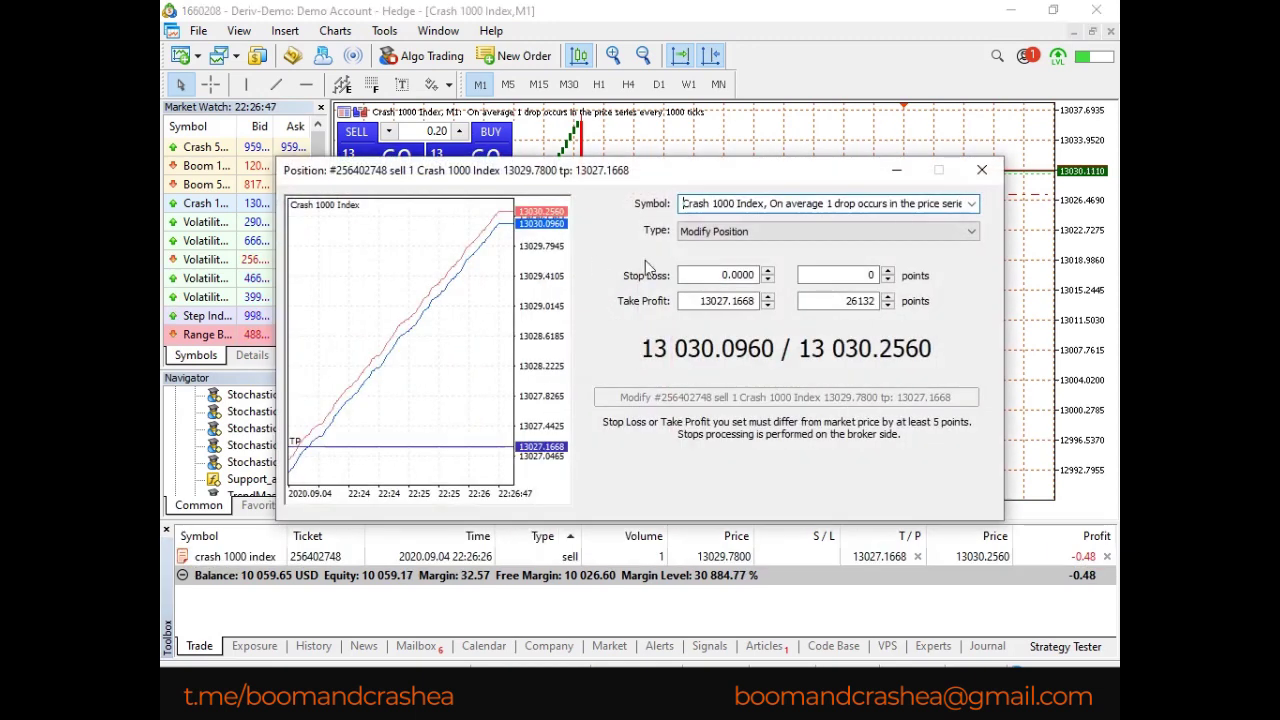
click(982, 170)
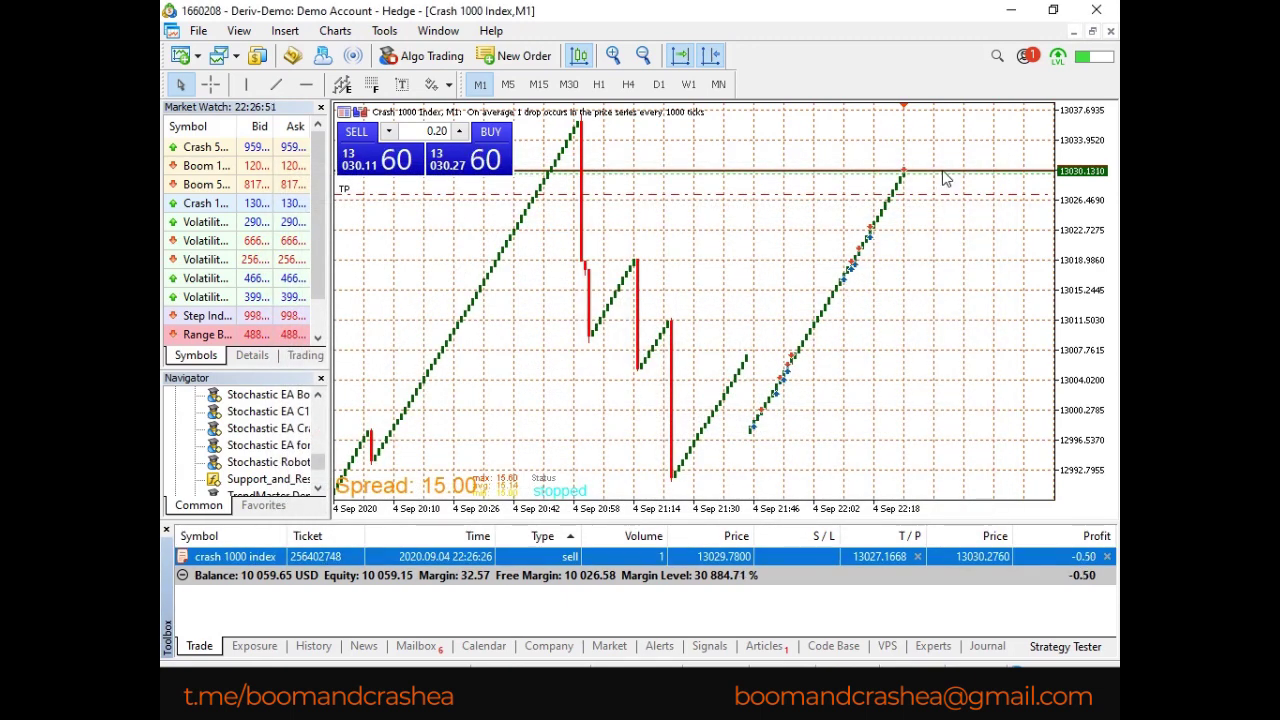
right_click(943, 178)
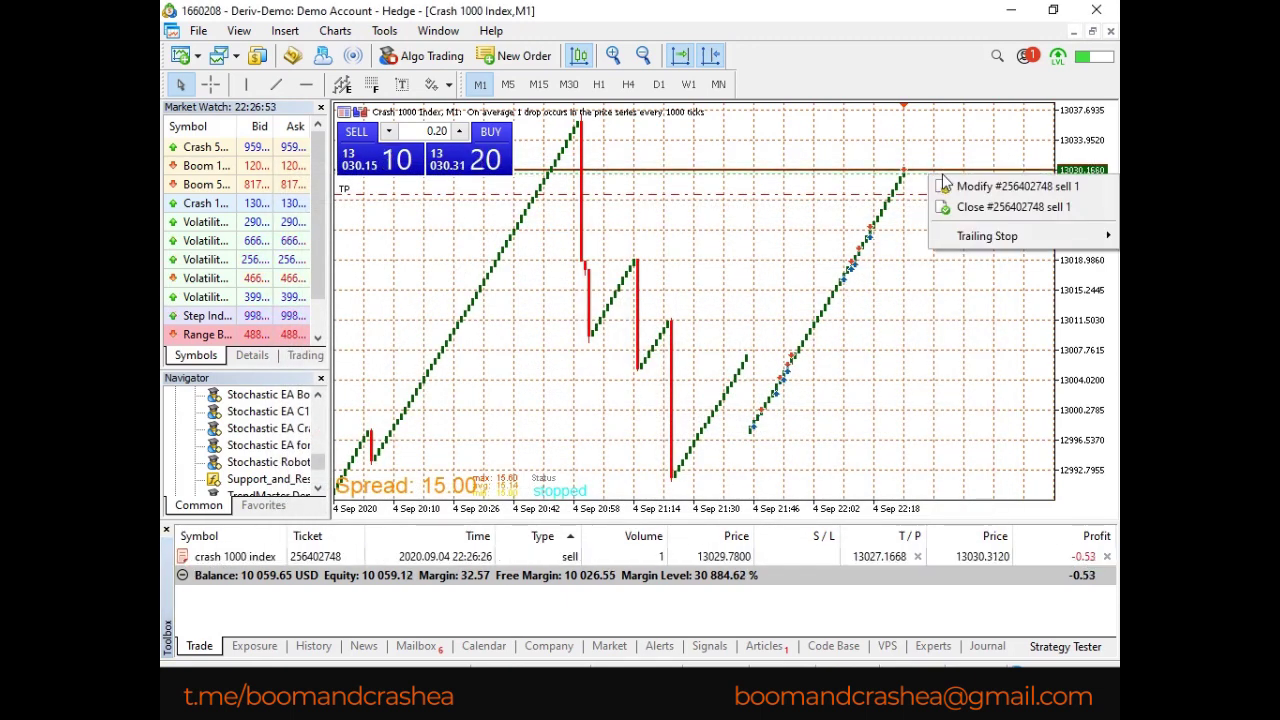
click(962, 188)
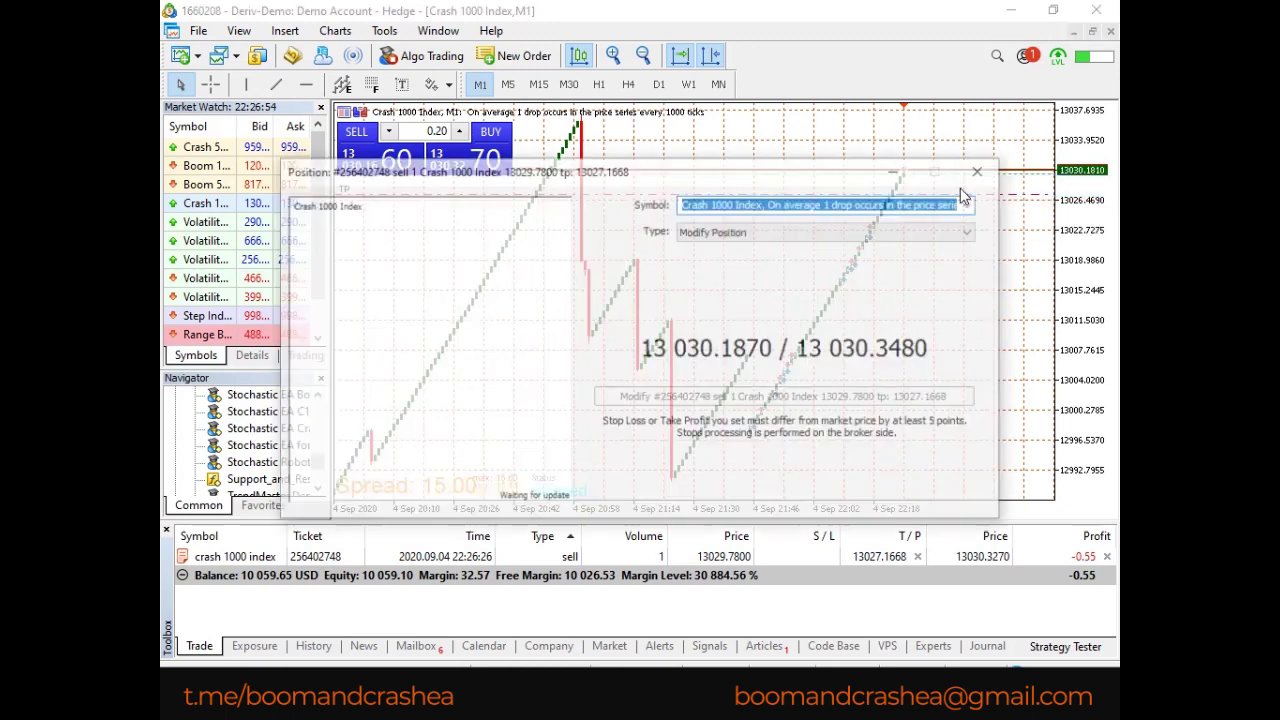
click(970, 166)
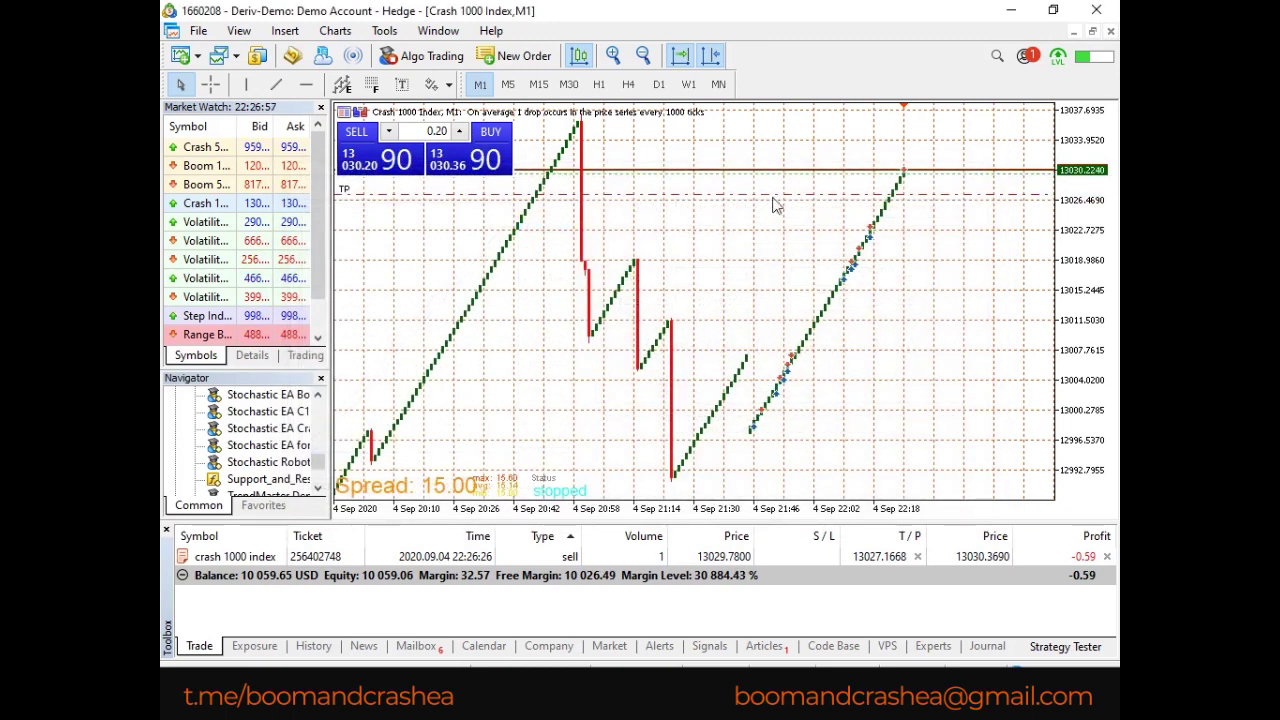
Switch the chart to the Boom 1000 Index and measure a short price distance beside the latest candle with the crosshair.
click(215, 170)
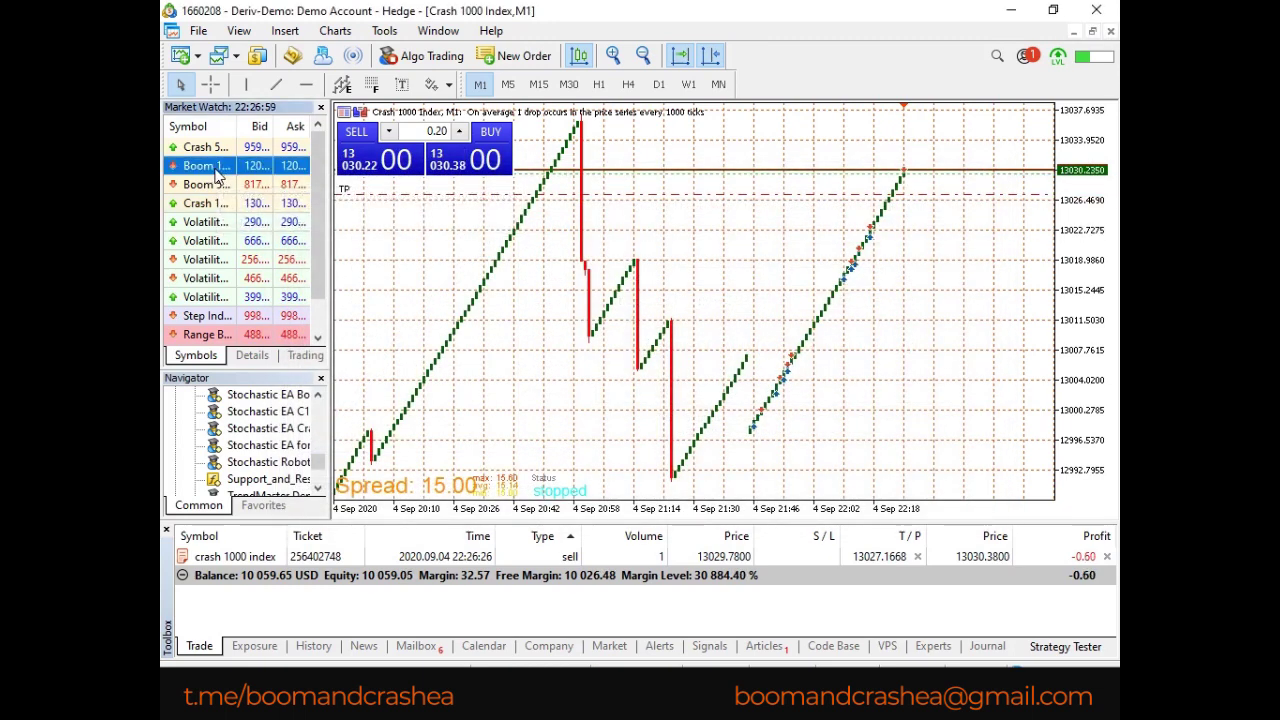
drag(355, 193, 462, 240)
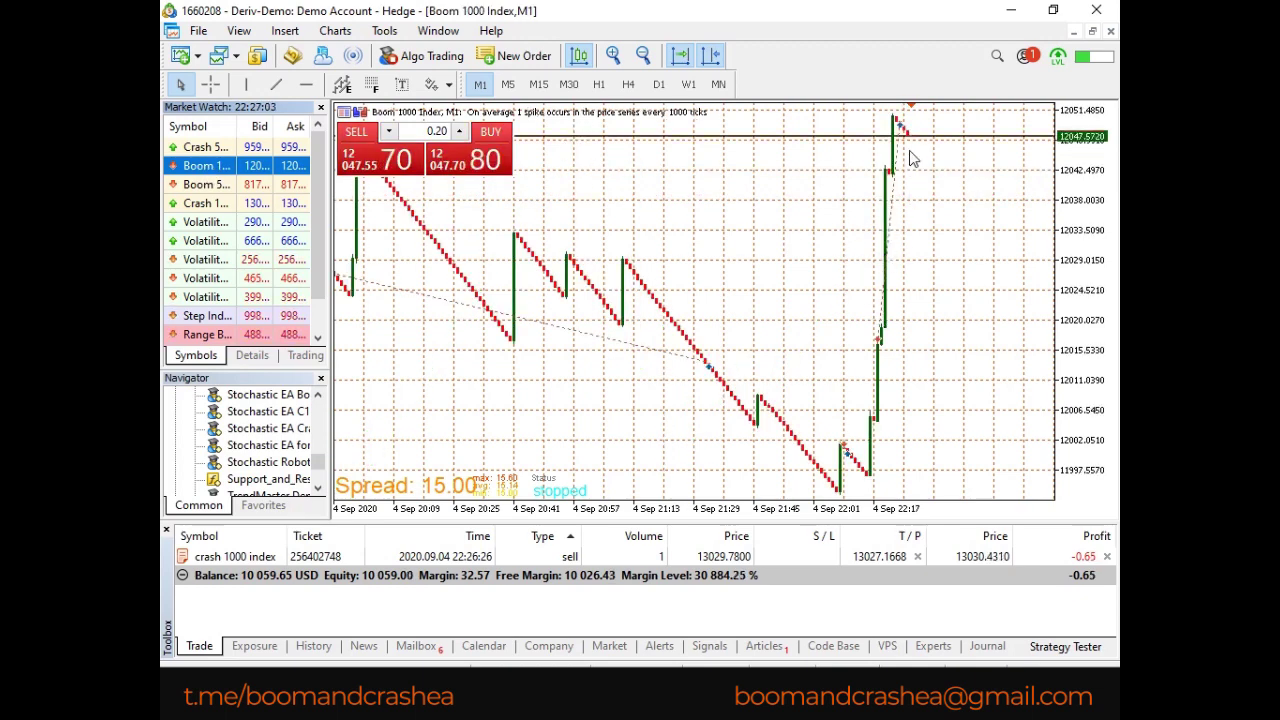
mouse_move(910, 145)
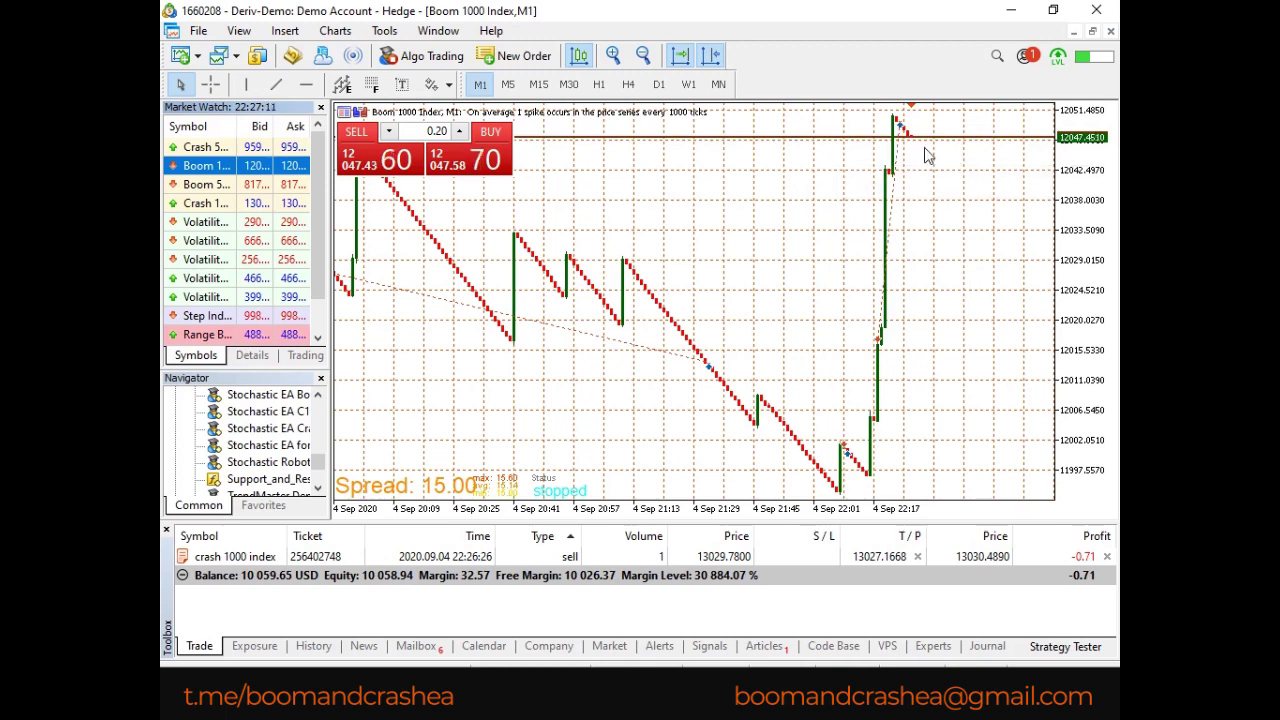
middle_click(925, 150)
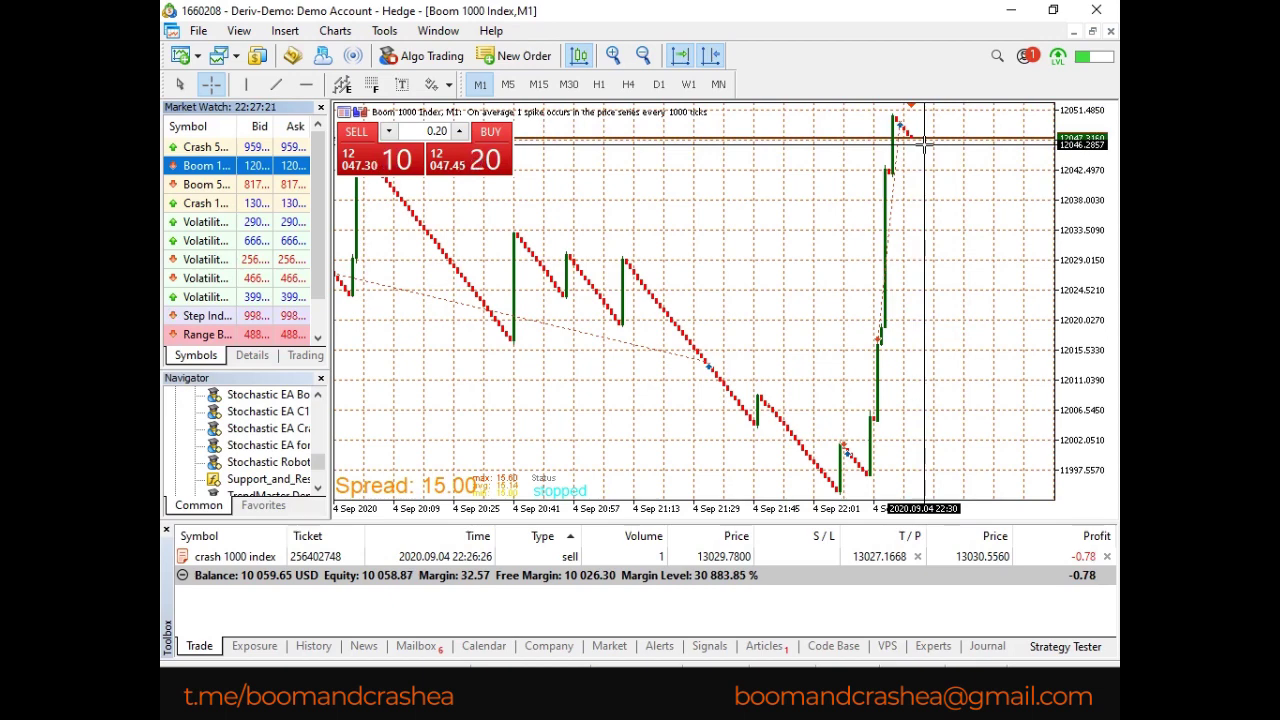
drag(926, 145, 926, 135)
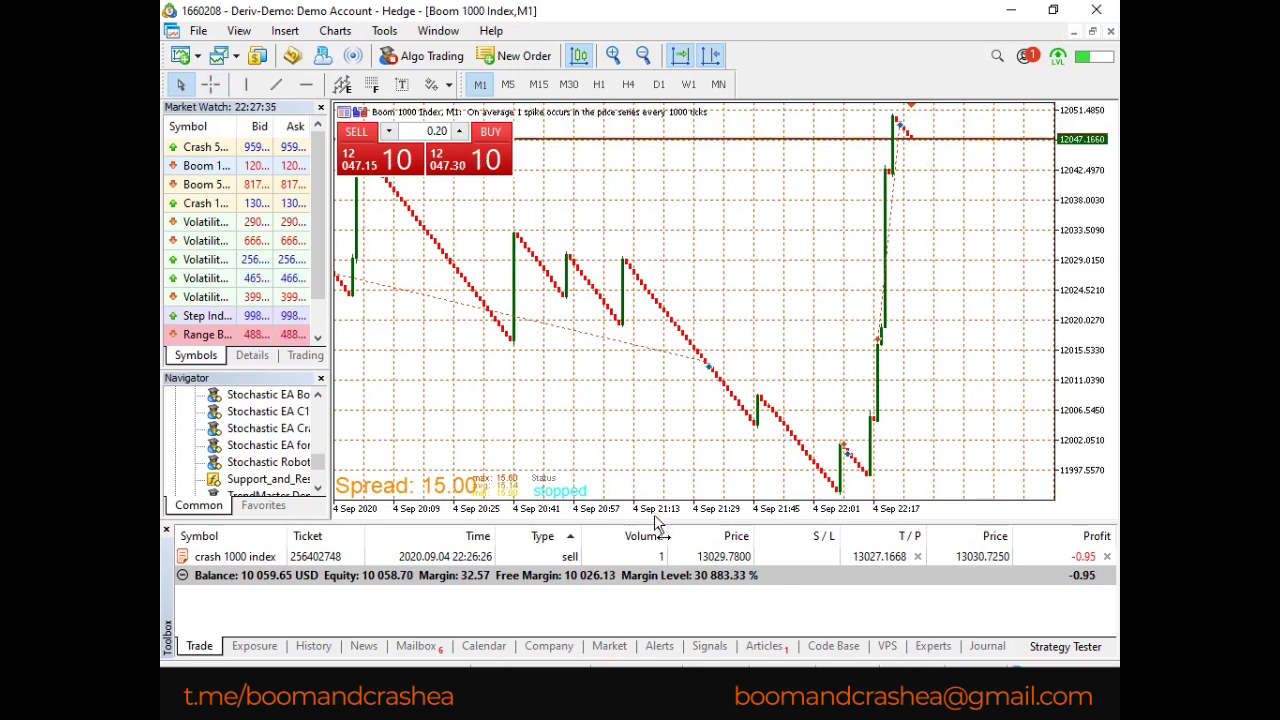
Enlarge the Boom 1000 Index chart by shrinking the trade list below it, and look at the chart's template options.
drag(655, 520, 656, 593)
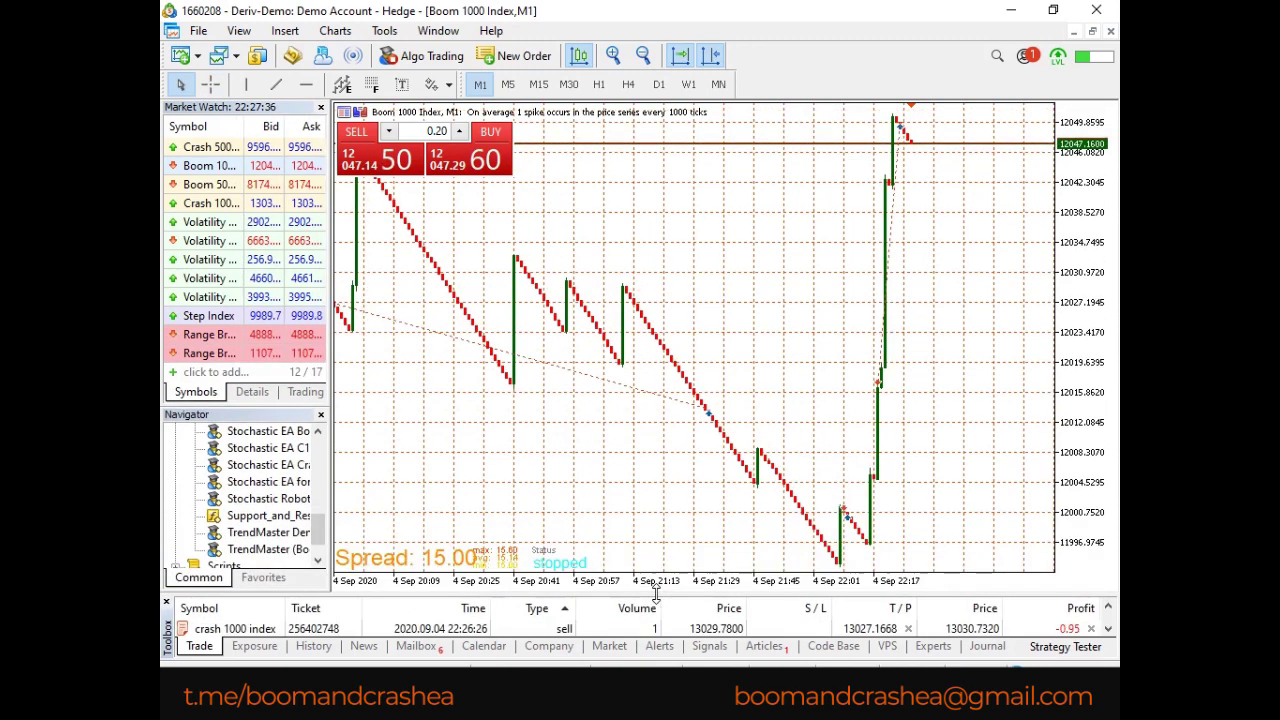
right_click(716, 284)
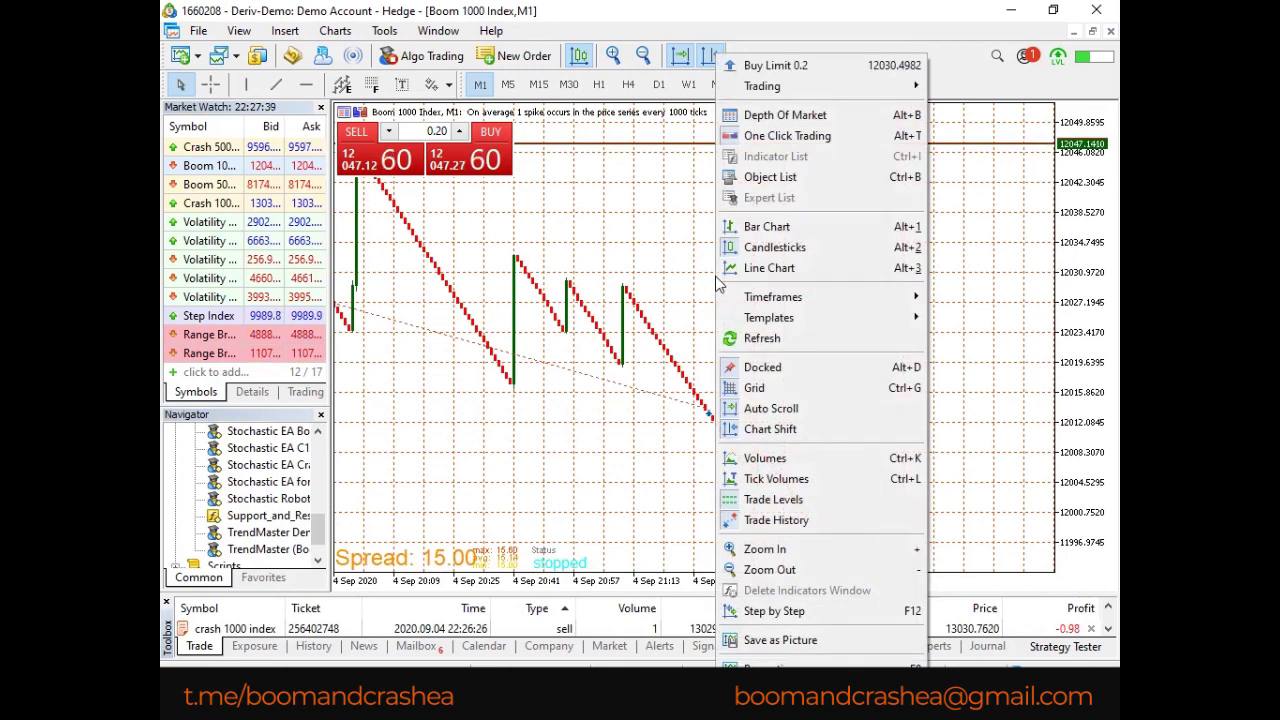
mouse_move(818, 325)
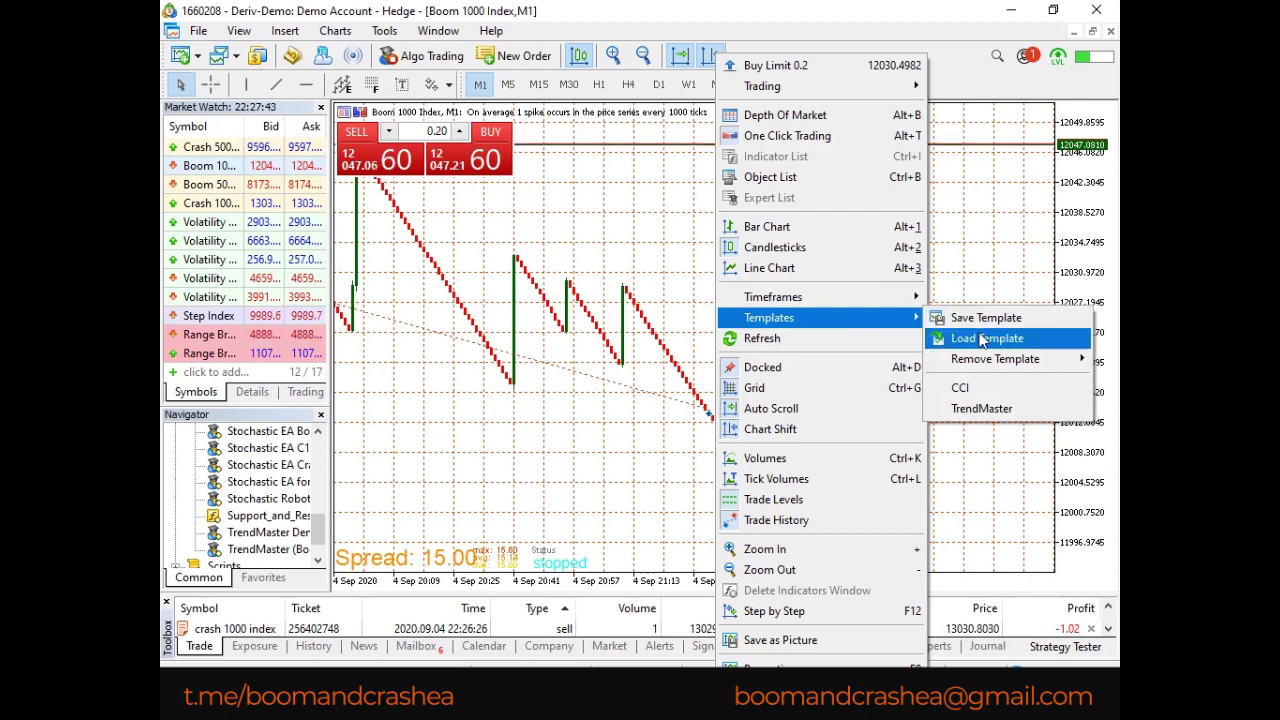
click(971, 248)
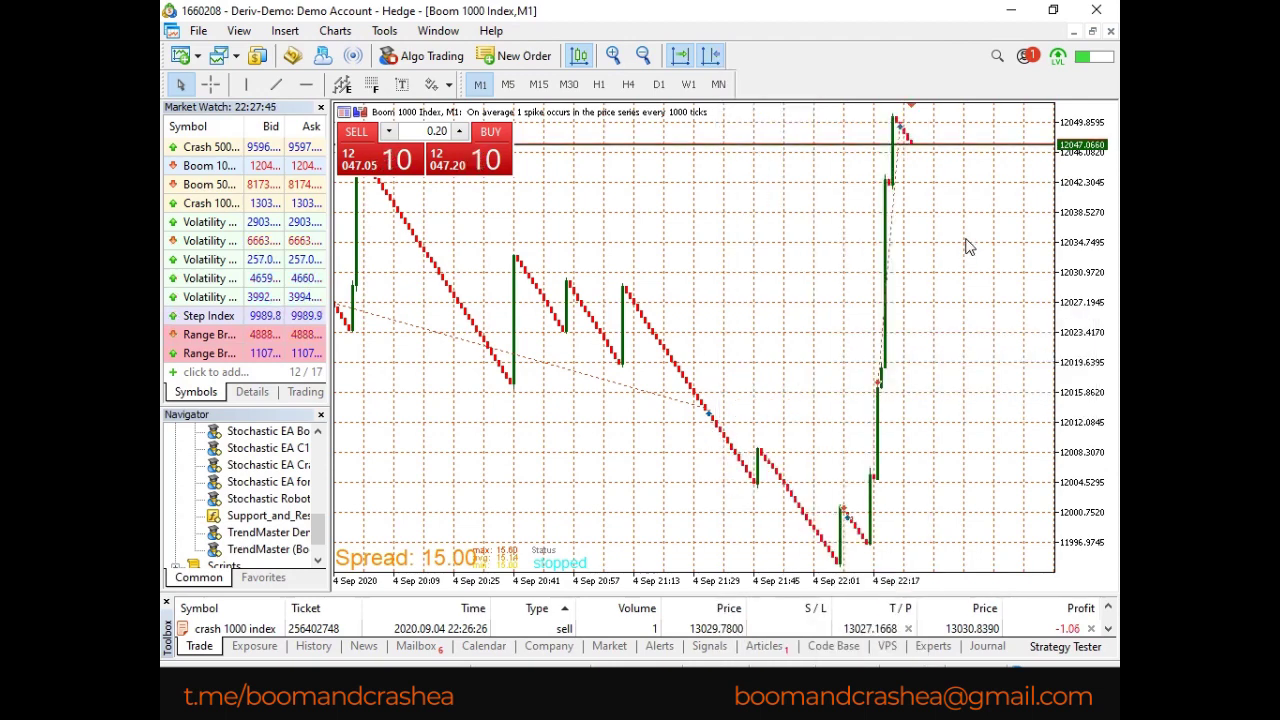
Open the Boom 1000 Index chart properties, preview the bar and line chart types, and return to candlesticks.
right_click(676, 304)
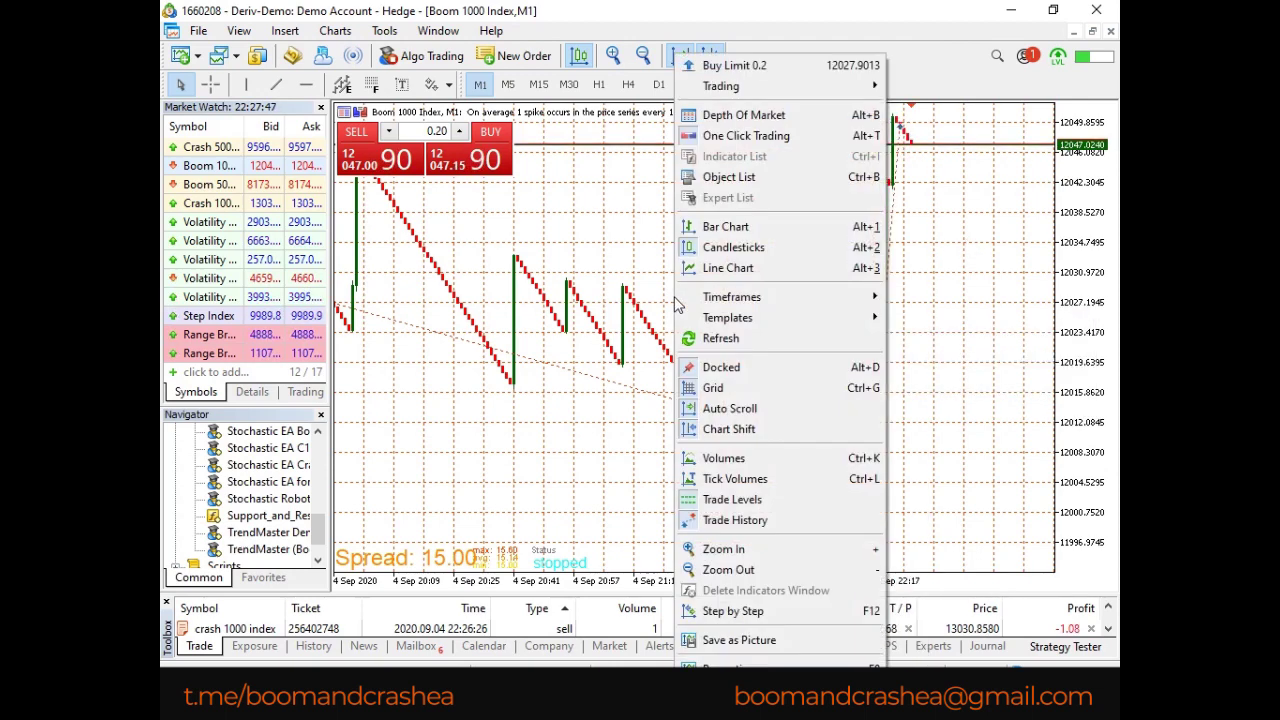
click(780, 666)
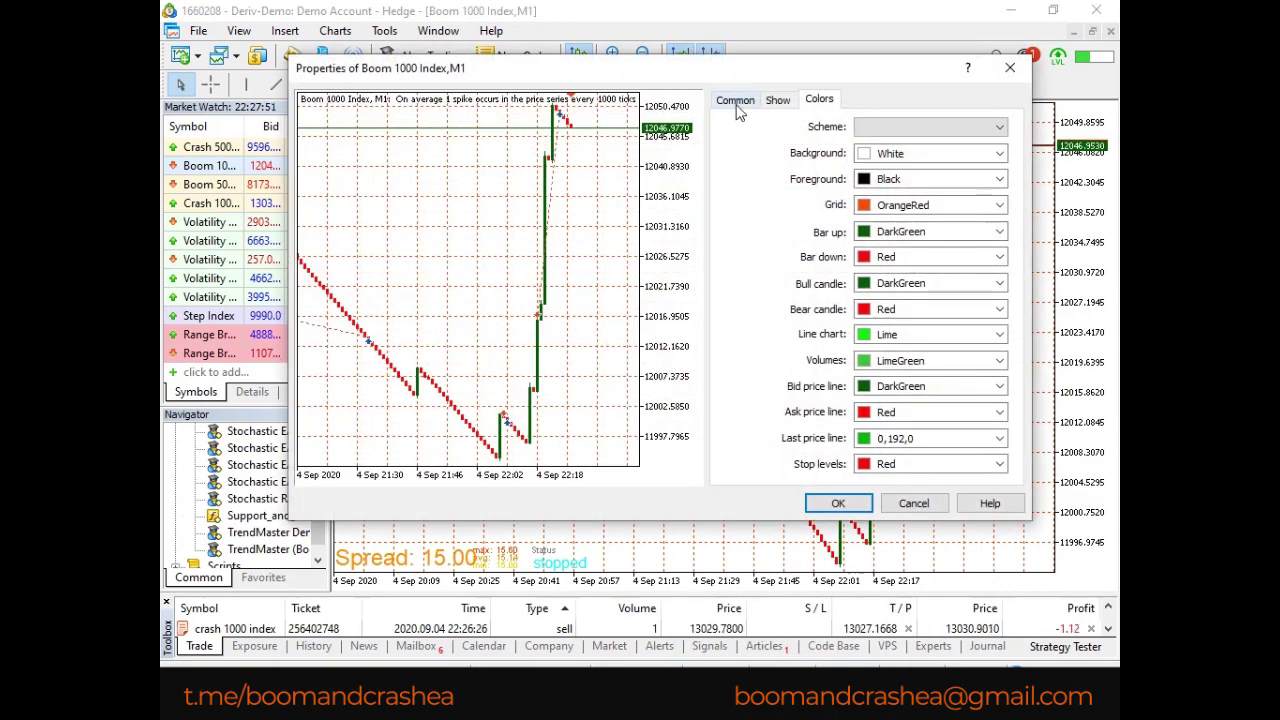
click(737, 106)
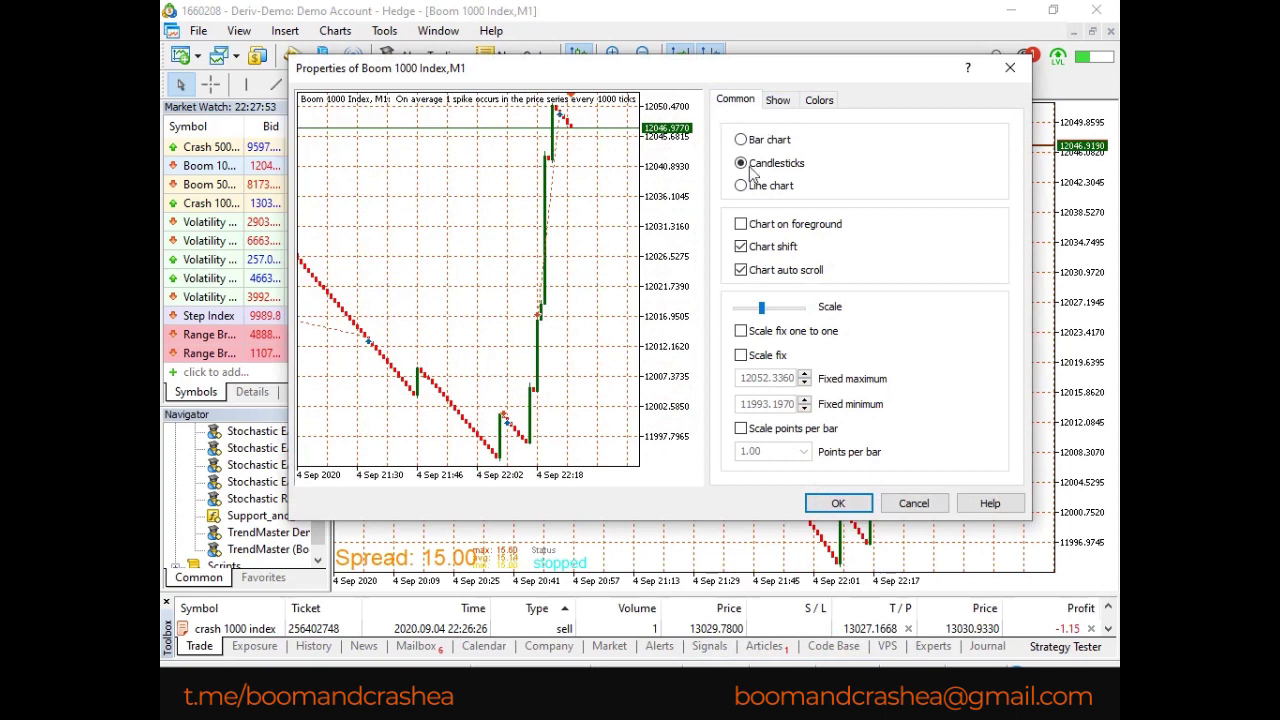
click(755, 148)
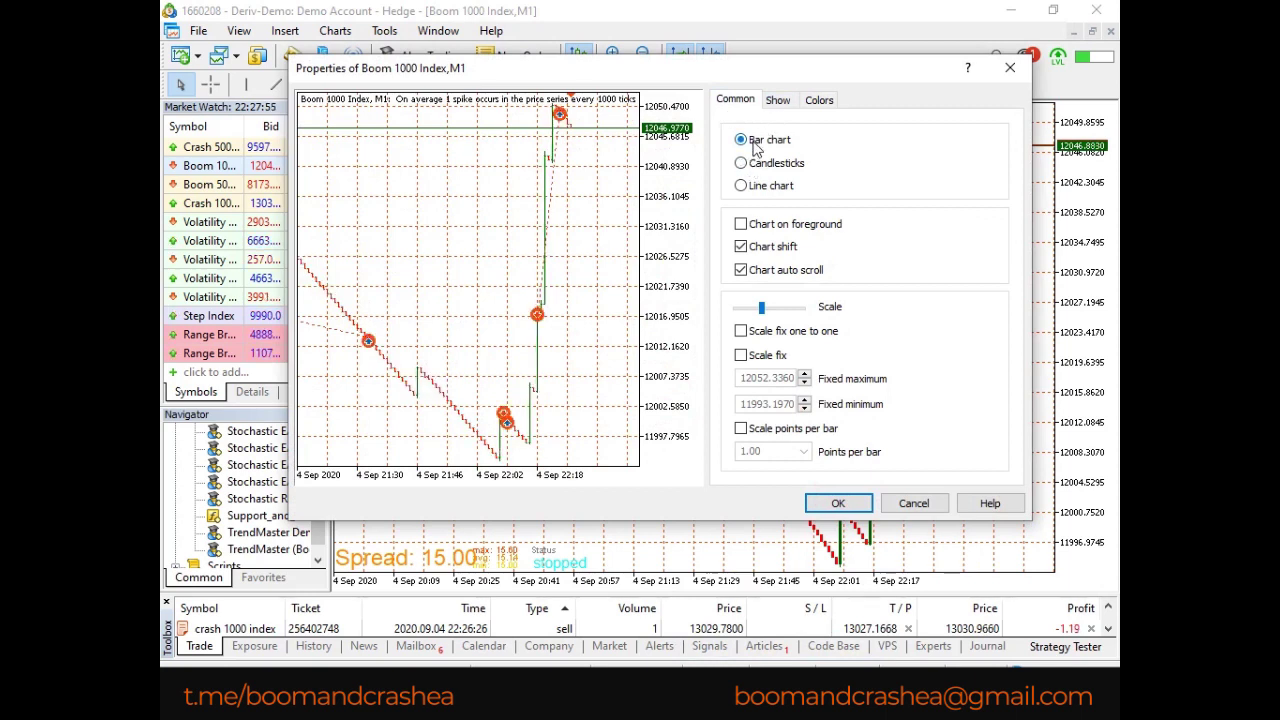
click(741, 188)
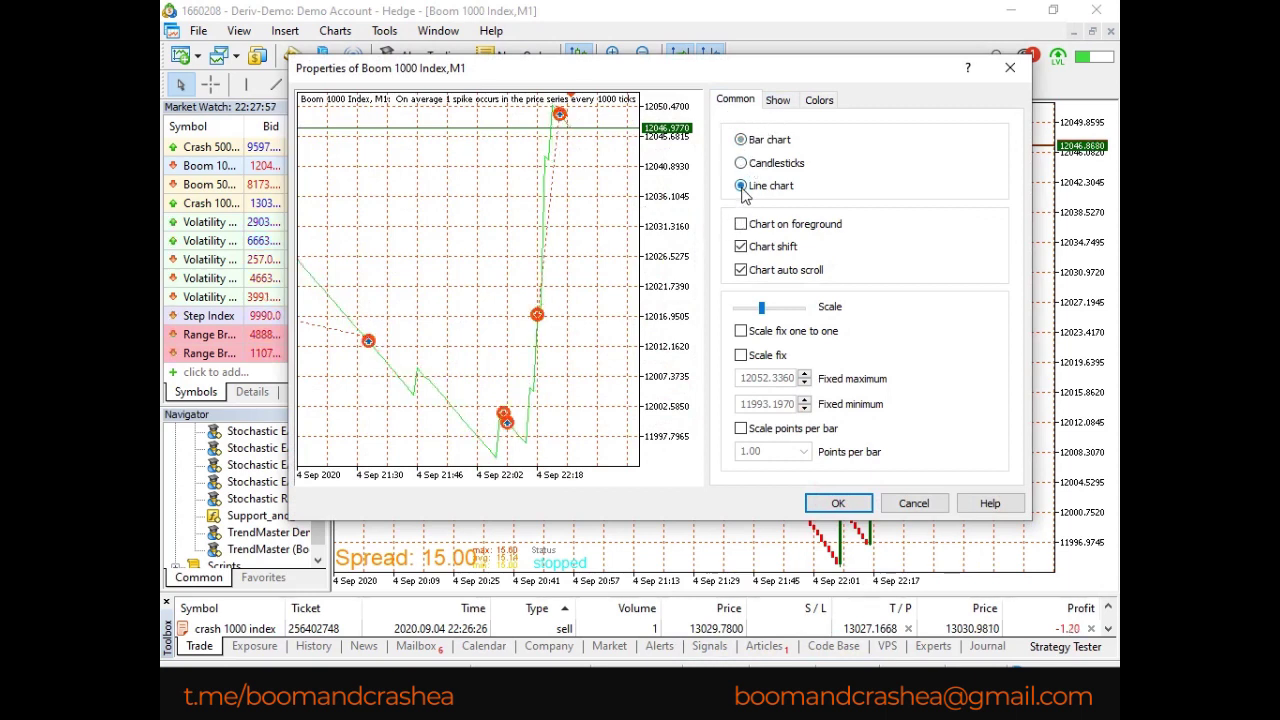
click(741, 165)
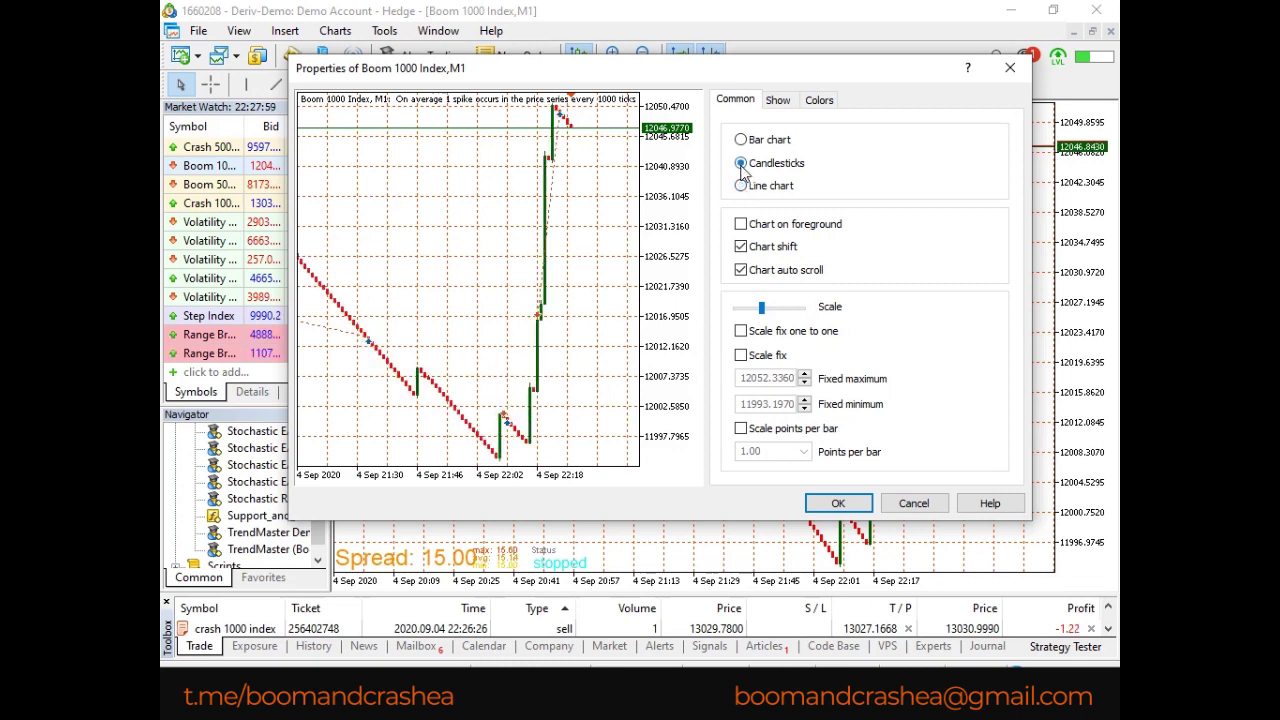
click(741, 225)
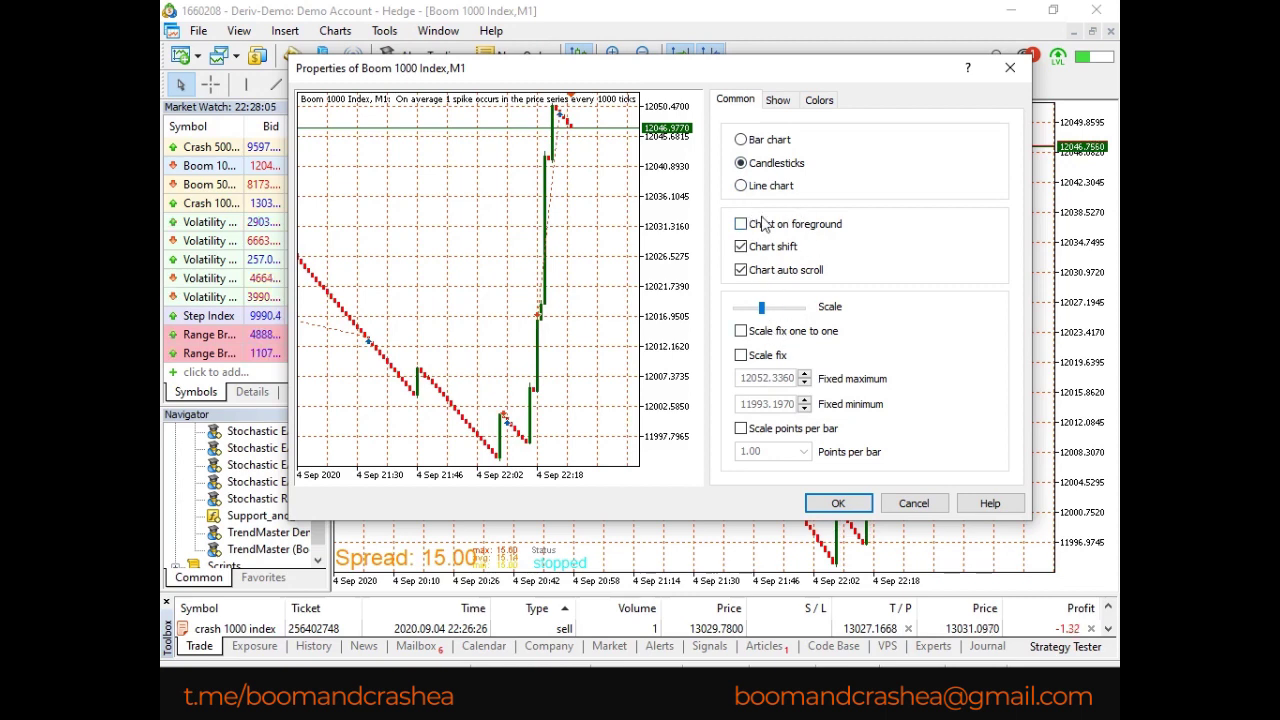
Try hiding the ask and bid price lines, restore both, and check the OHLC display option in the chart properties.
click(778, 102)
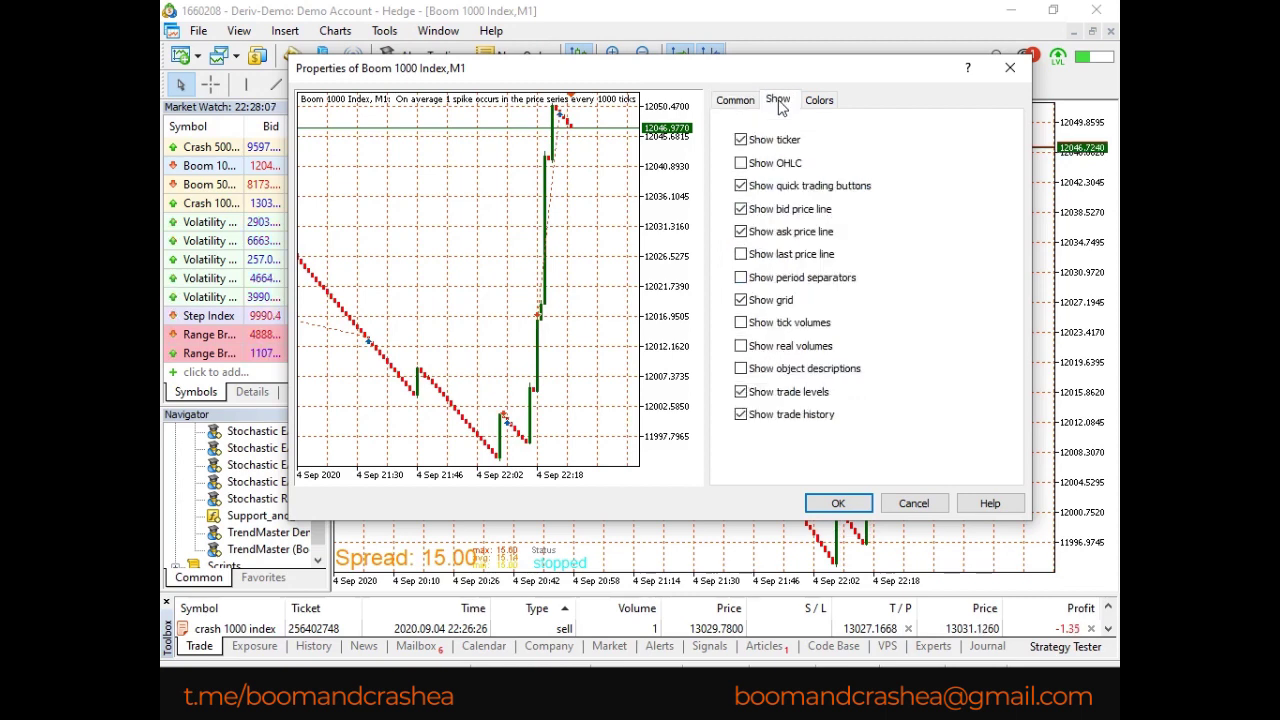
click(740, 231)
click(740, 209)
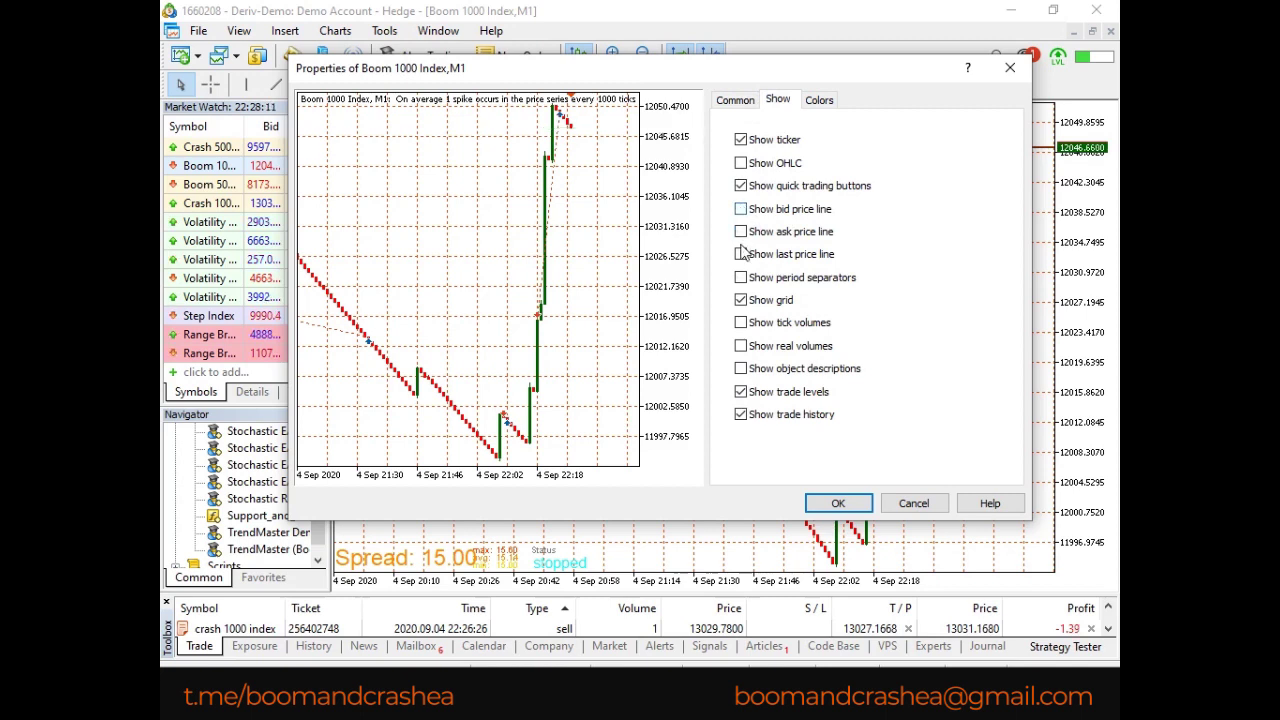
click(740, 231)
click(740, 209)
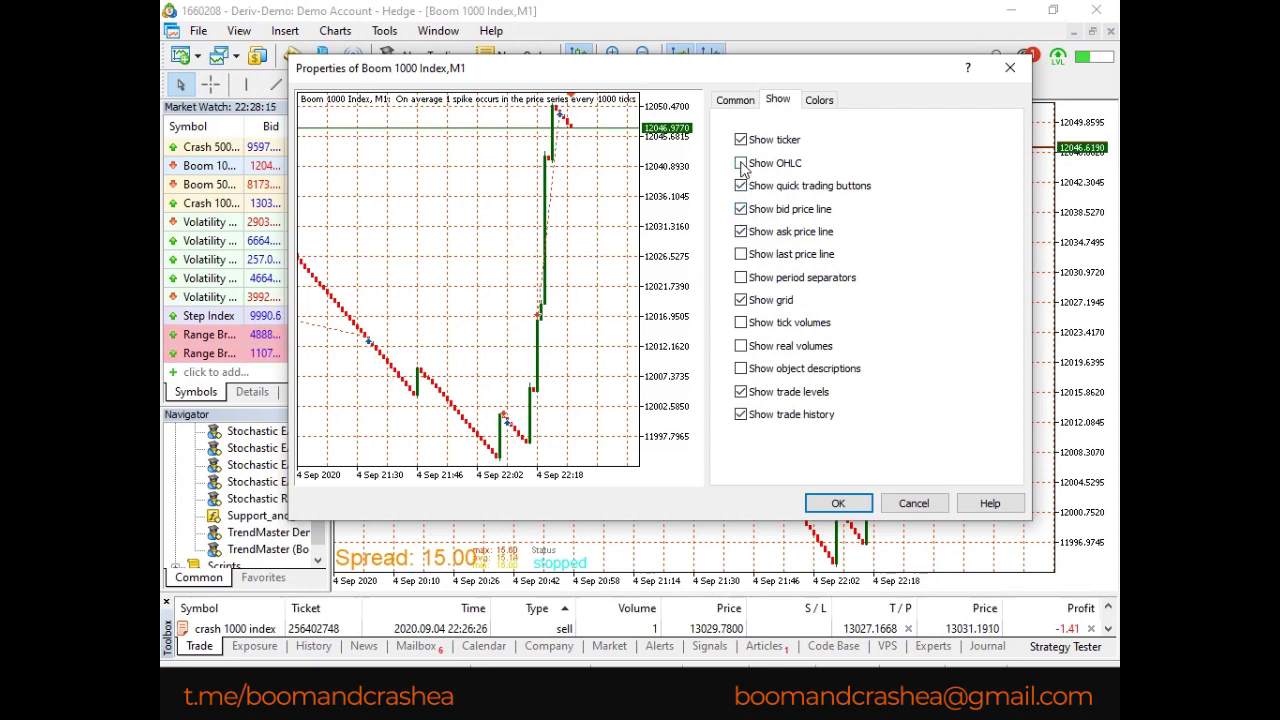
click(741, 164)
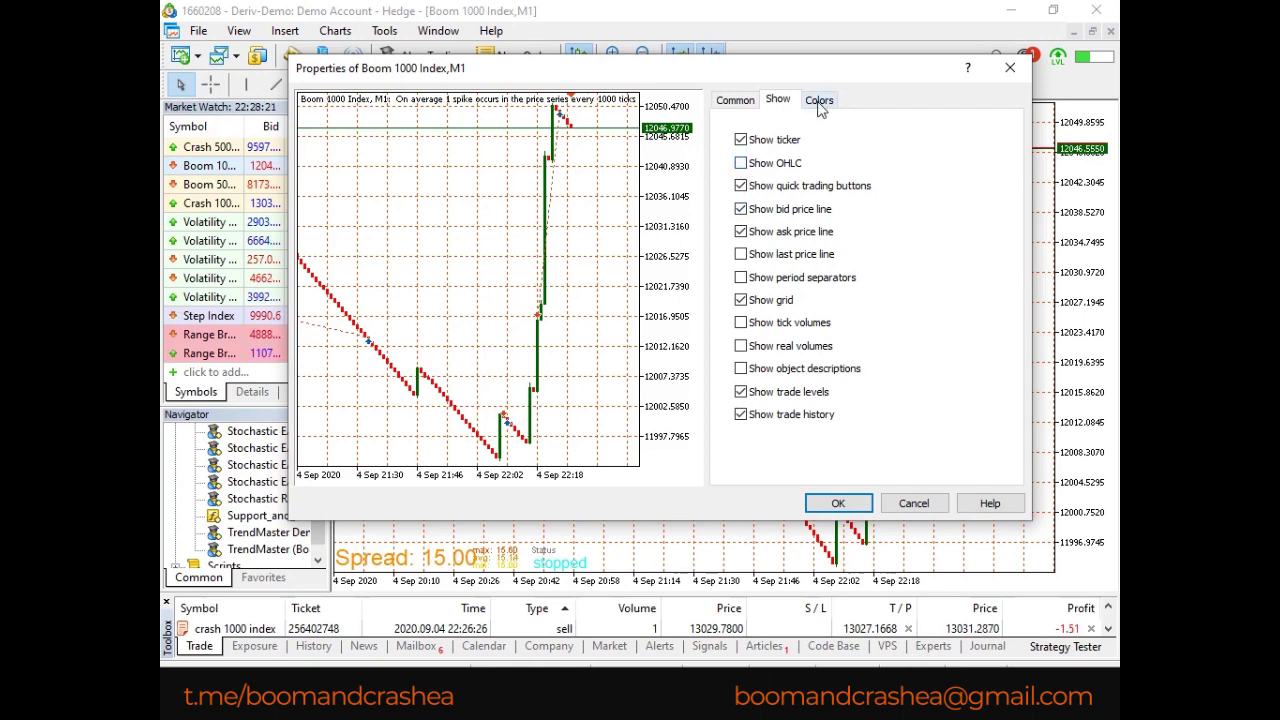
Set the chart's background color to Black and its foreground color to White.
click(818, 104)
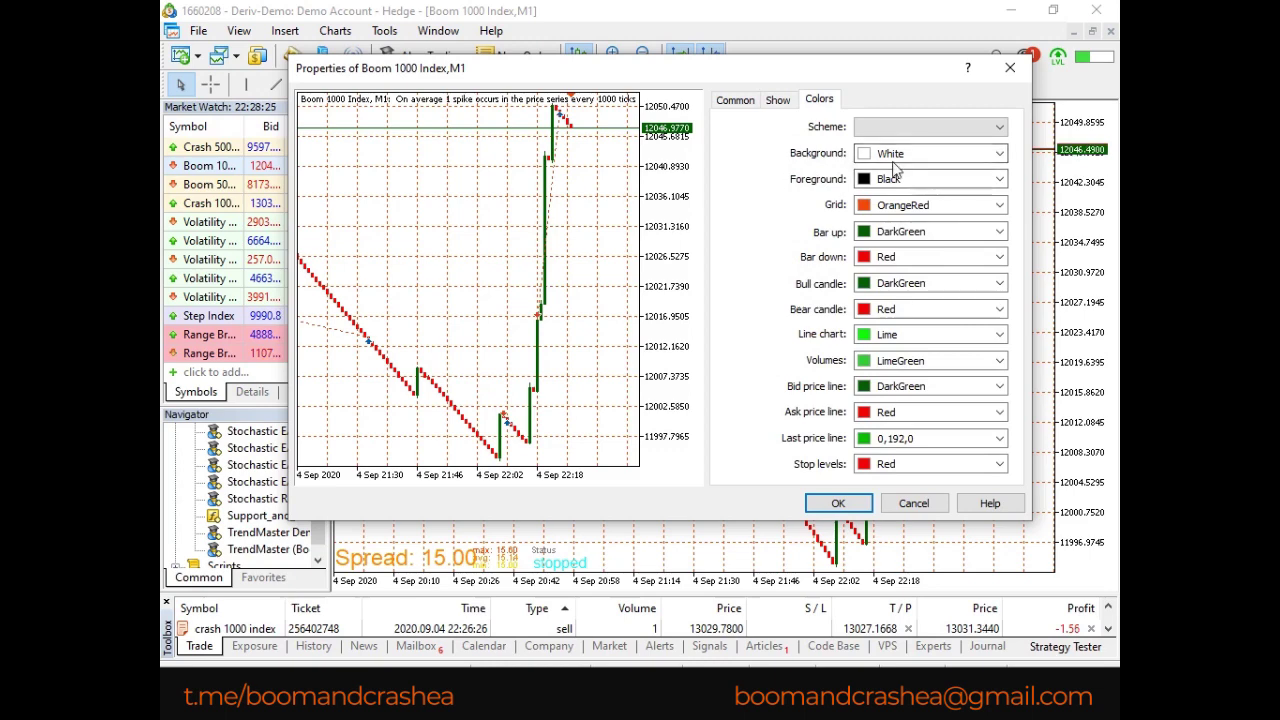
click(999, 153)
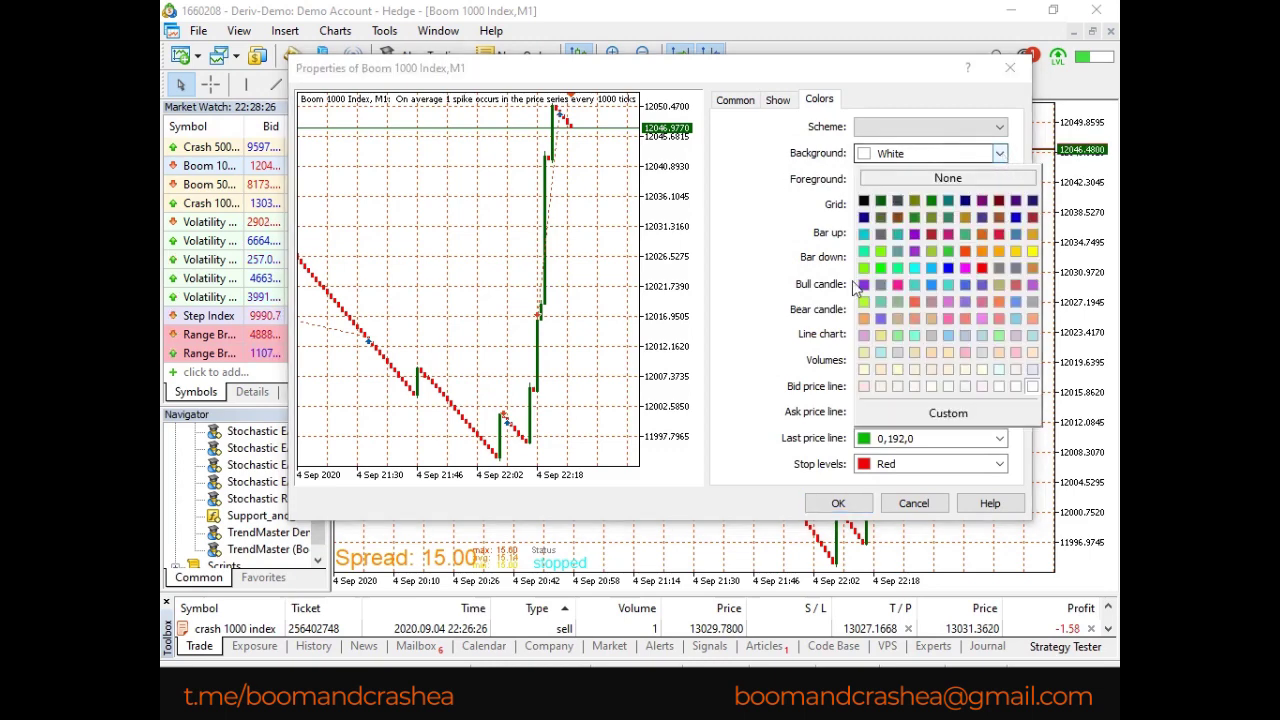
click(864, 200)
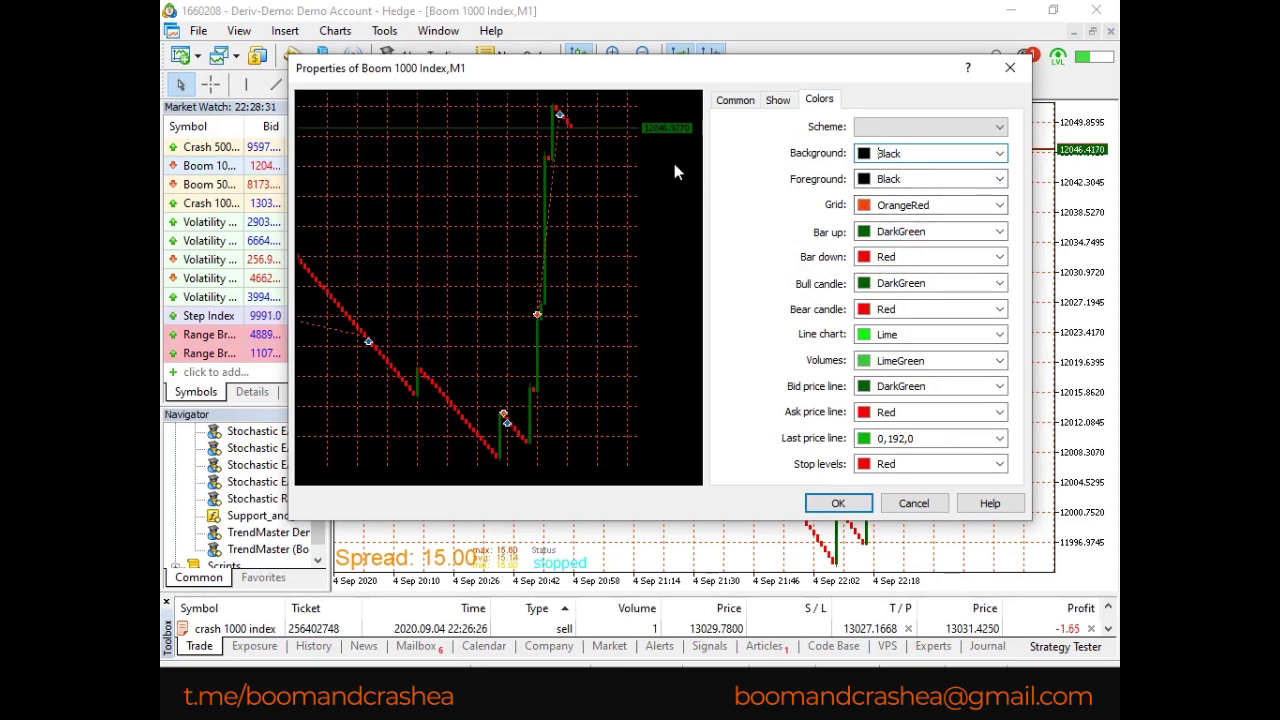
click(996, 178)
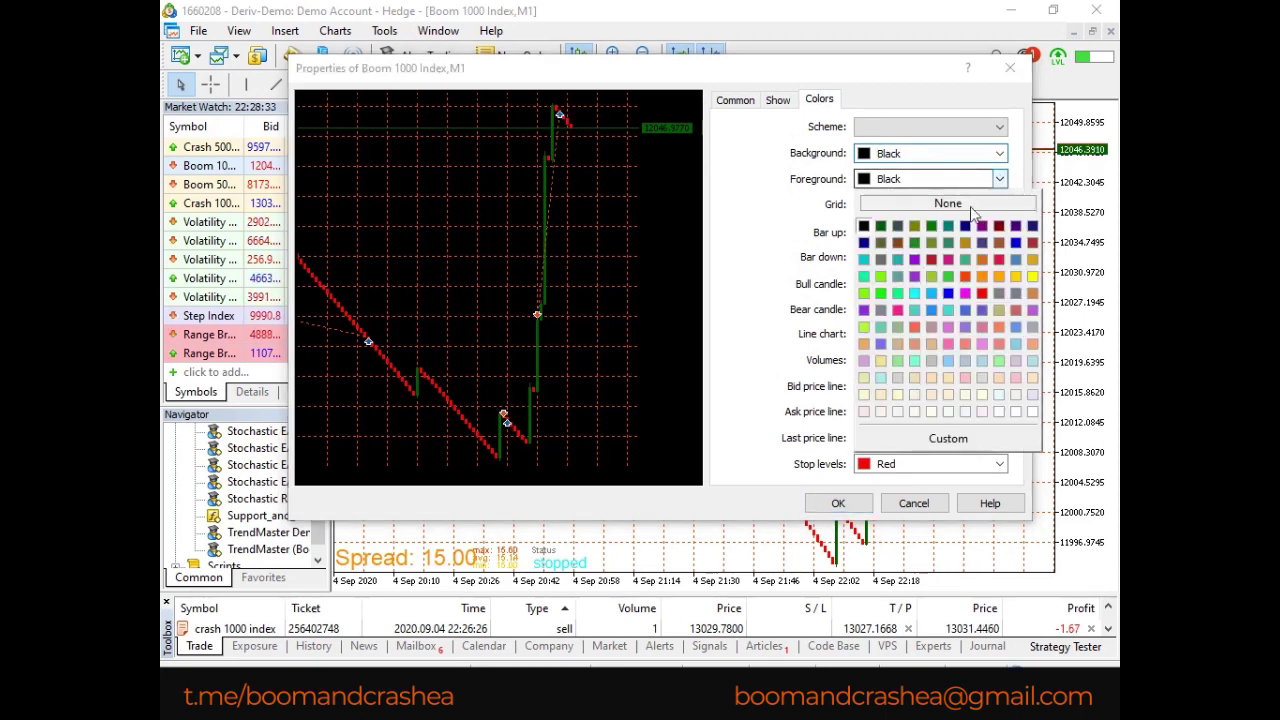
click(1031, 412)
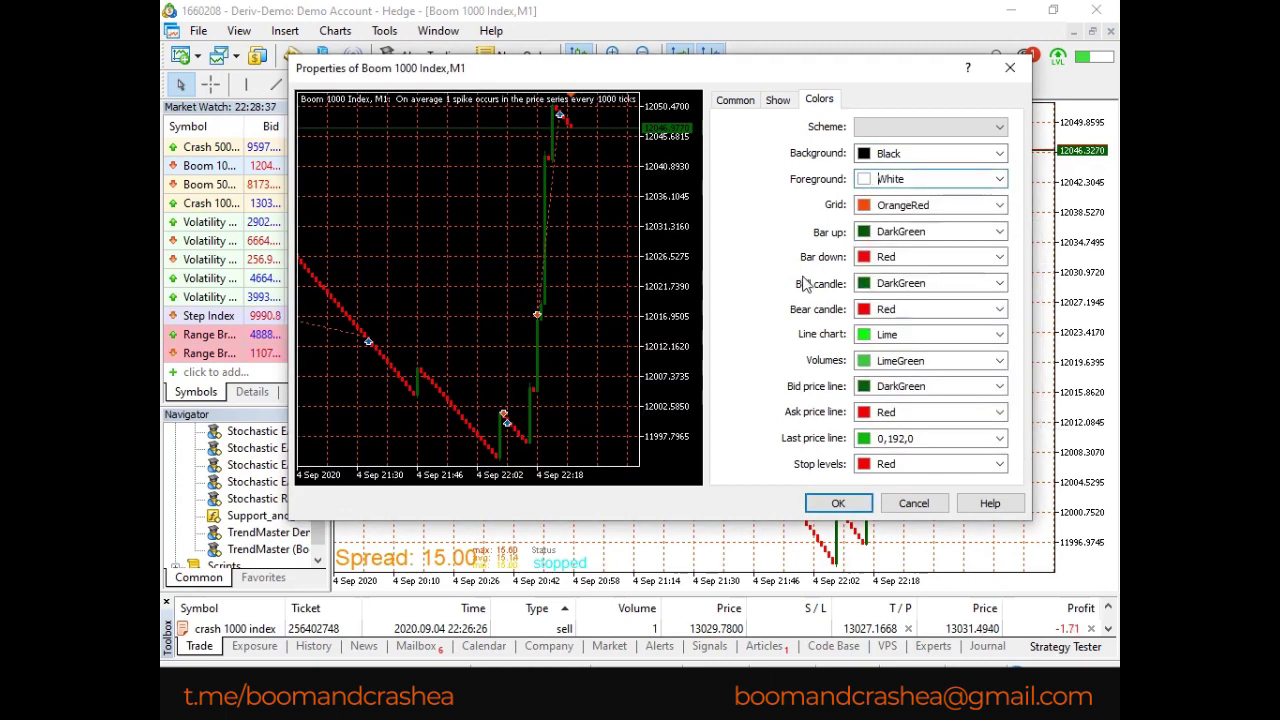
Try LawnGreen and None as the chart's grid color, and settle on DimGray.
click(998, 205)
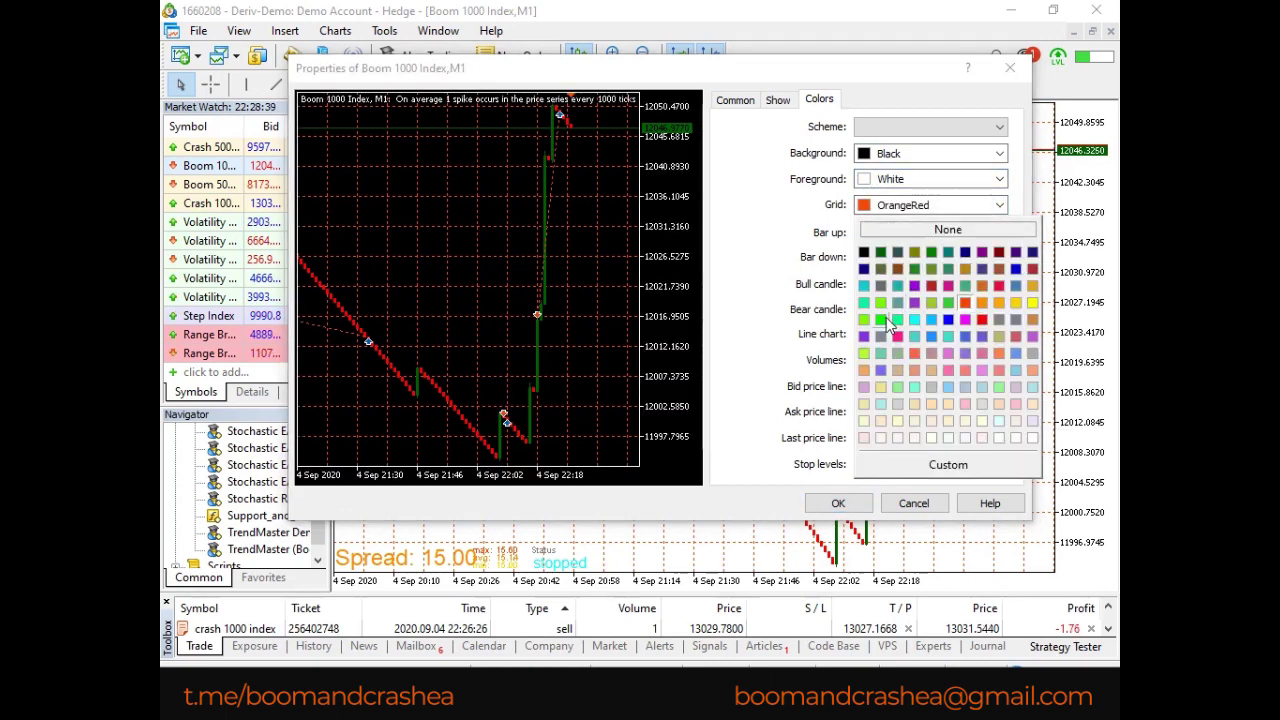
click(883, 306)
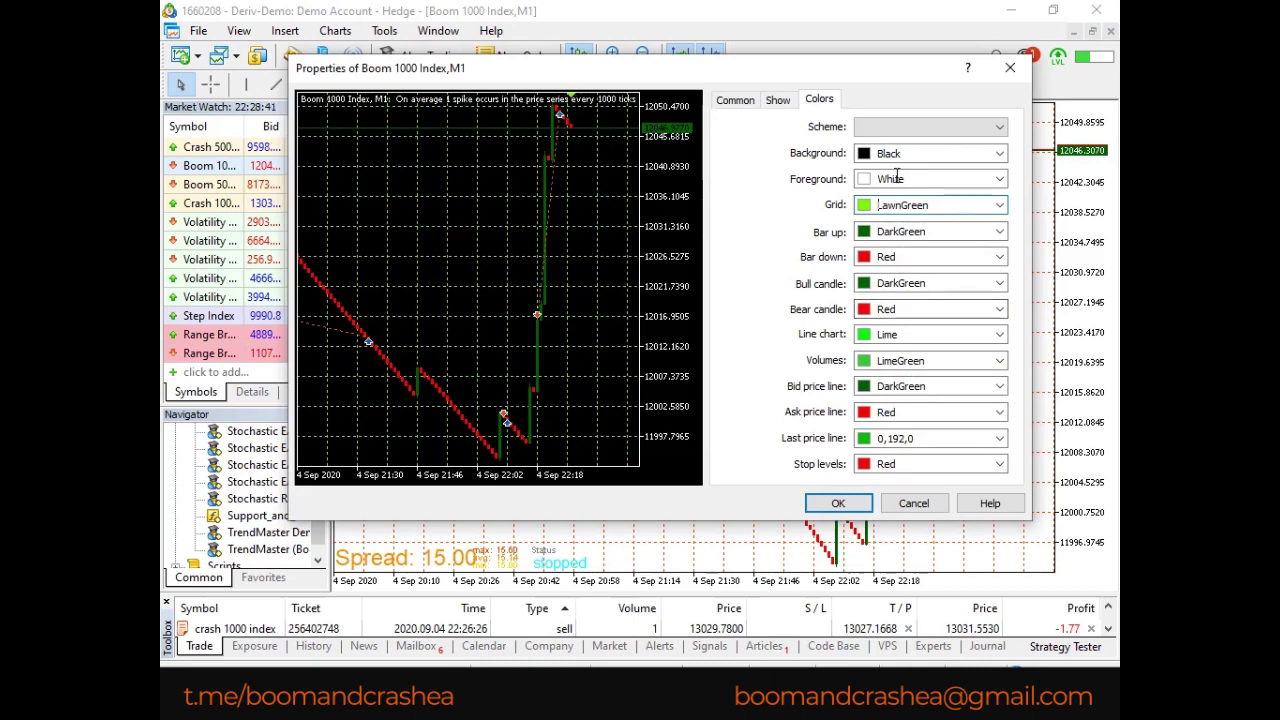
click(998, 205)
click(890, 231)
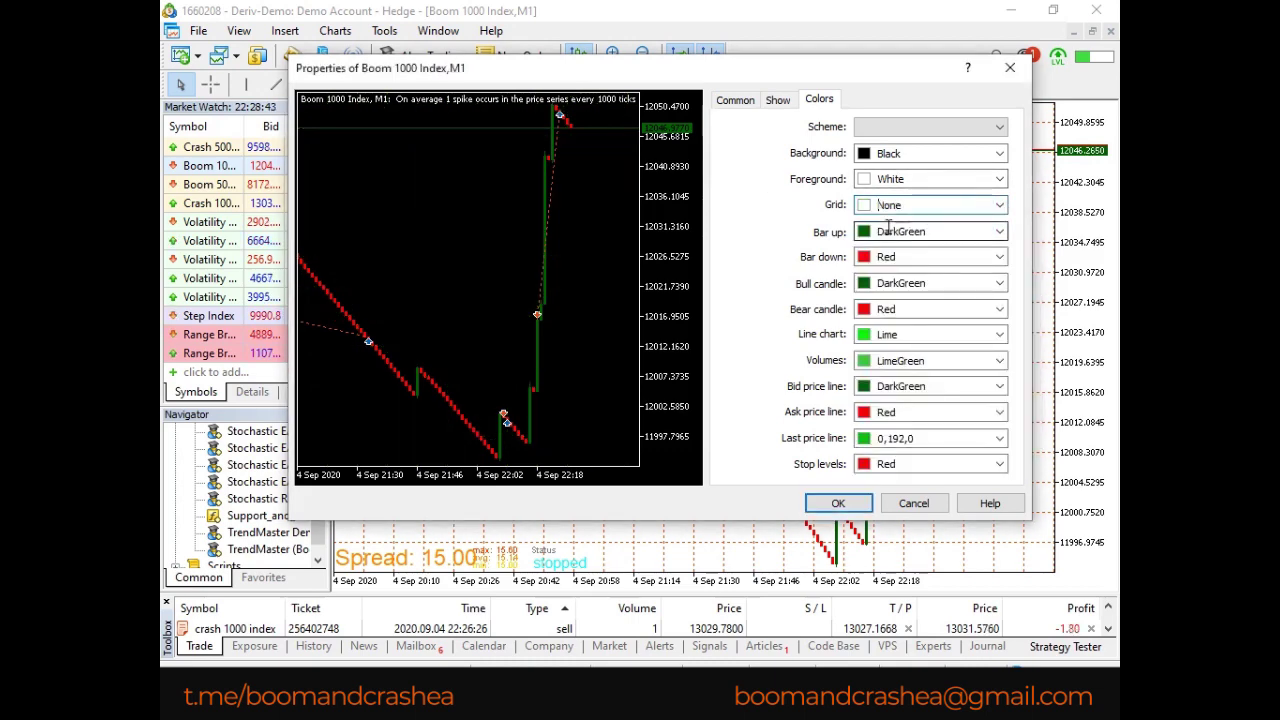
click(996, 205)
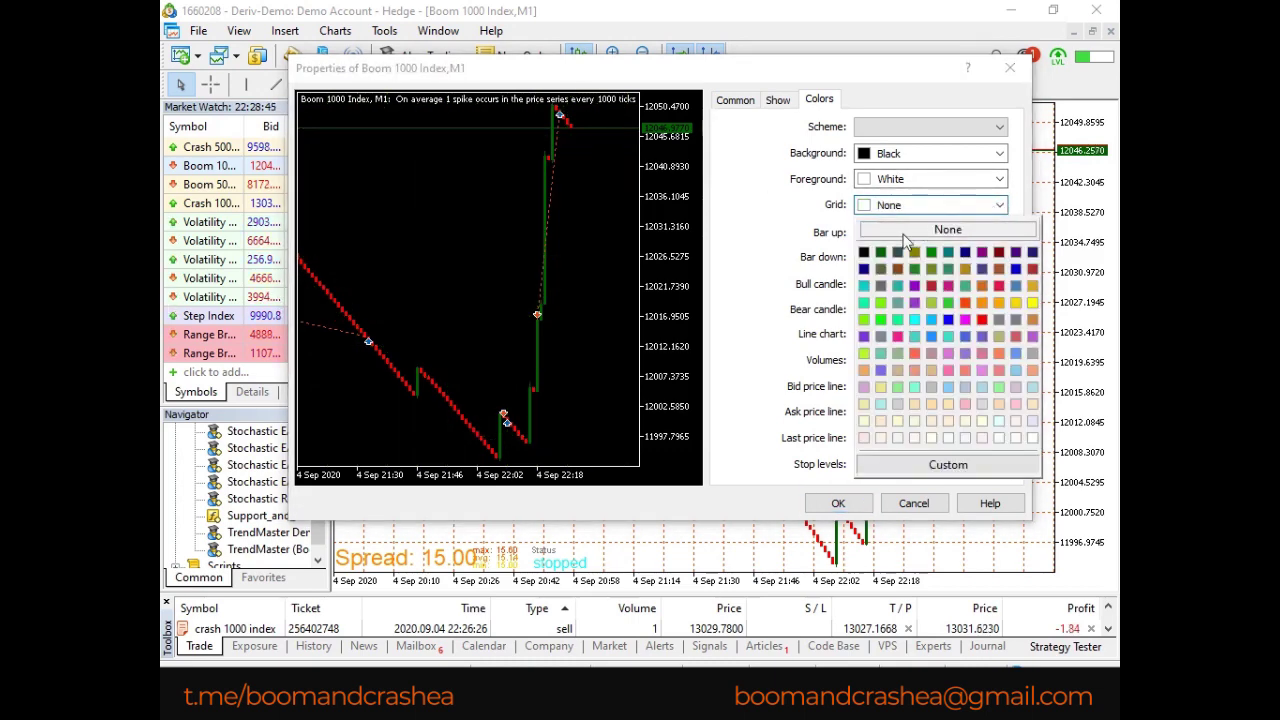
click(882, 270)
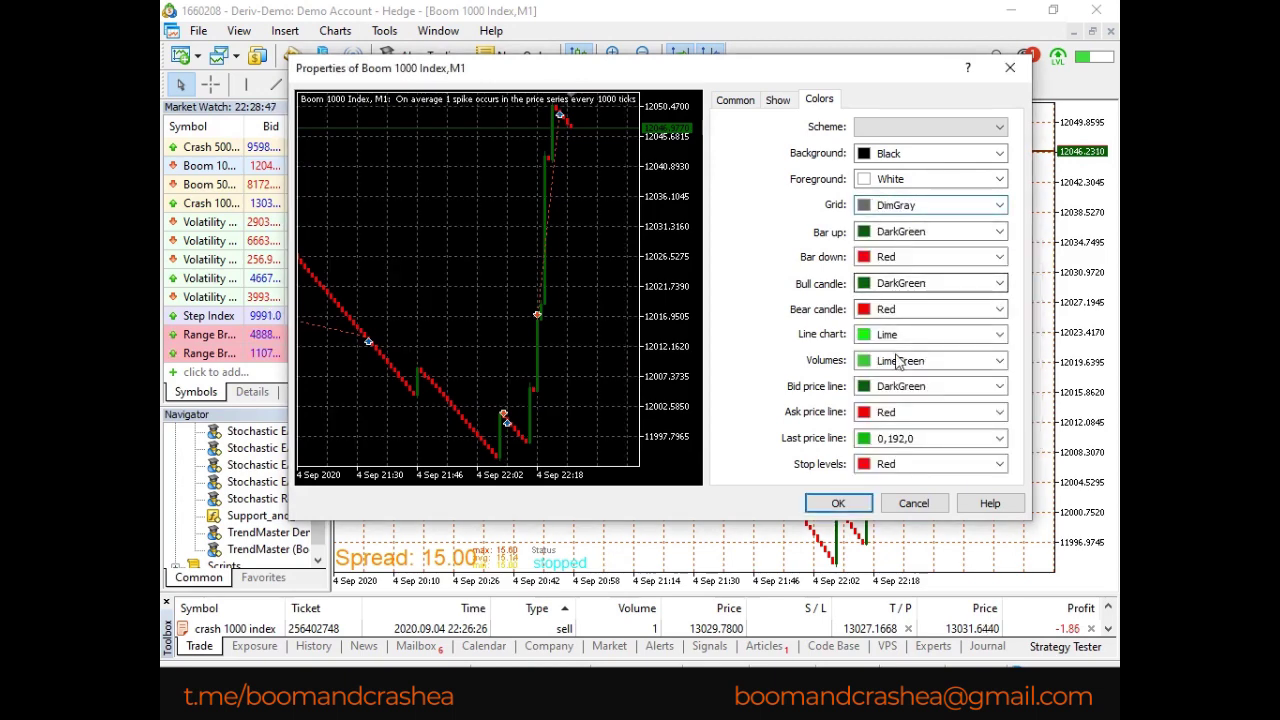
Try DodgerBlue for the bull candles, set them back to DarkGreen, and apply the color settings to the chart.
click(1000, 283)
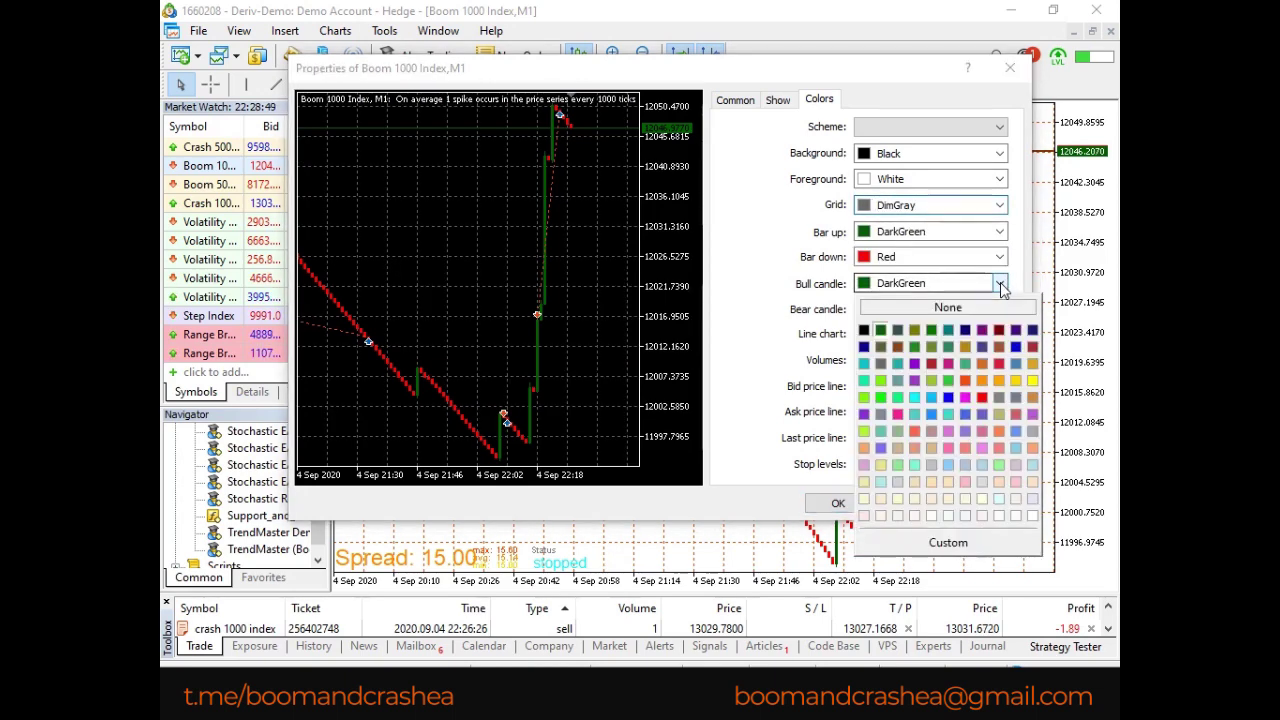
click(931, 413)
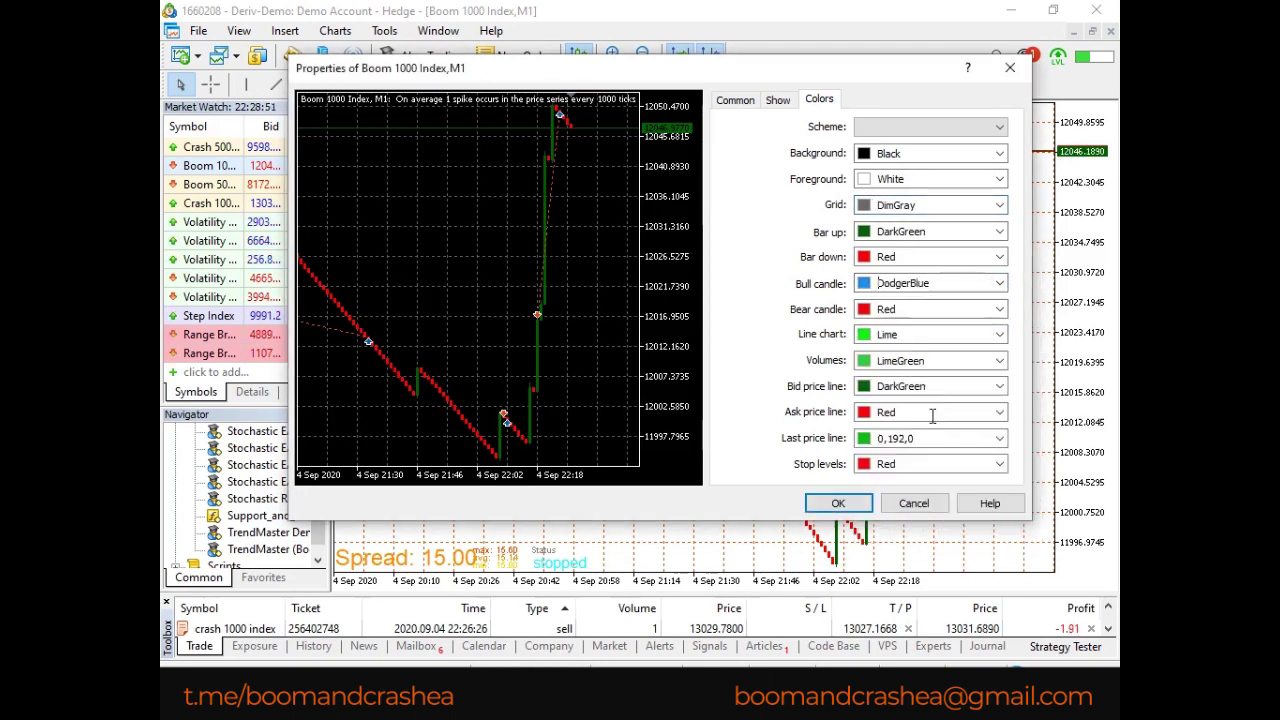
click(998, 284)
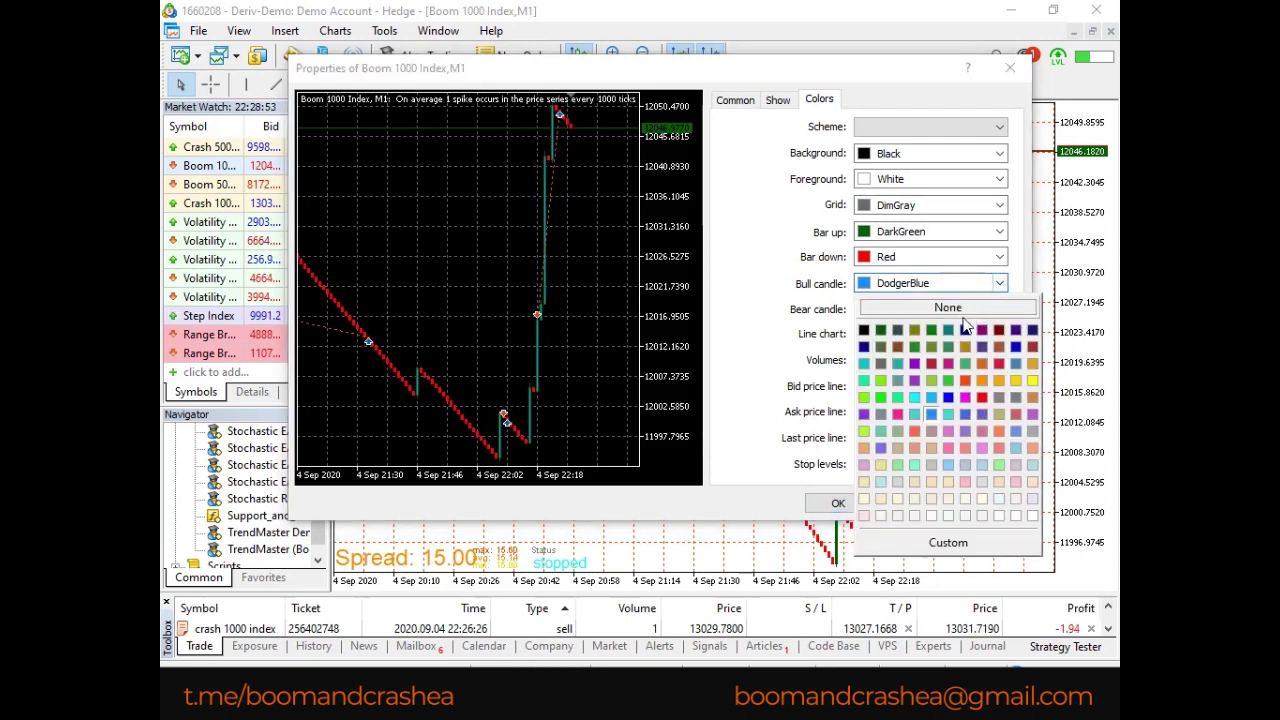
click(882, 331)
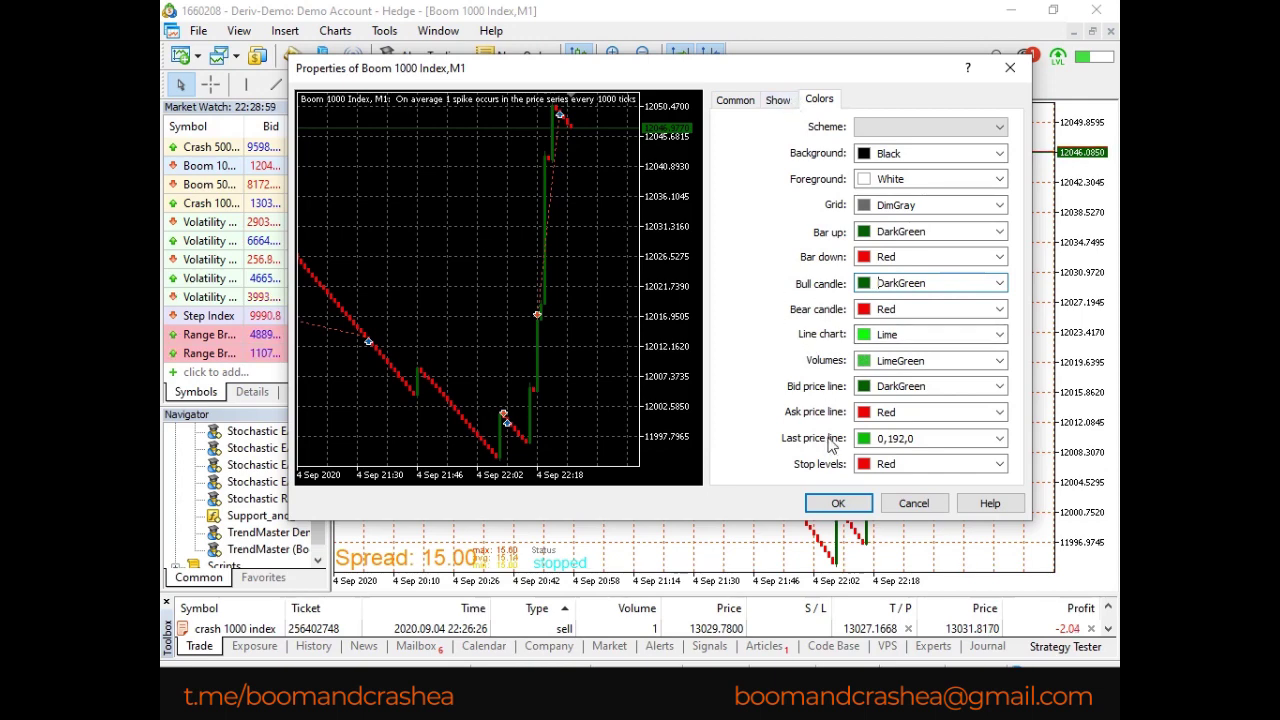
click(837, 504)
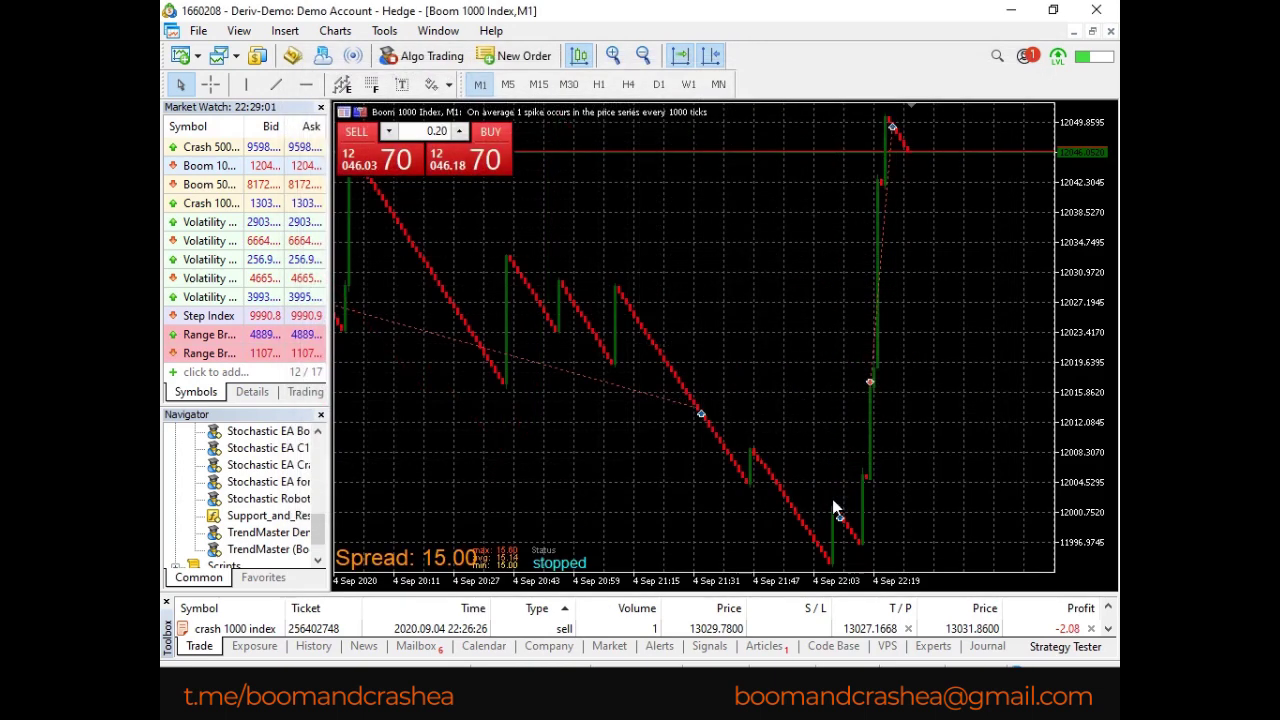
Save the Boom 1000 Index chart's current settings as a template named tggt.
right_click(730, 354)
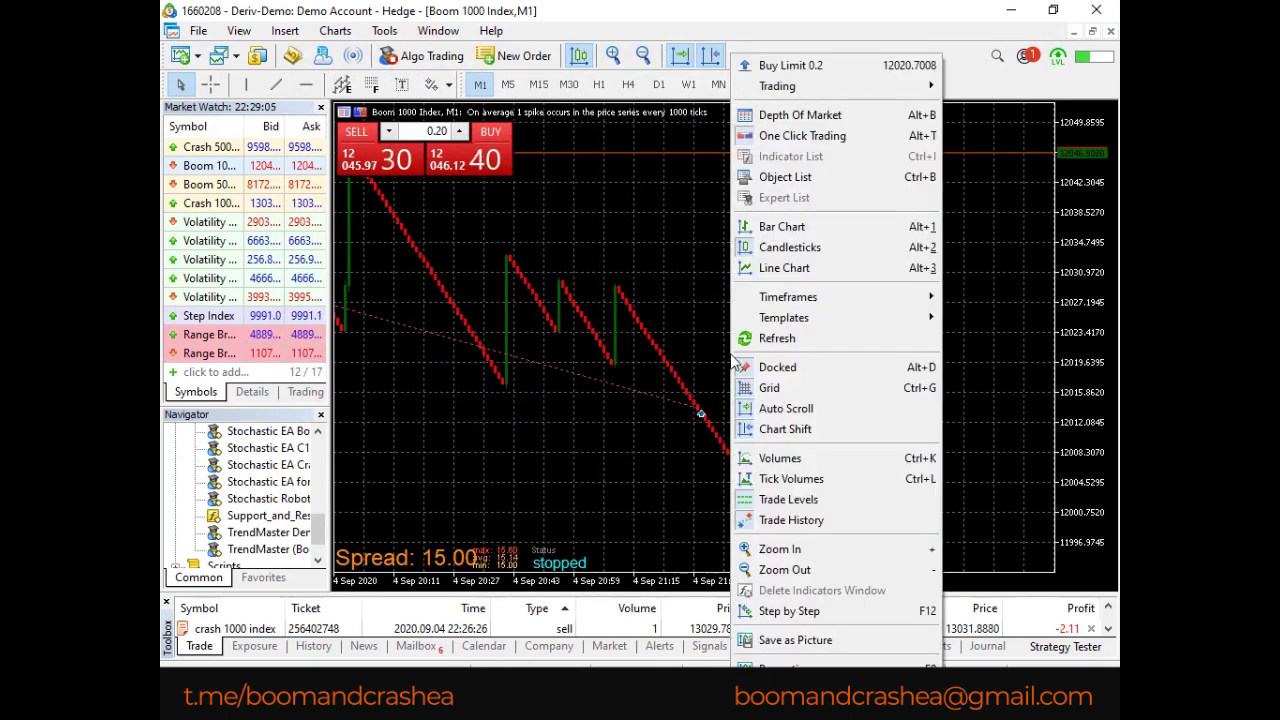
mouse_move(836, 316)
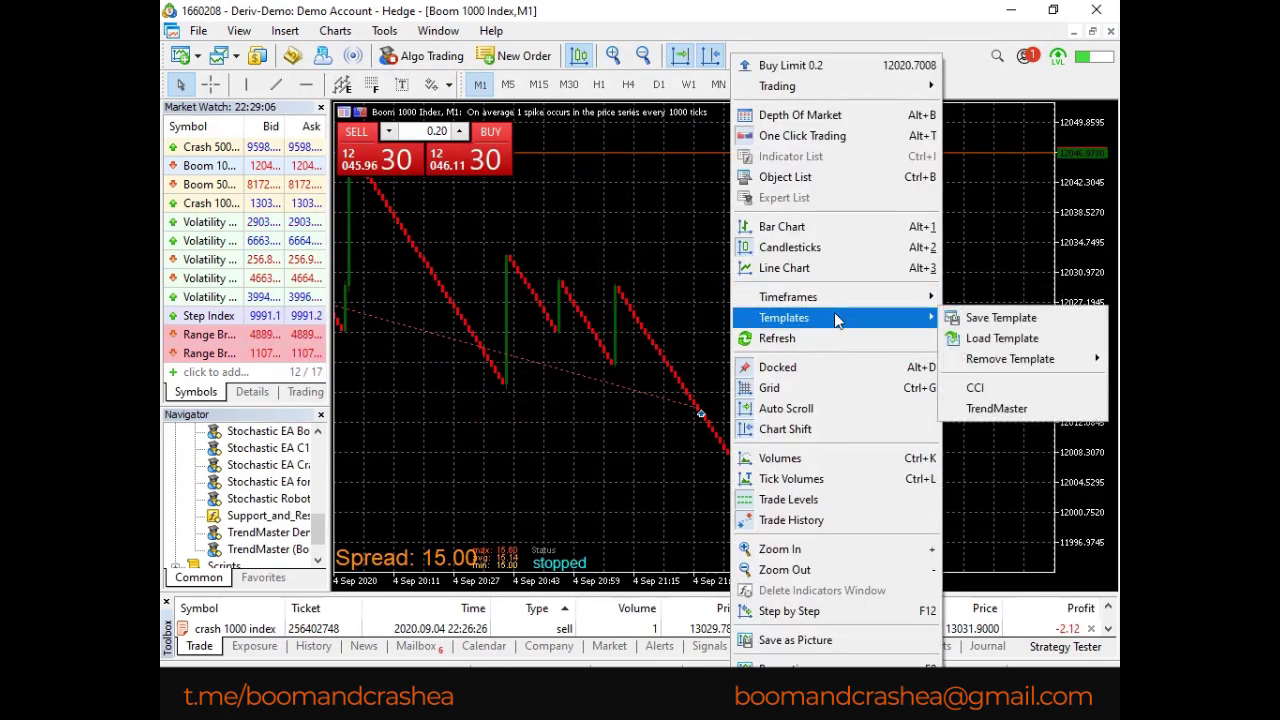
click(973, 318)
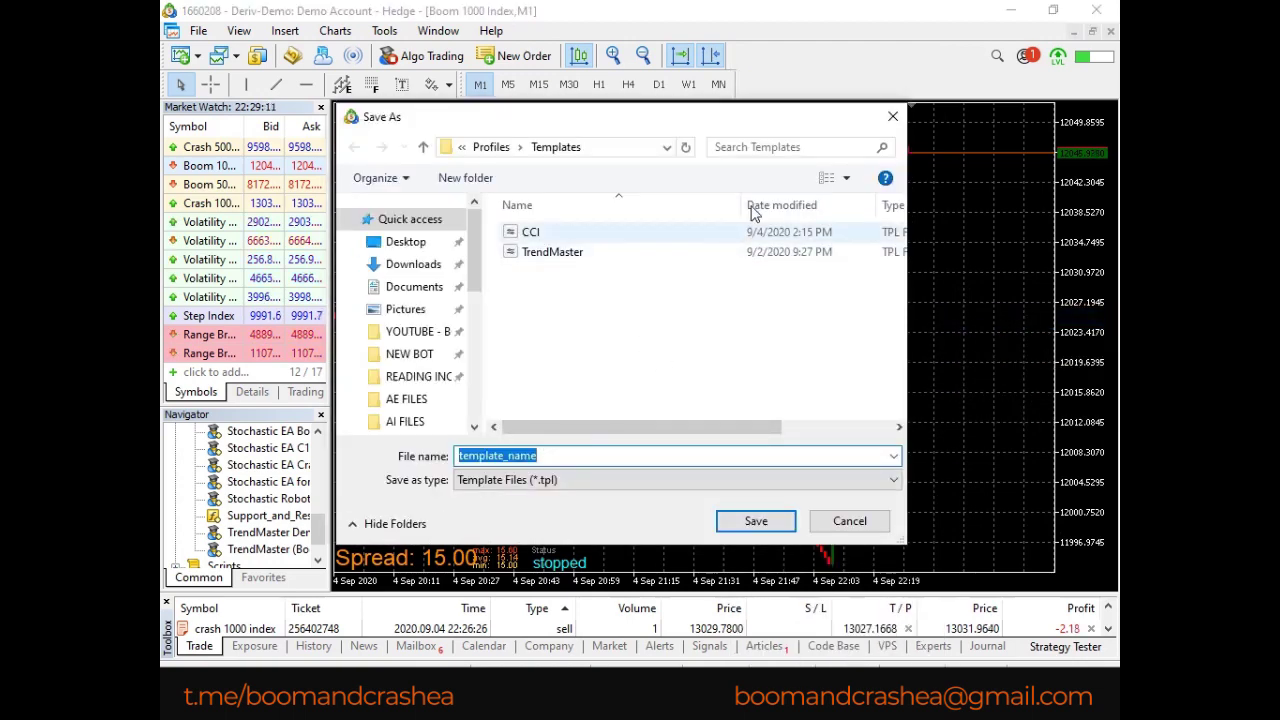
text(tggt)
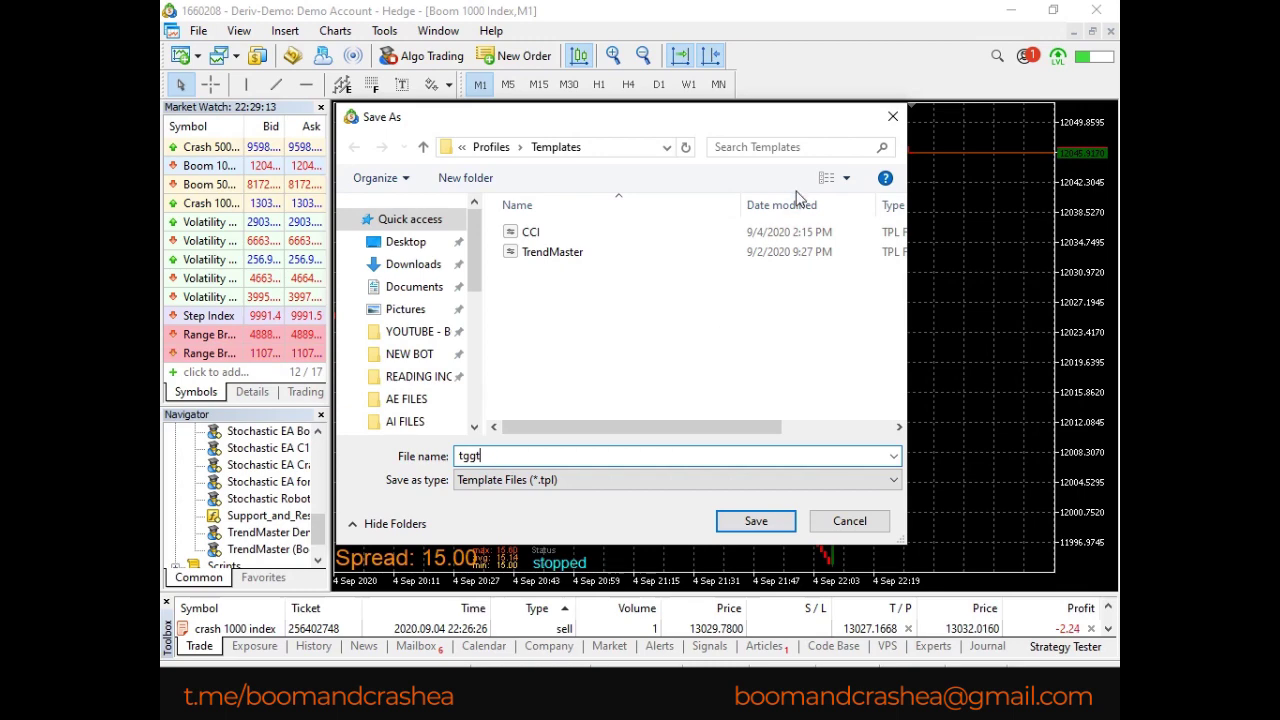
key(Return)
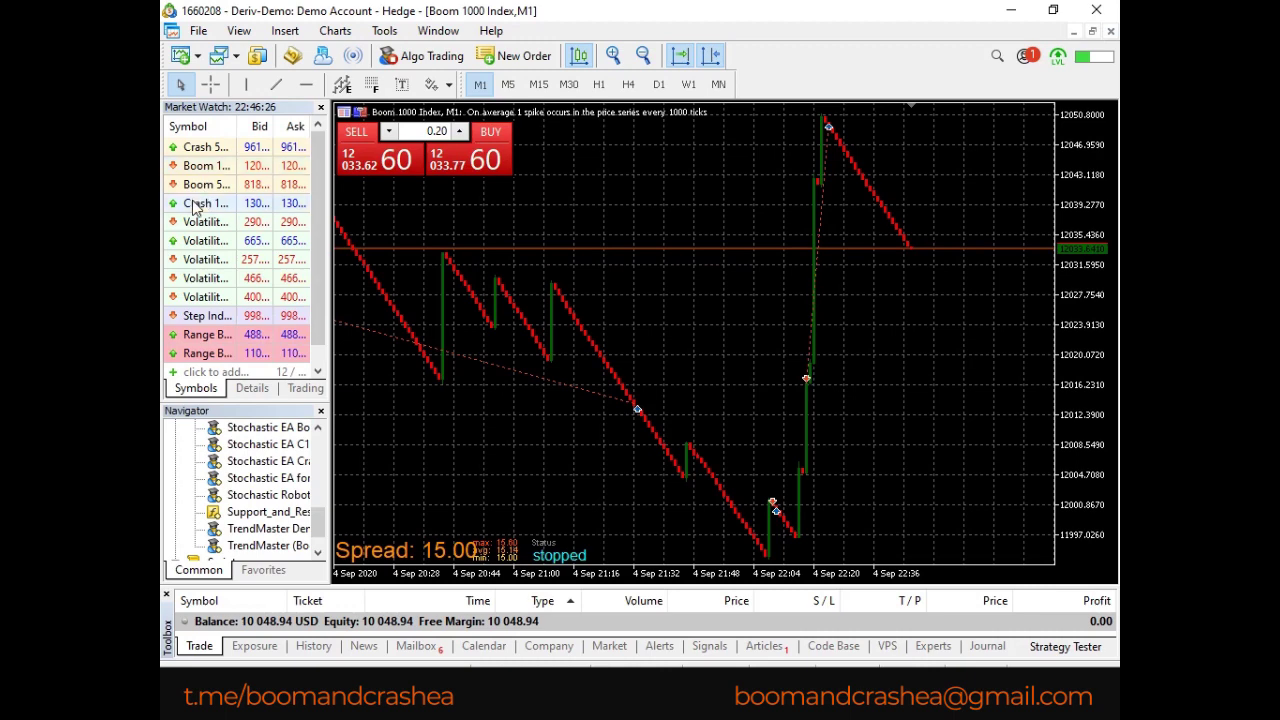
Load the Crash 1000 Index from the symbol list onto the chart.
scroll(196, 207, down, 1)
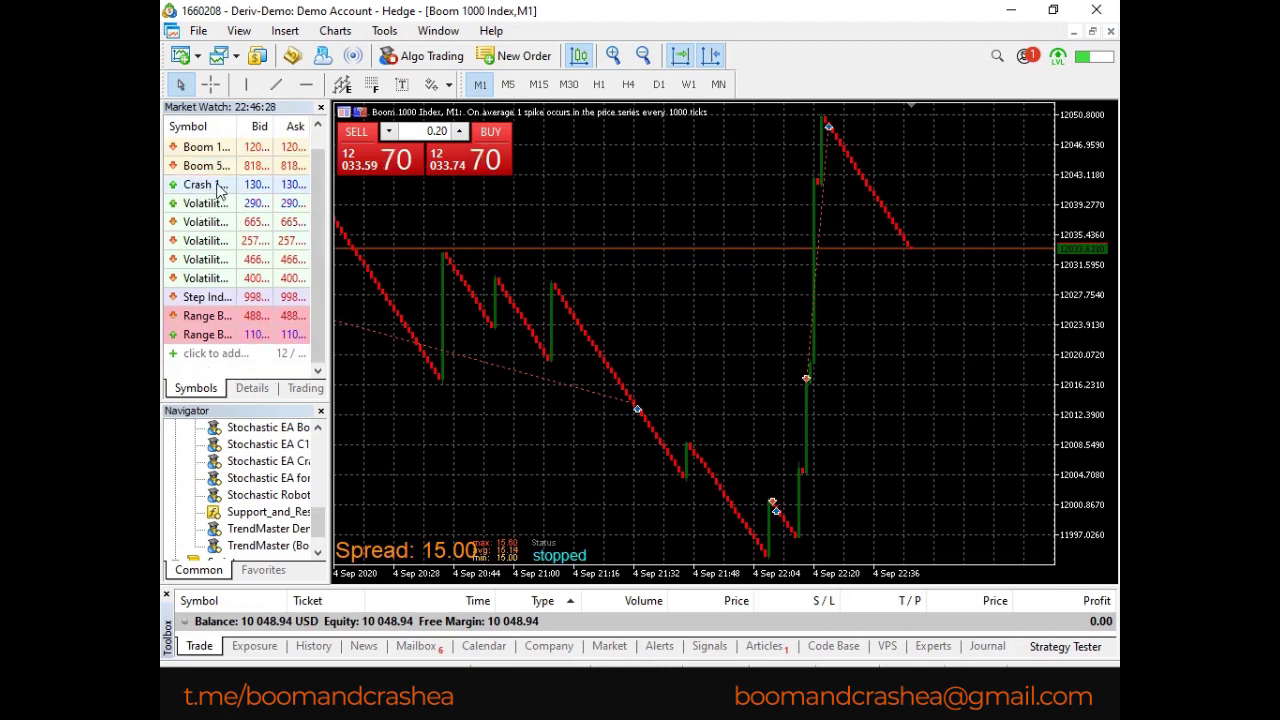
drag(219, 190, 512, 300)
scroll(324, 160, up, 1)
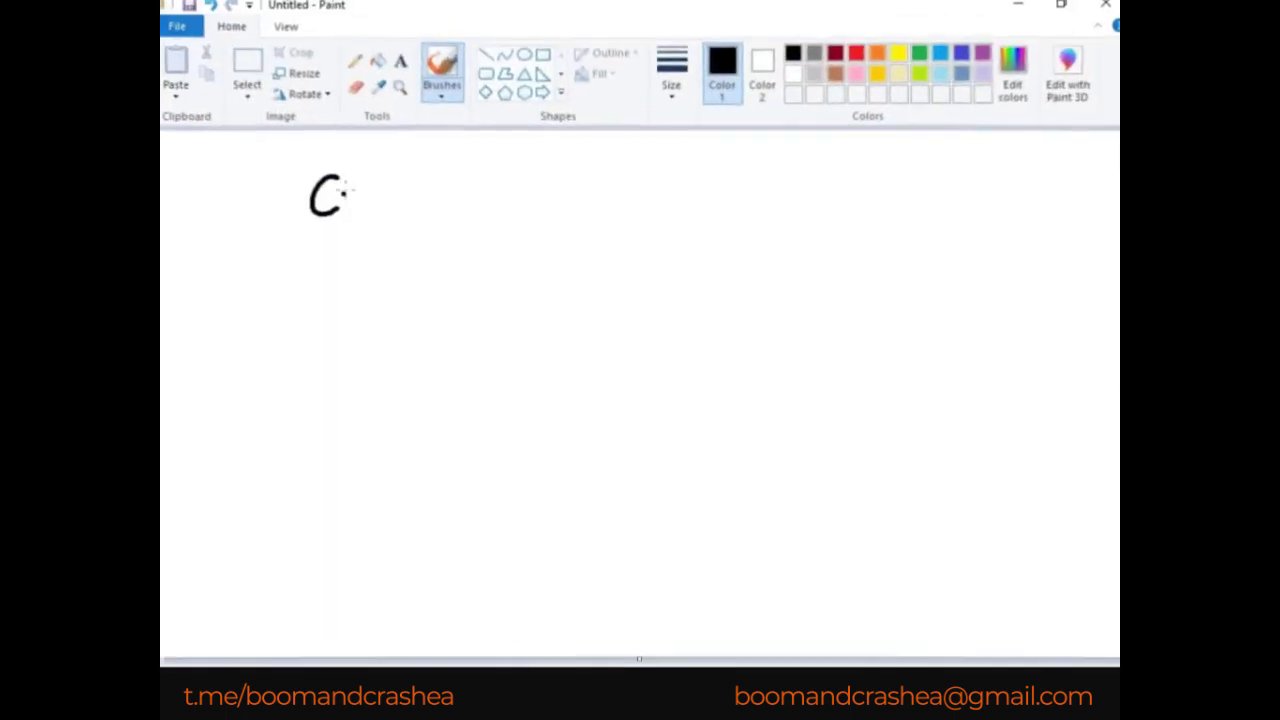
Switch to Paint, handwrite the heading C1000 with the black brush in the upper part of the canvas, and underline it.
drag(348, 175, 345, 210)
mouse_move(376, 178)
mouse_down()
mouse_move(368, 195)
mouse_move(375, 179)
mouse_up()
drag(402, 175, 430, 171)
drag(348, 240, 418, 228)
Handwrite the lot size note "0.20 – lot" below the C1000 heading.
mouse_move(247, 290)
mouse_down()
mouse_move(273, 316)
mouse_move(300, 295)
mouse_move(324, 320)
mouse_up()
mouse_move(340, 290)
mouse_down()
mouse_move(322, 306)
mouse_move(340, 291)
mouse_up()
mouse_move(368, 305)
mouse_down()
mouse_move(397, 303)
mouse_move(412, 320)
mouse_up()
mouse_move(440, 292)
mouse_down()
mouse_move(425, 310)
mouse_move(440, 292)
mouse_up()
drag(453, 276, 466, 312)
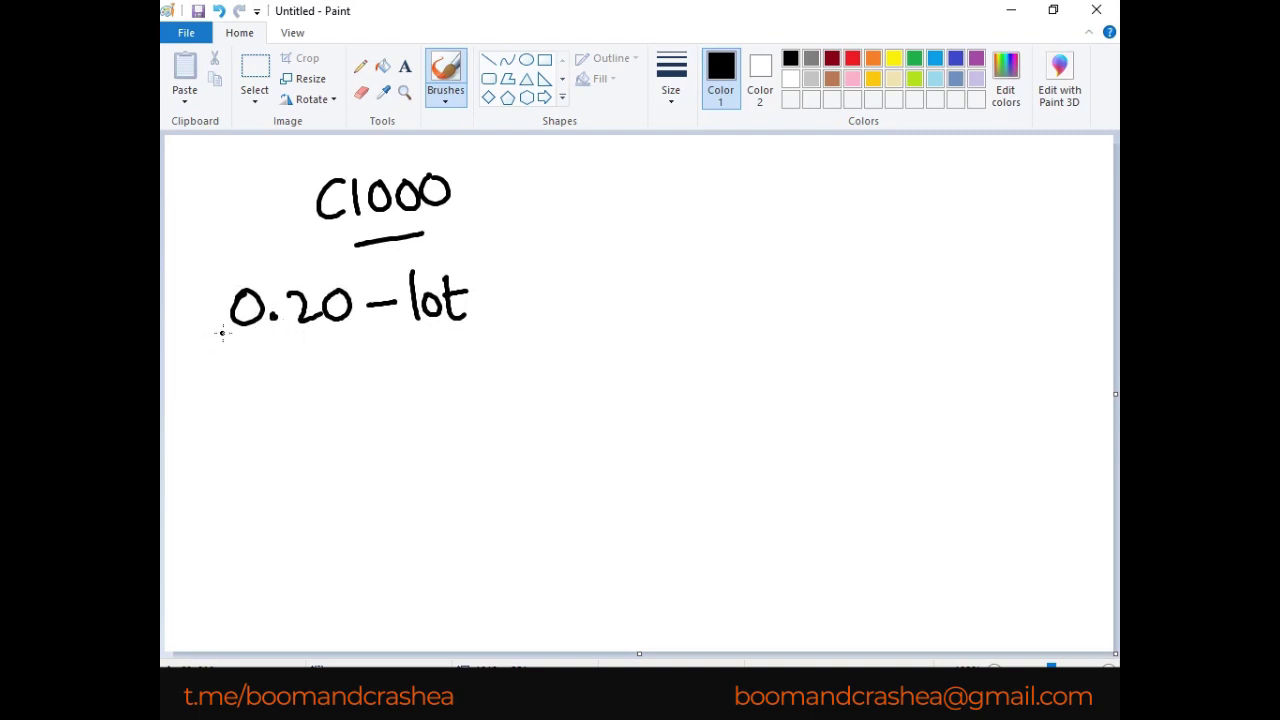
Draw a curved arrow down from the lot size note and handwrite $0.20 beside its tip.
mouse_move(232, 334)
mouse_down()
mouse_move(212, 384)
mouse_move(232, 380)
mouse_up()
drag(280, 364, 258, 394)
drag(274, 352, 276, 412)
mouse_move(304, 370)
mouse_down()
mouse_move(372, 396)
mouse_move(390, 368)
mouse_up()
click(334, 393)
Handwrite the example "eg. 5000 to 5001" below the $0.20 note in the C1000 column.
drag(245, 478, 256, 490)
drag(282, 468, 250, 512)
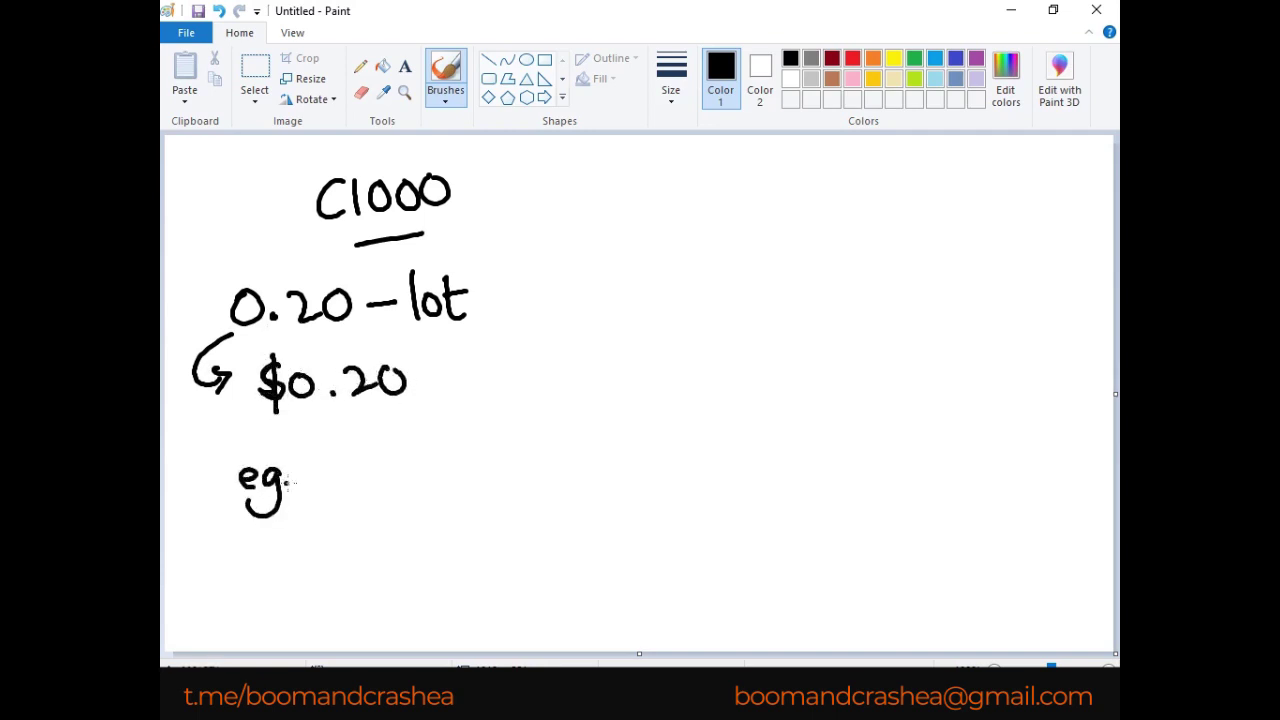
click(289, 482)
mouse_move(326, 462)
mouse_down()
mouse_move(329, 492)
mouse_move(324, 460)
mouse_up()
drag(360, 462, 362, 460)
drag(402, 456, 404, 456)
mouse_move(450, 452)
mouse_down()
mouse_move(452, 484)
mouse_move(472, 465)
mouse_up()
mouse_move(472, 462)
mouse_down()
mouse_move(515, 485)
mouse_move(540, 446)
mouse_up()
drag(552, 446, 578, 450)
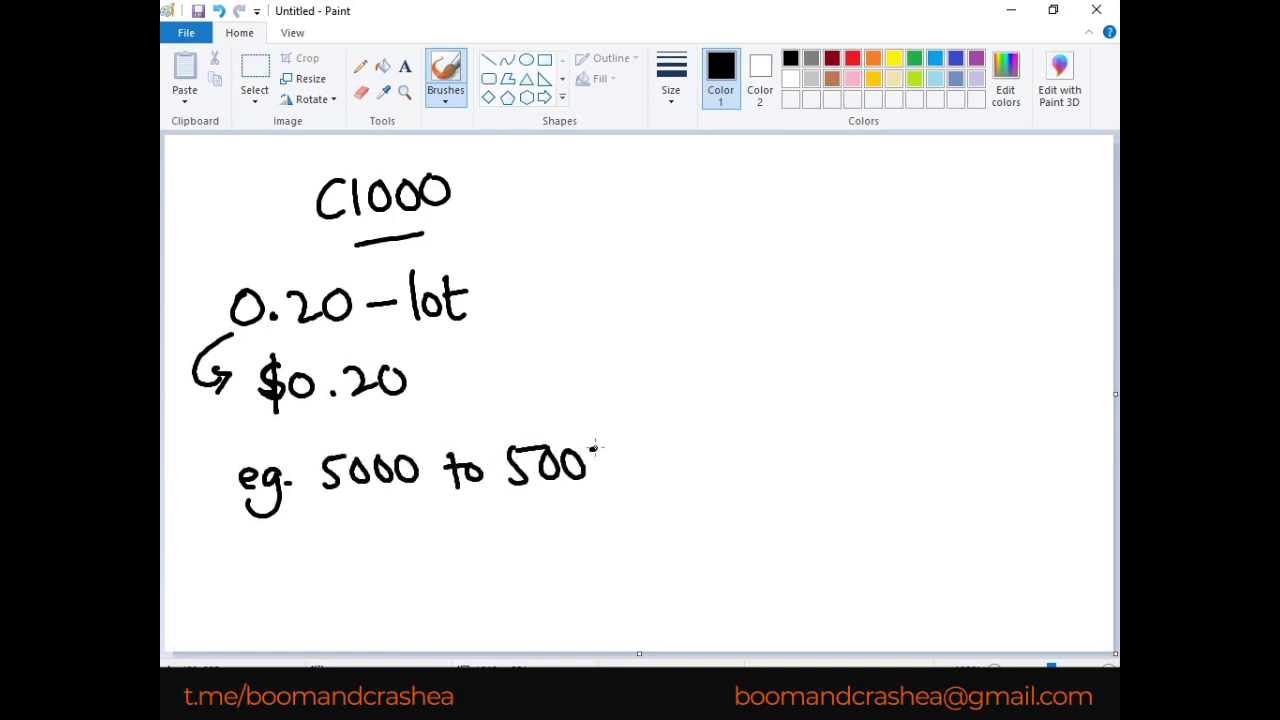
Handwrite the heading C500 at the same height as the C1000 heading, in the blank half of the canvas, and underline it.
drag(840, 170, 852, 200)
mouse_move(856, 168)
mouse_down()
mouse_move(862, 206)
mouse_move(888, 170)
mouse_up()
drag(915, 172, 835, 222)
Handwrite "$0.20 w. 0.2 lot" below the C500 heading.
mouse_move(776, 264)
mouse_down()
mouse_move(752, 291)
mouse_move(765, 298)
mouse_move(794, 270)
mouse_up()
drag(812, 292, 850, 297)
drag(855, 268, 860, 268)
mouse_move(900, 282)
mouse_down()
mouse_move(920, 296)
mouse_move(962, 276)
mouse_move(1018, 298)
mouse_up()
click(941, 289)
click(988, 290)
mouse_move(1044, 278)
mouse_down()
mouse_move(1036, 292)
mouse_move(1048, 282)
mouse_up()
drag(1060, 262, 1062, 298)
Handwrite the price example "5000 to 5001" below the lot note in the C500 column.
mouse_move(778, 362)
mouse_down()
mouse_move(774, 394)
mouse_move(791, 360)
mouse_up()
mouse_move(804, 362)
mouse_down()
mouse_move(848, 362)
mouse_move(898, 392)
mouse_move(906, 368)
mouse_up()
drag(922, 370, 924, 372)
drag(966, 350, 960, 390)
drag(958, 356, 996, 360)
drag(1016, 358, 1036, 396)
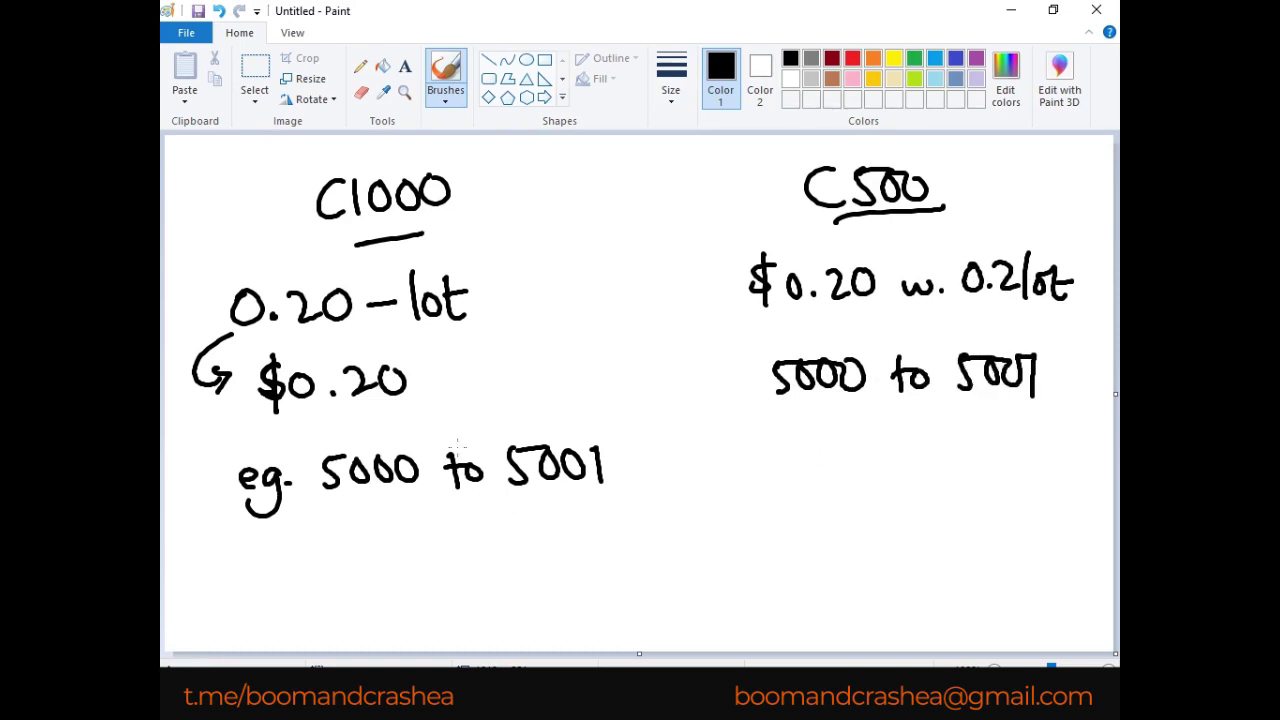
Circle both headings and handwrite "longer" beside C1000 and "shorter" beside C500.
mouse_move(364, 151)
mouse_down()
mouse_move(297, 190)
mouse_move(384, 154)
mouse_up()
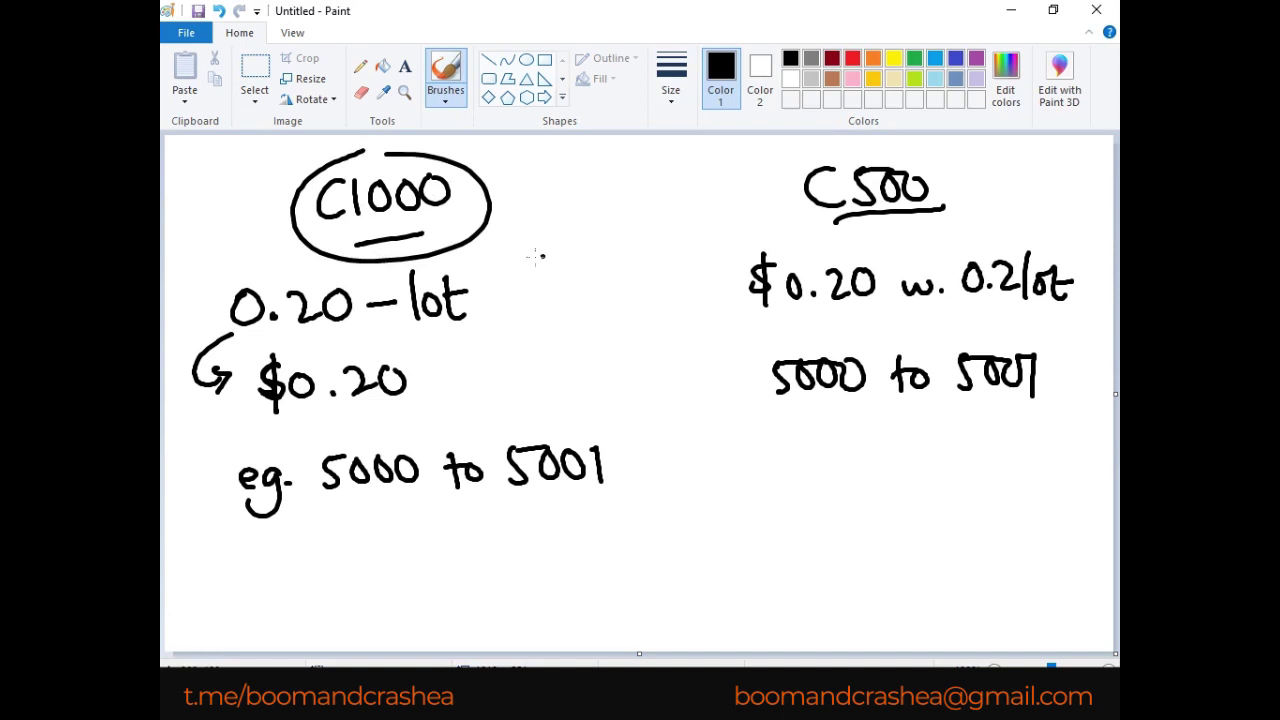
drag(802, 150, 815, 142)
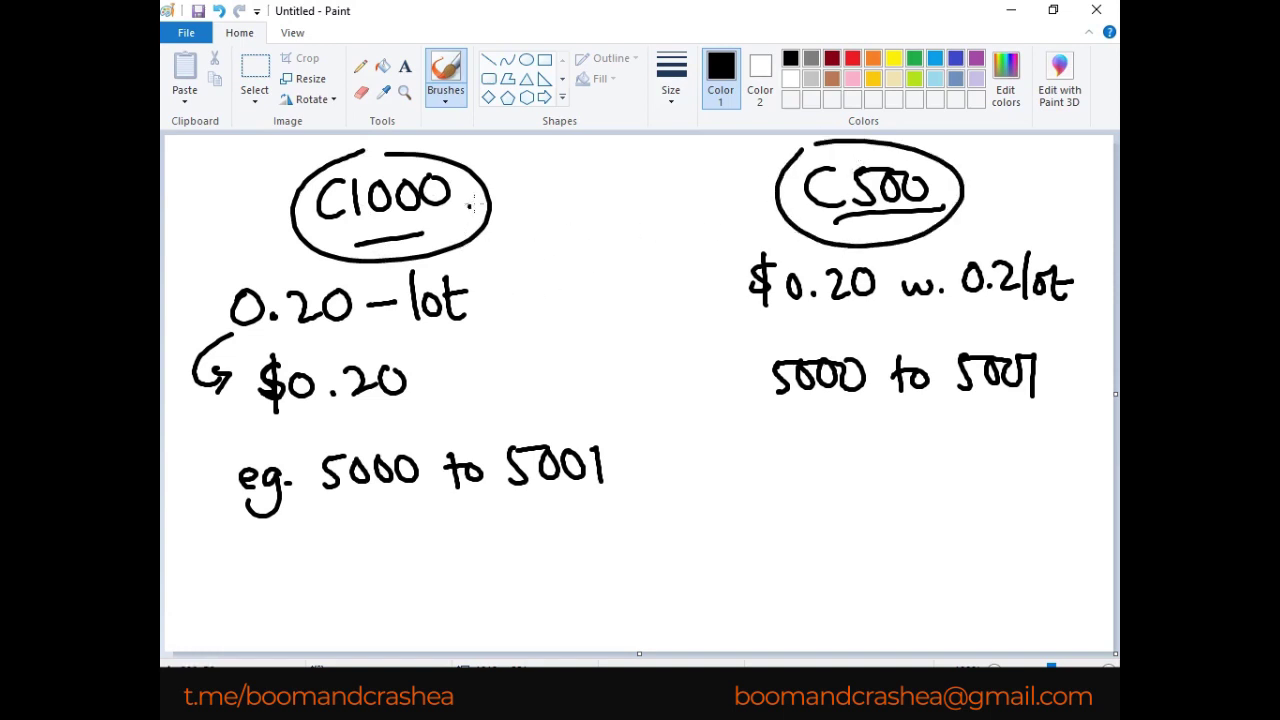
drag(493, 172, 496, 238)
mouse_move(516, 195)
mouse_down()
mouse_move(545, 212)
mouse_move(540, 236)
mouse_move(610, 188)
mouse_up()
drag(978, 182, 963, 207)
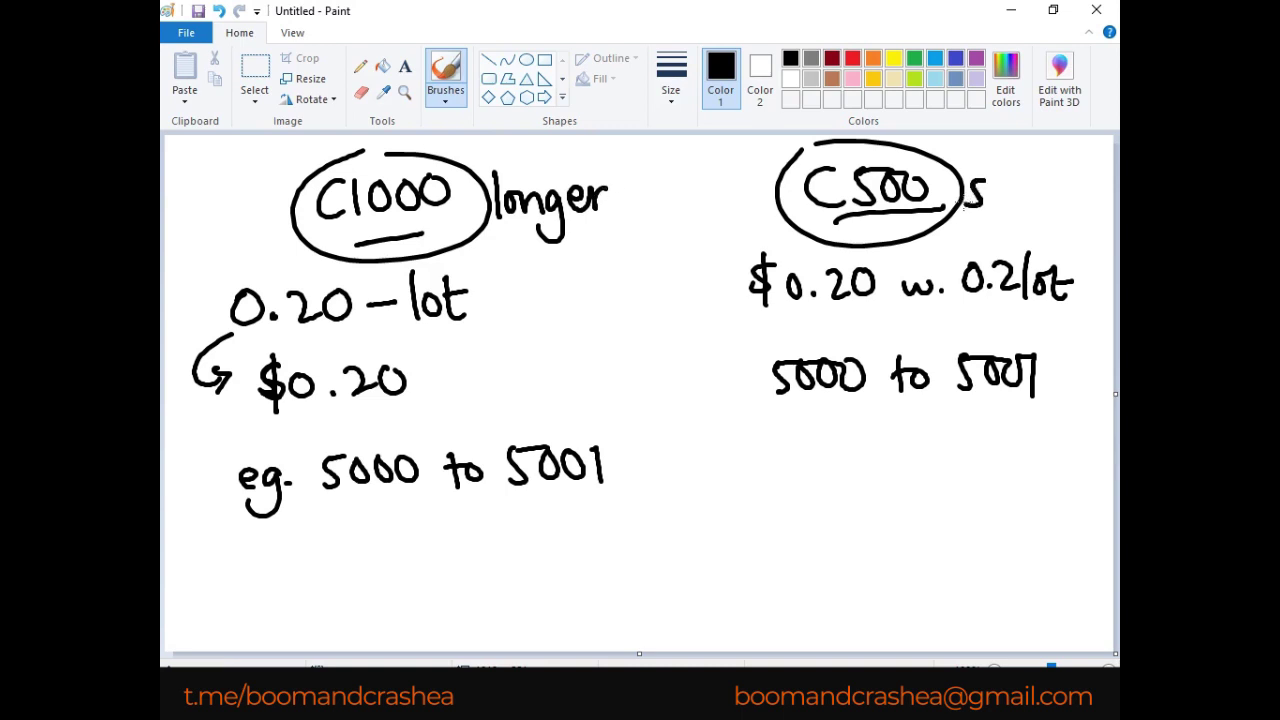
mouse_move(989, 158)
mouse_down()
mouse_move(1005, 204)
mouse_move(1022, 182)
mouse_move(1050, 207)
mouse_up()
mouse_move(1036, 181)
mouse_down()
mouse_move(1064, 179)
mouse_move(1082, 204)
mouse_move(1097, 184)
mouse_up()
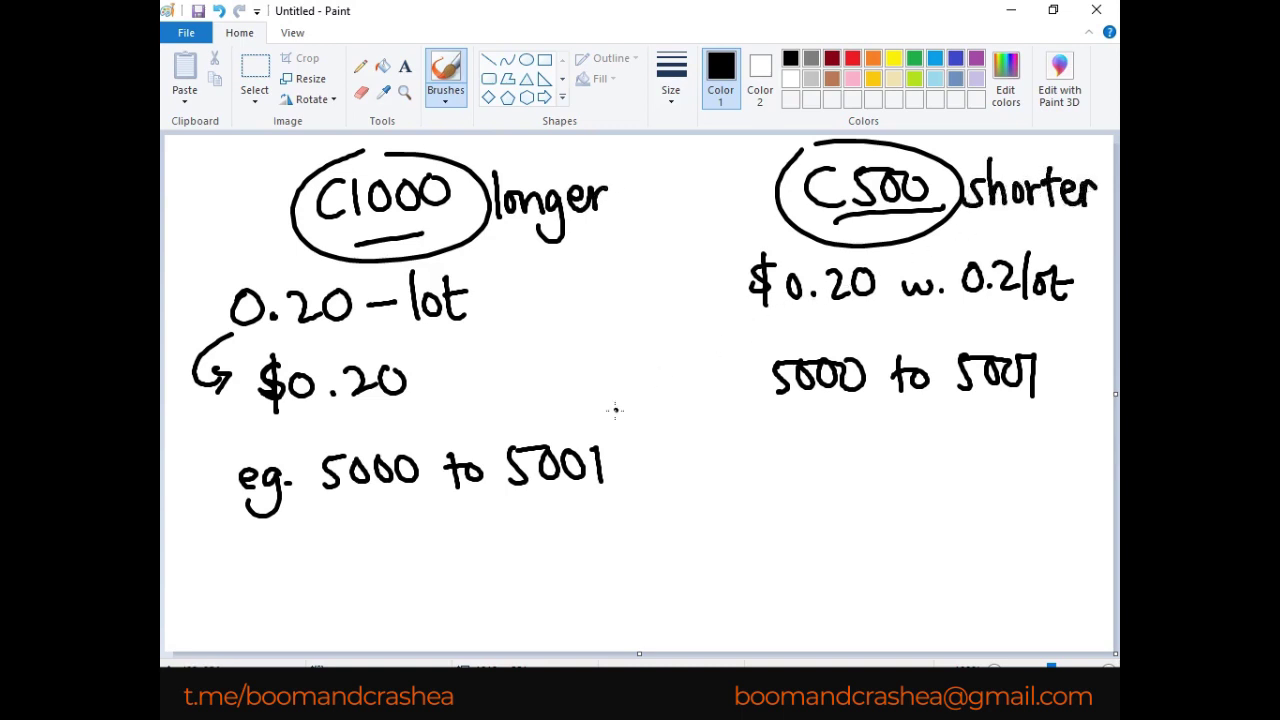
Underline the 0.20 values in both columns, and handwrite and circle "greater losses" below the C500 price example.
drag(359, 408, 397, 404)
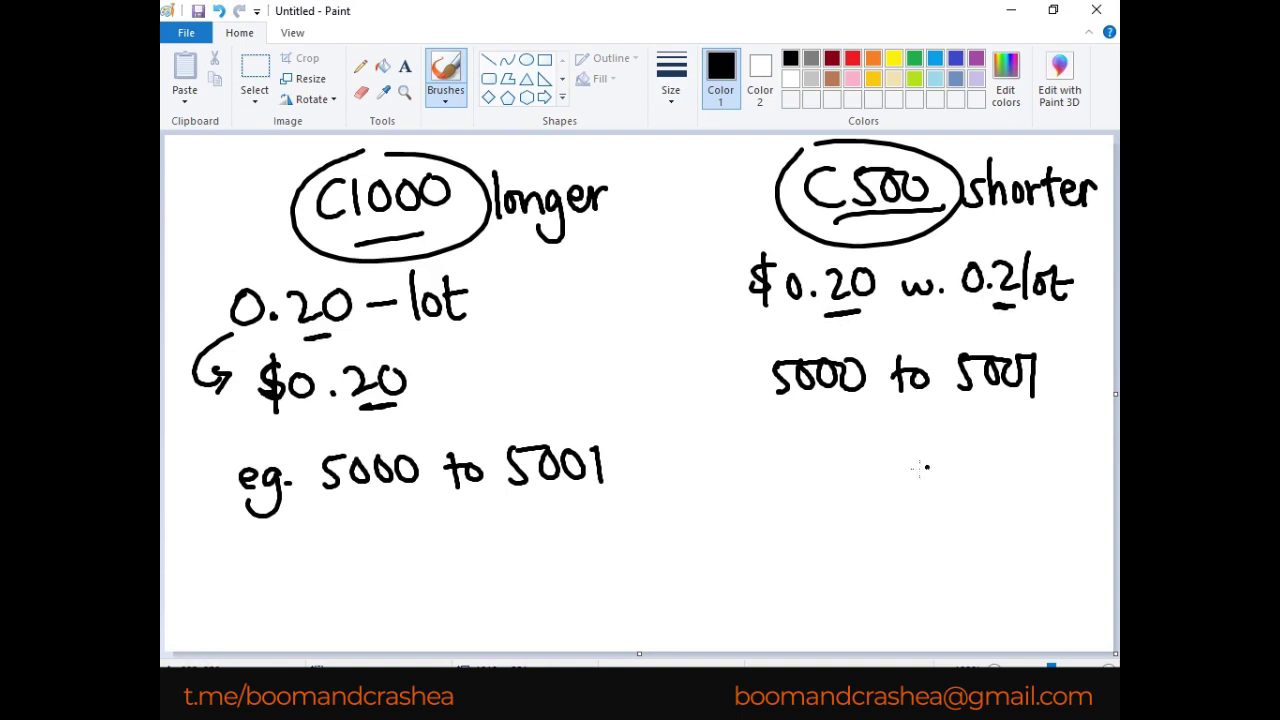
mouse_move(866, 444)
mouse_down()
mouse_move(938, 430)
mouse_move(950, 456)
mouse_up()
drag(934, 436, 957, 437)
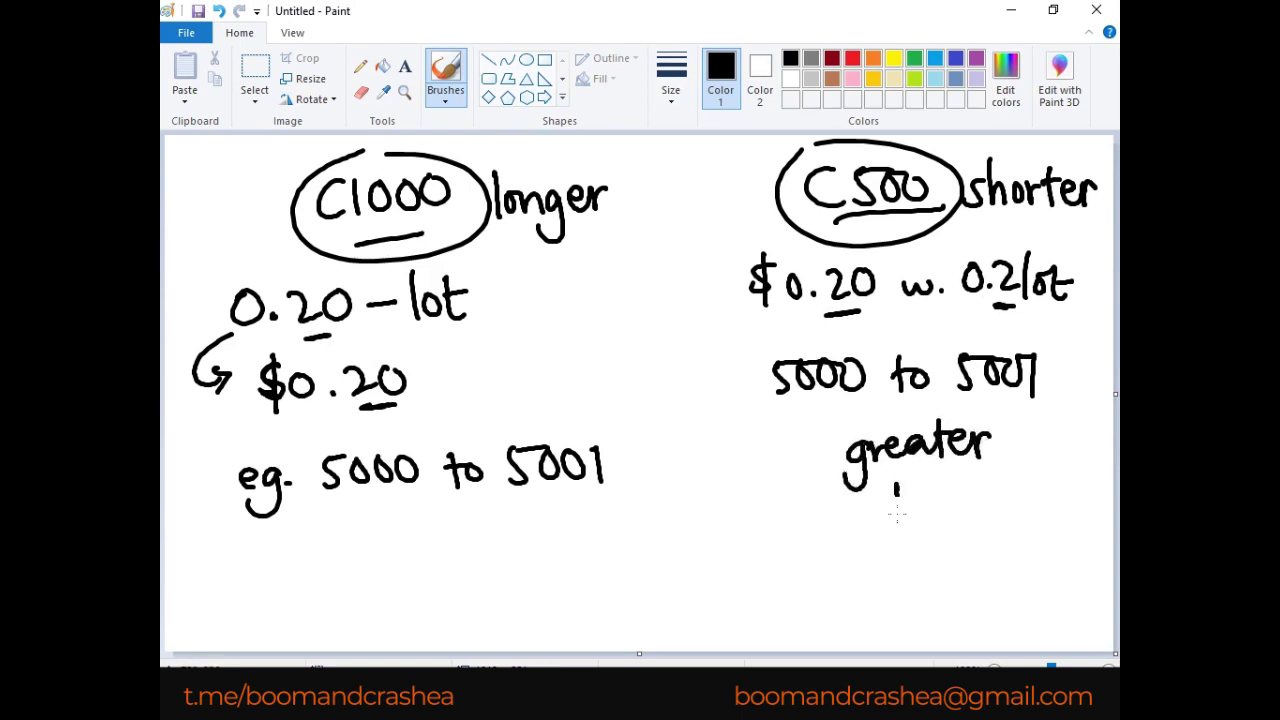
mouse_move(897, 514)
mouse_down()
mouse_move(927, 500)
mouse_move(933, 522)
mouse_move(1006, 512)
mouse_up()
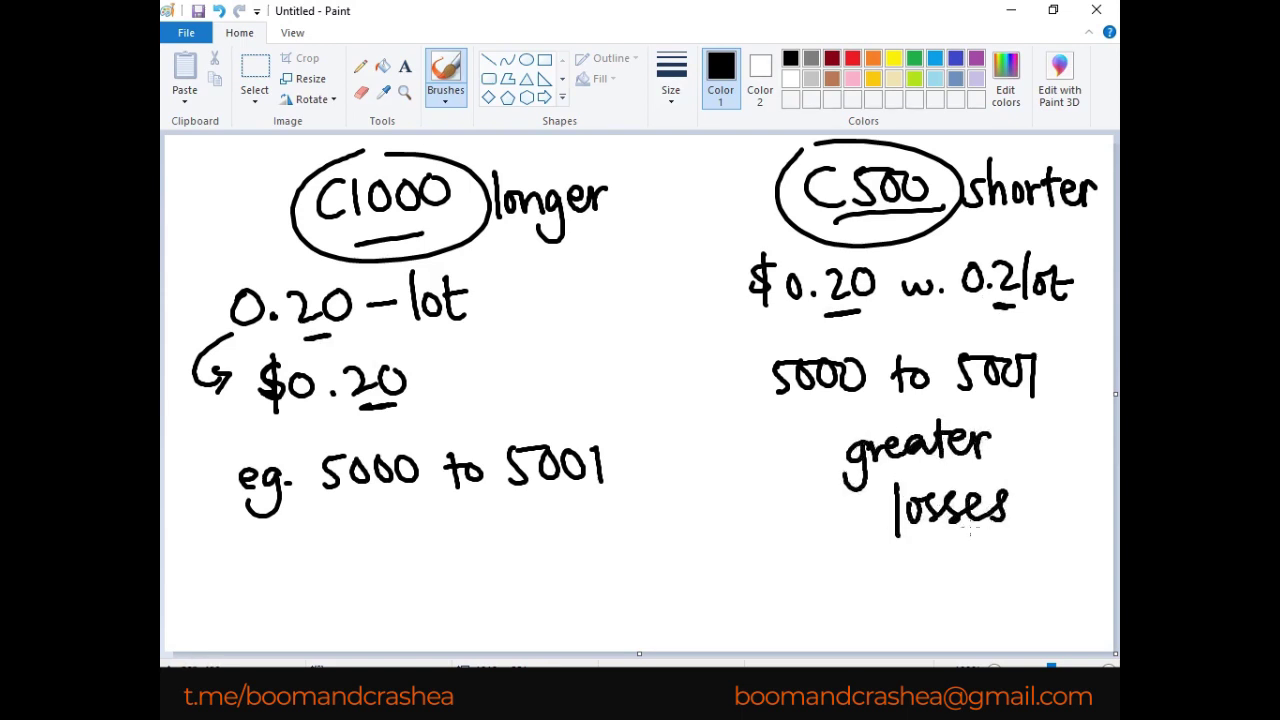
mouse_move(837, 433)
mouse_down()
mouse_move(902, 550)
mouse_move(1012, 452)
mouse_up()
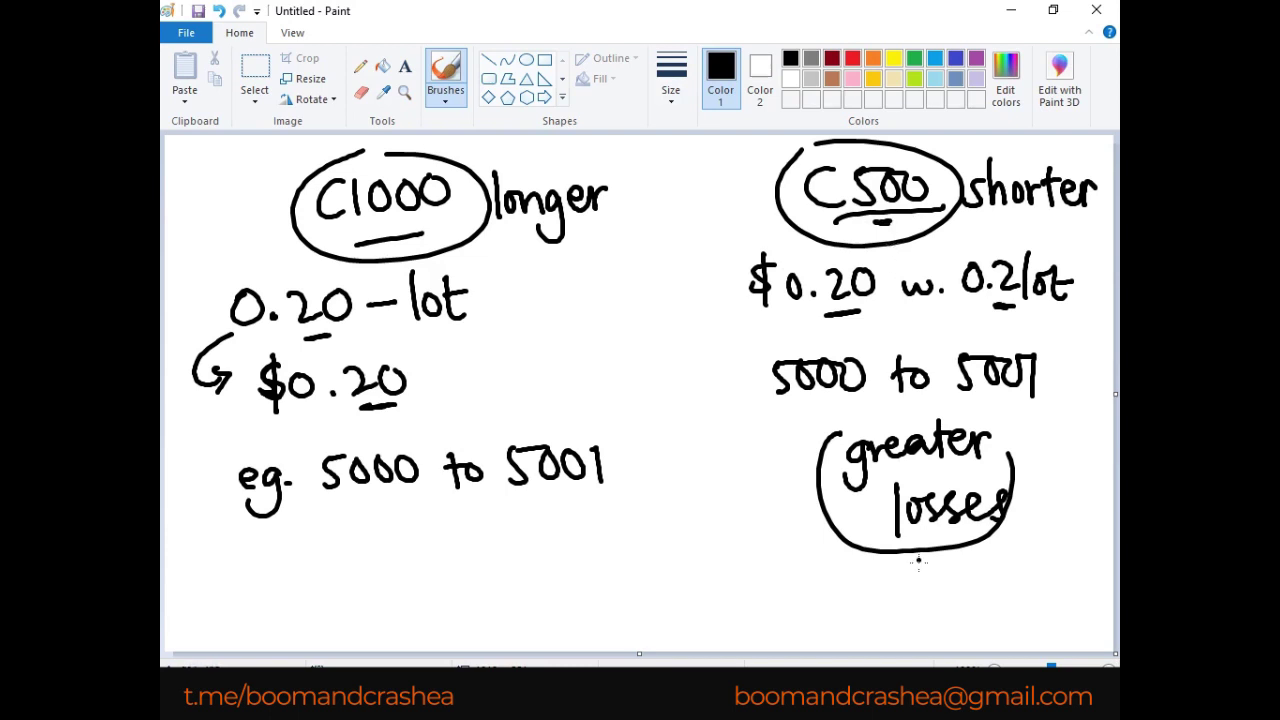
mouse_move(834, 582)
mouse_down()
mouse_move(814, 621)
mouse_move(855, 581)
mouse_move(898, 603)
mouse_move(909, 581)
mouse_move(907, 601)
mouse_move(1040, 565)
mouse_up()
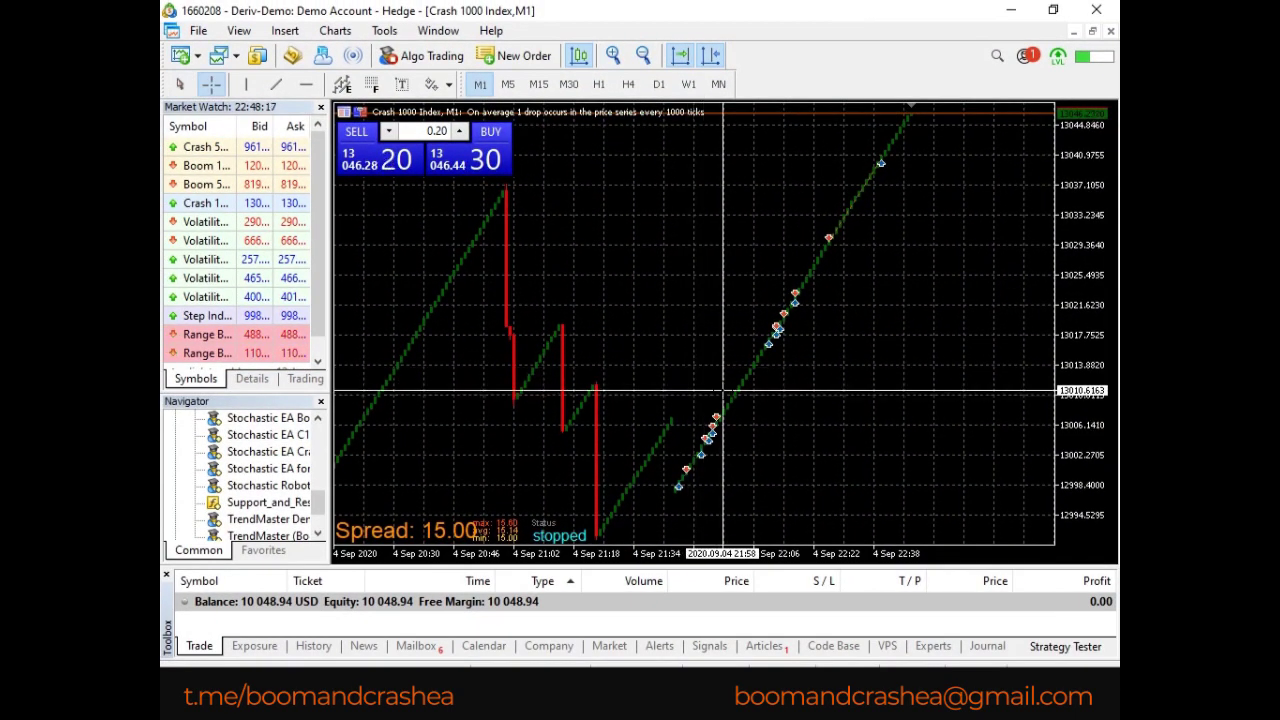
Switch to MetaTrader 5 and measure the recent rise on the Crash 1000 M1 chart with the crosshair, up to the latest candle.
drag(735, 395, 762, 263)
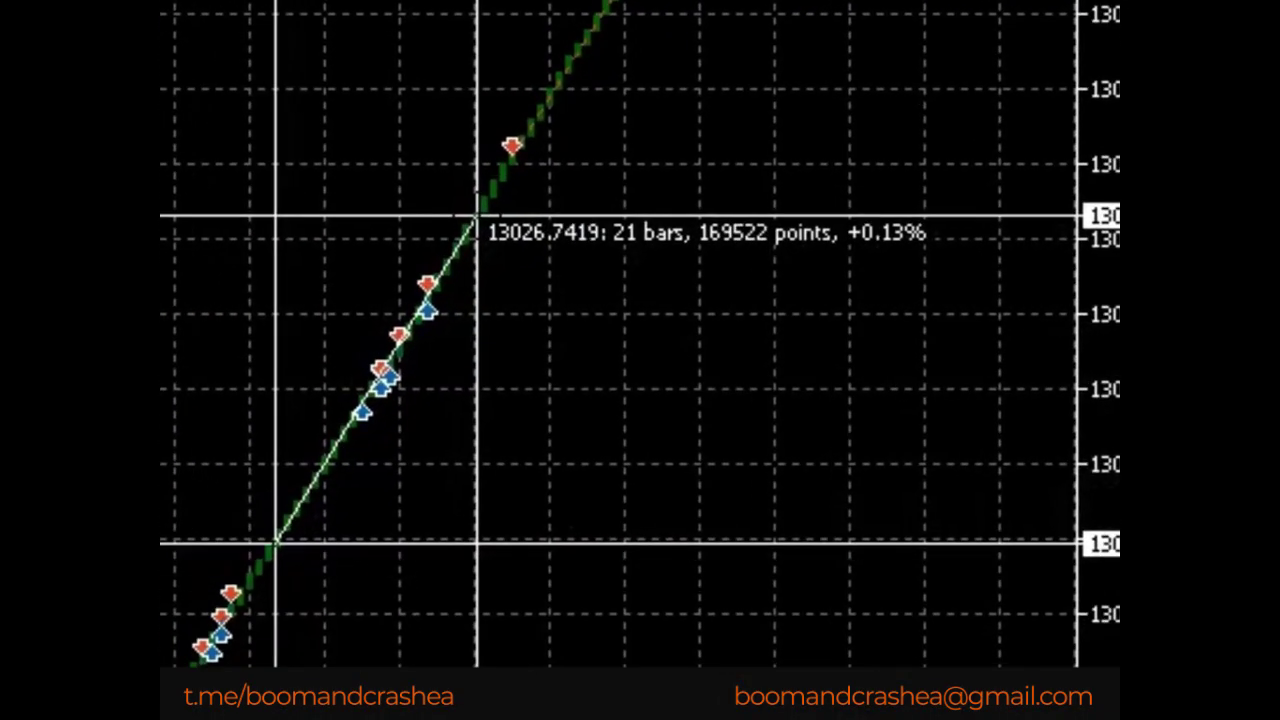
drag(476, 216, 476, 216)
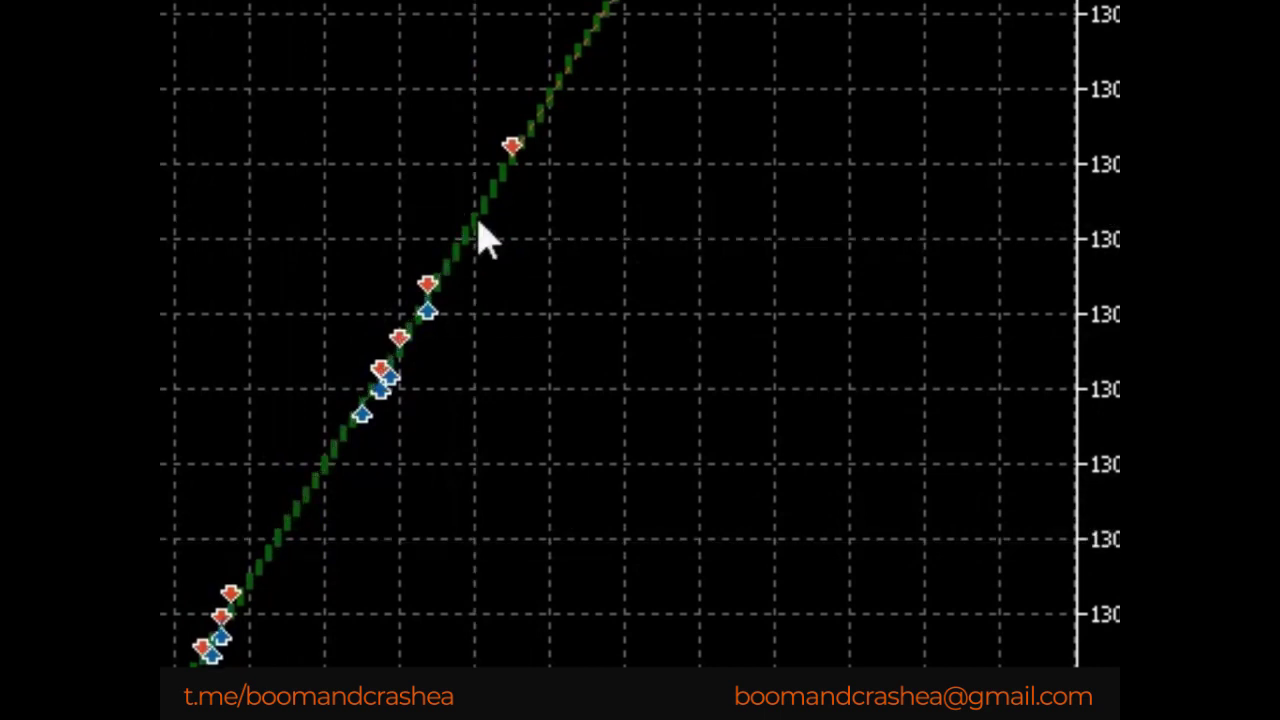
middle_click(272, 538)
drag(272, 538, 905, 116)
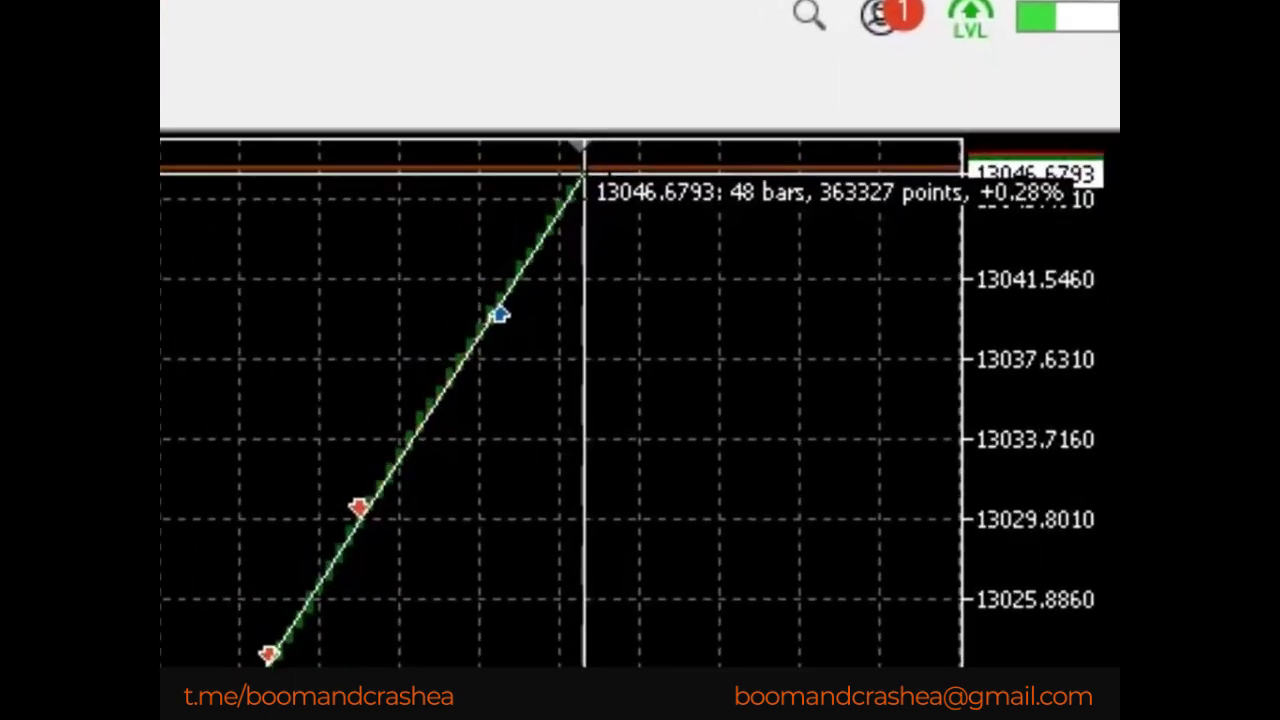
drag(584, 178, 541, 180)
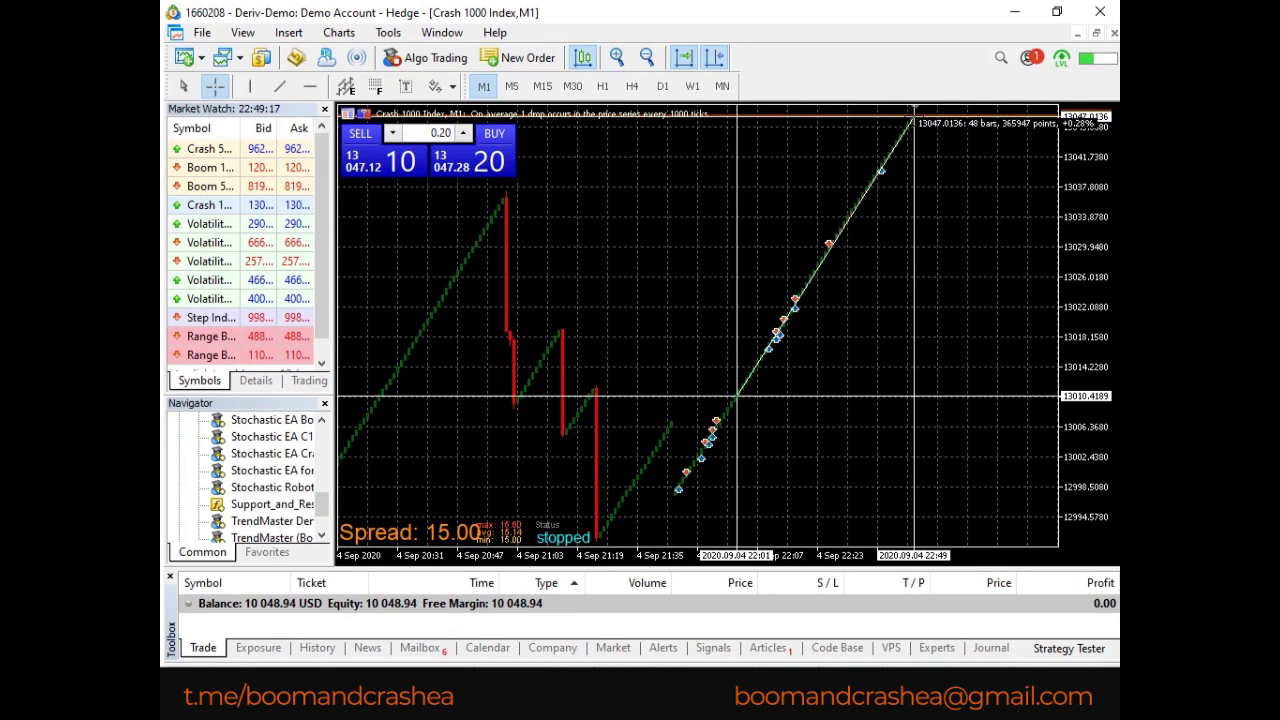
drag(913, 108, 913, 108)
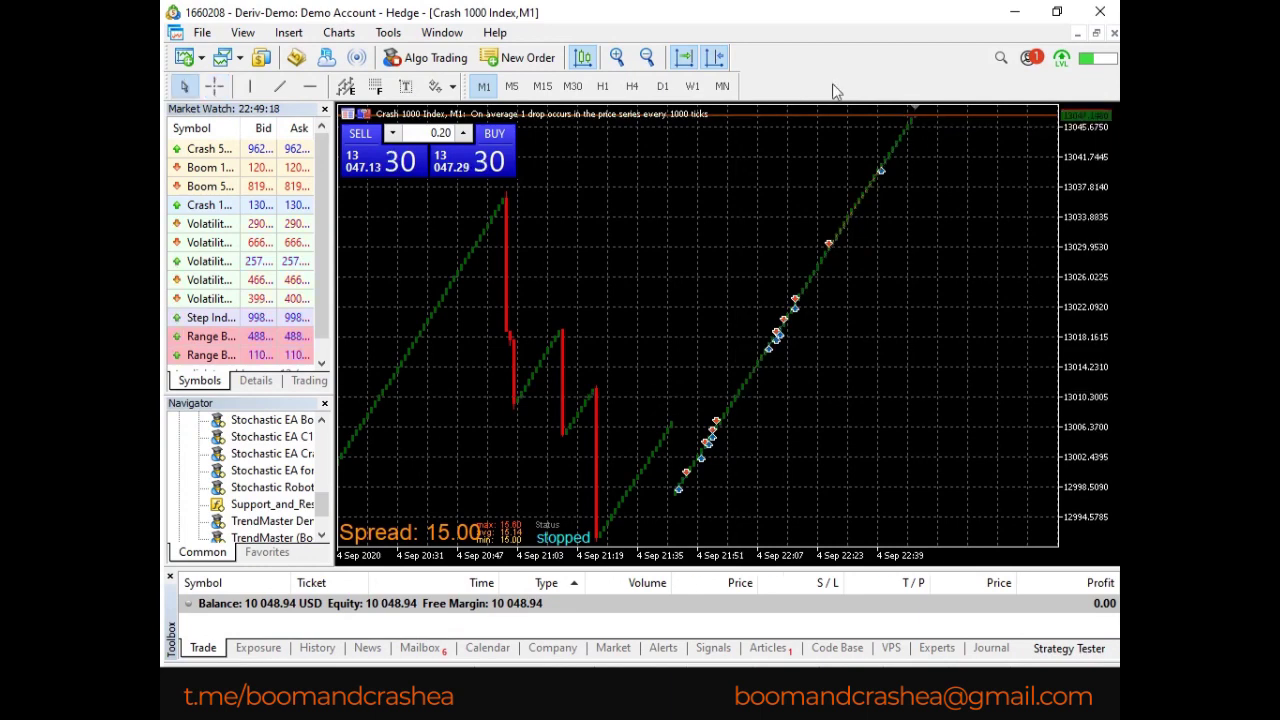
Compare the Crash 1000 chart on the M5, M15 and M30 timeframes, returning to M5 to measure a rise with the crosshair.
click(510, 87)
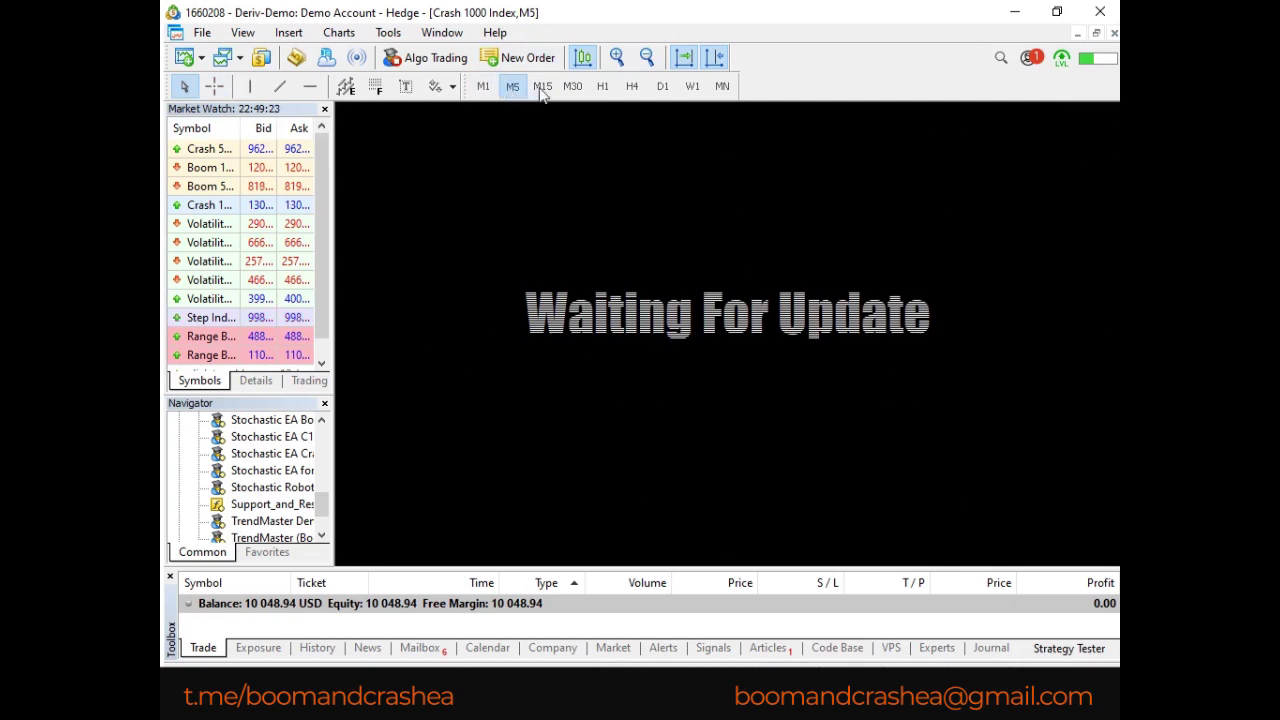
click(542, 87)
click(574, 87)
click(542, 87)
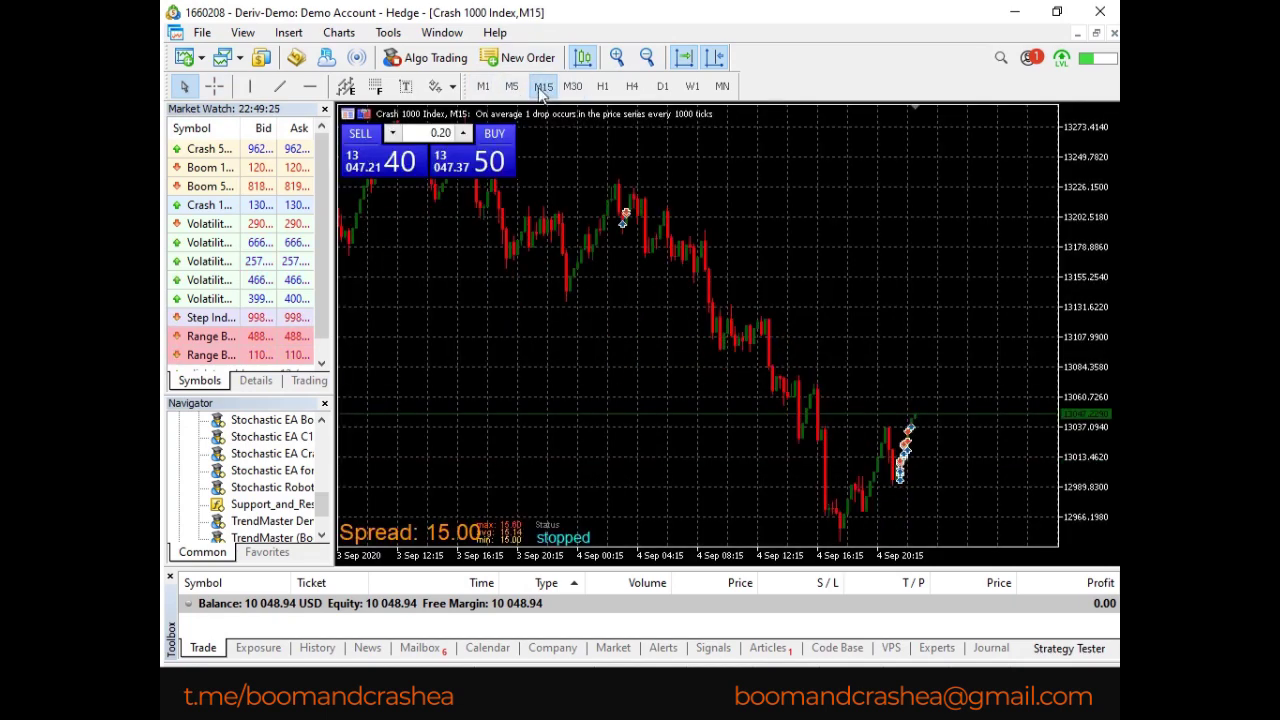
click(511, 87)
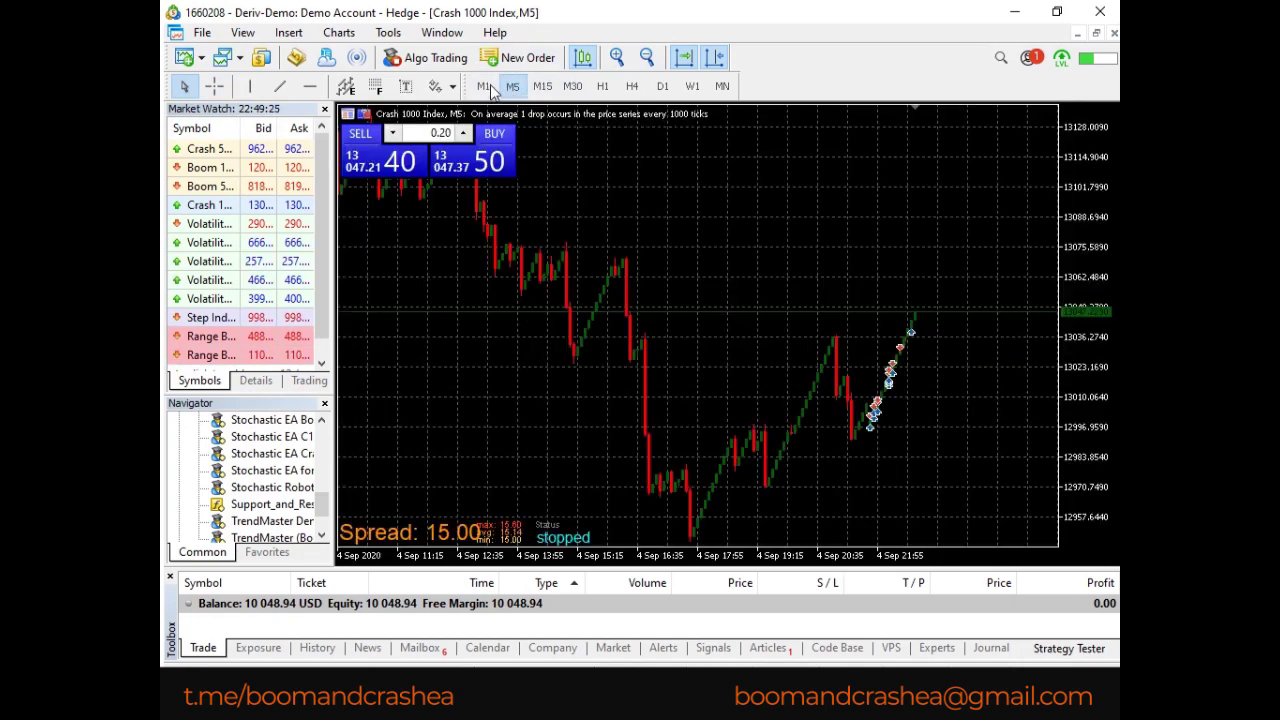
middle_click(576, 368)
drag(577, 350, 604, 281)
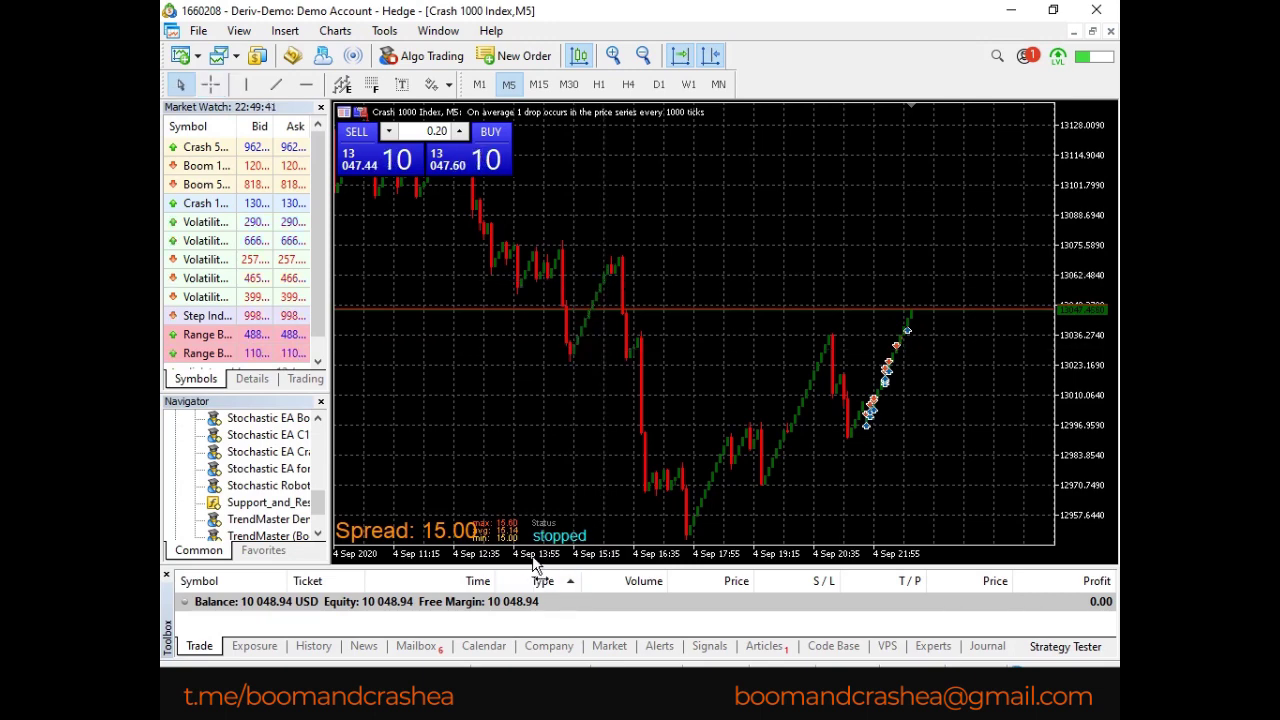
Enlarge the trade list area and examine the volume, profit and percentage change of past Boom and Crash trades in the account history.
drag(533, 567, 533, 530)
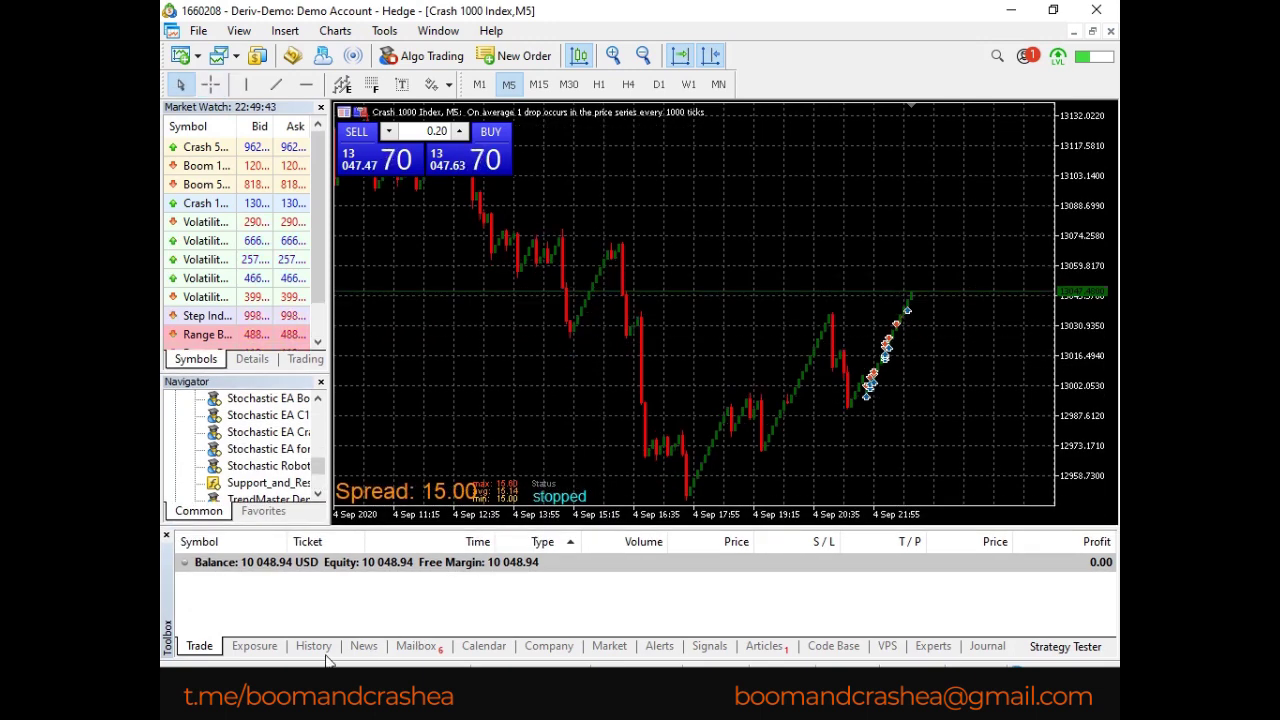
click(315, 646)
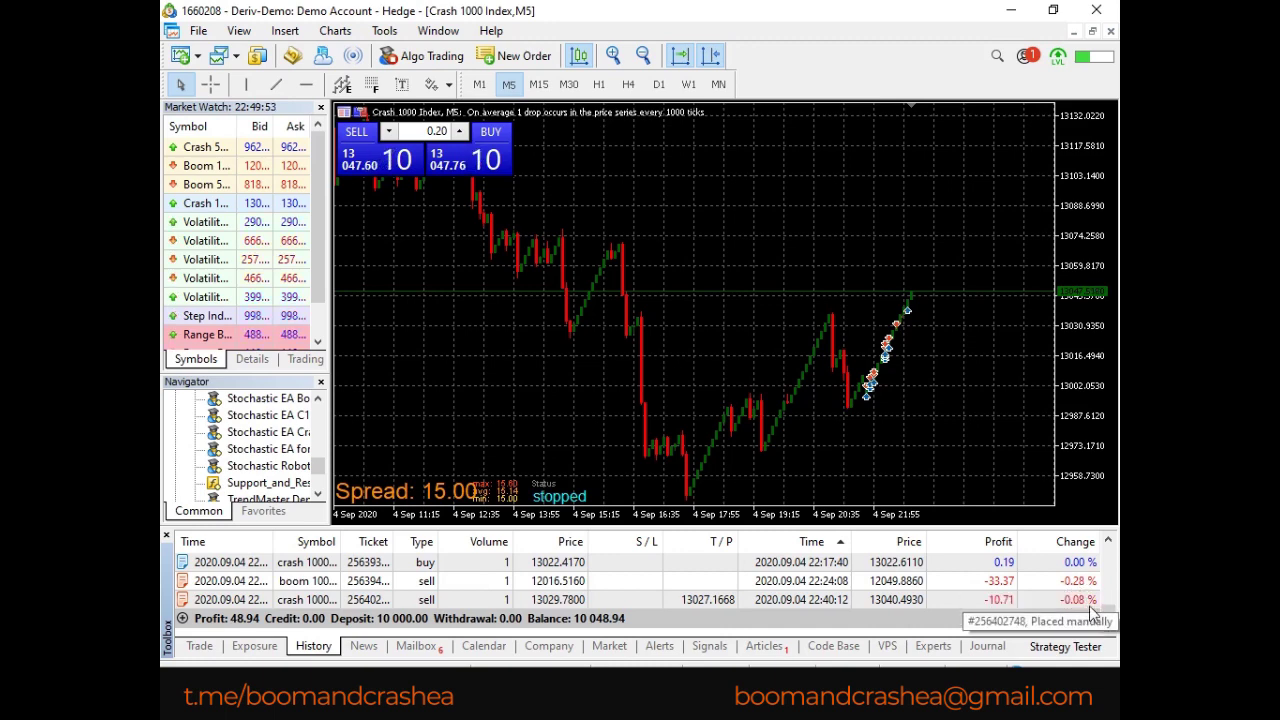
scroll(1108, 622, up, 3)
scroll(1108, 625, down, 3)
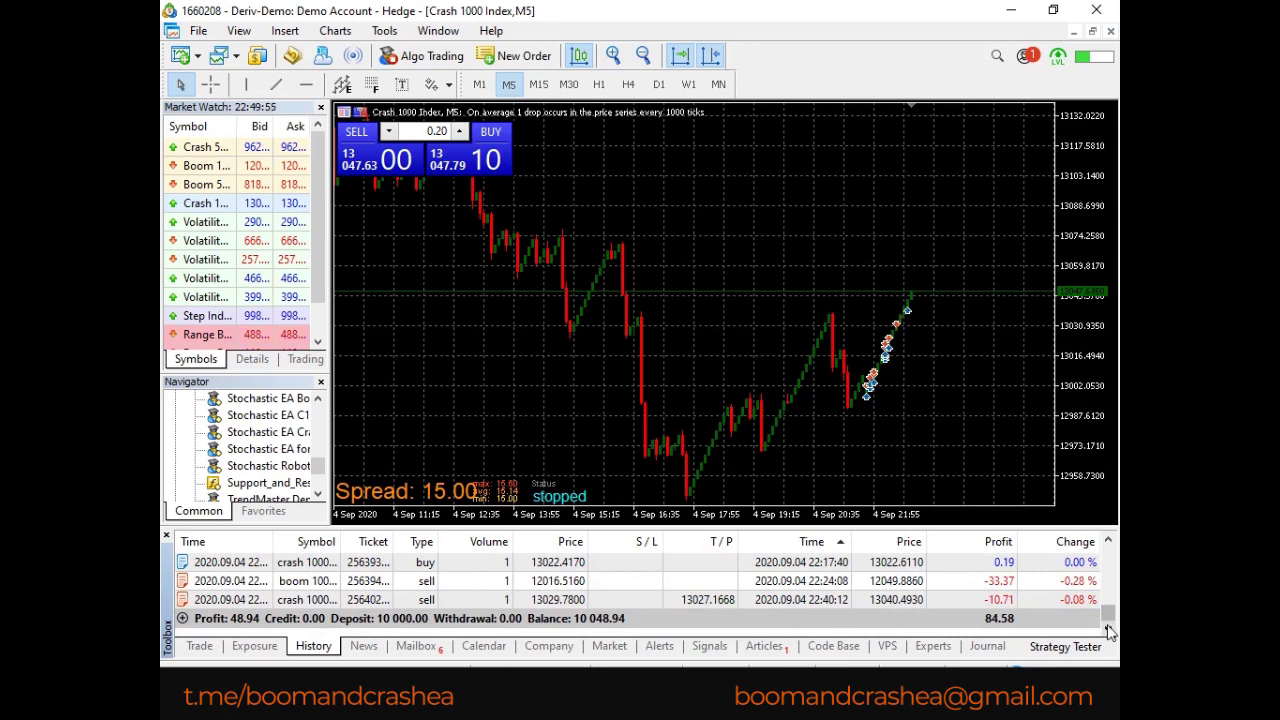
drag(1107, 620, 1108, 596)
click(1078, 567)
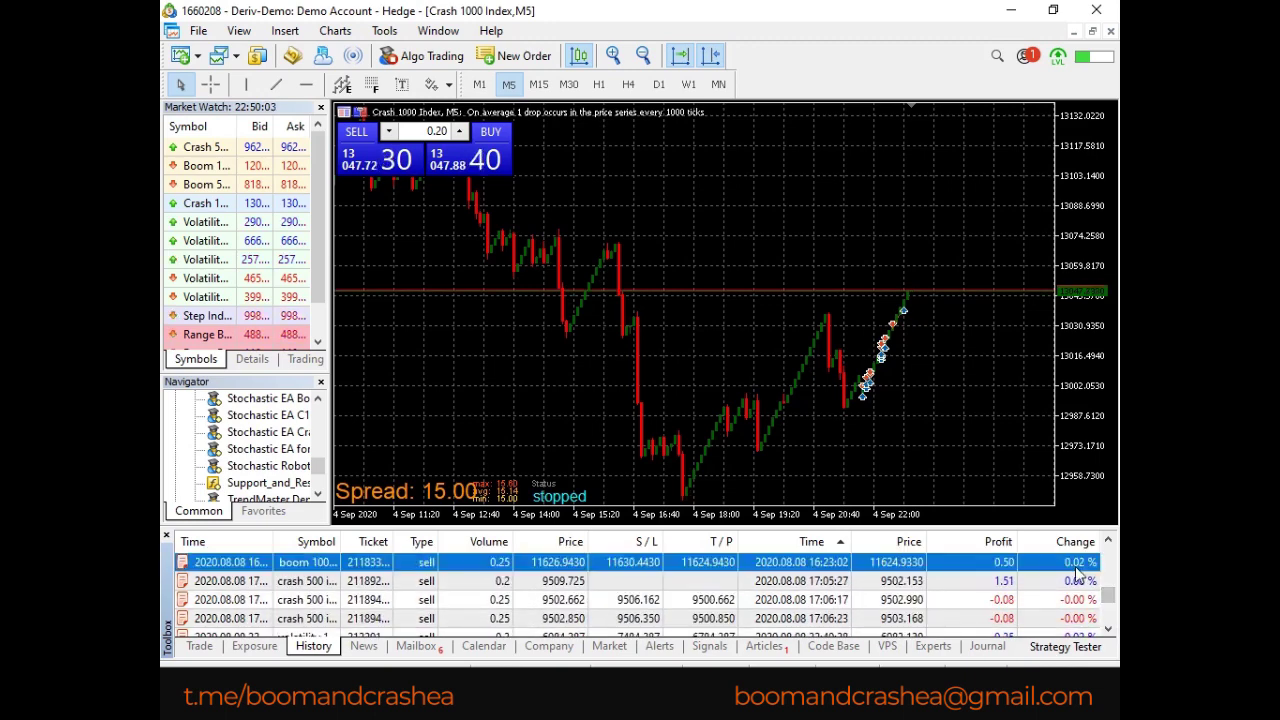
click(1080, 581)
click(1079, 600)
click(1078, 618)
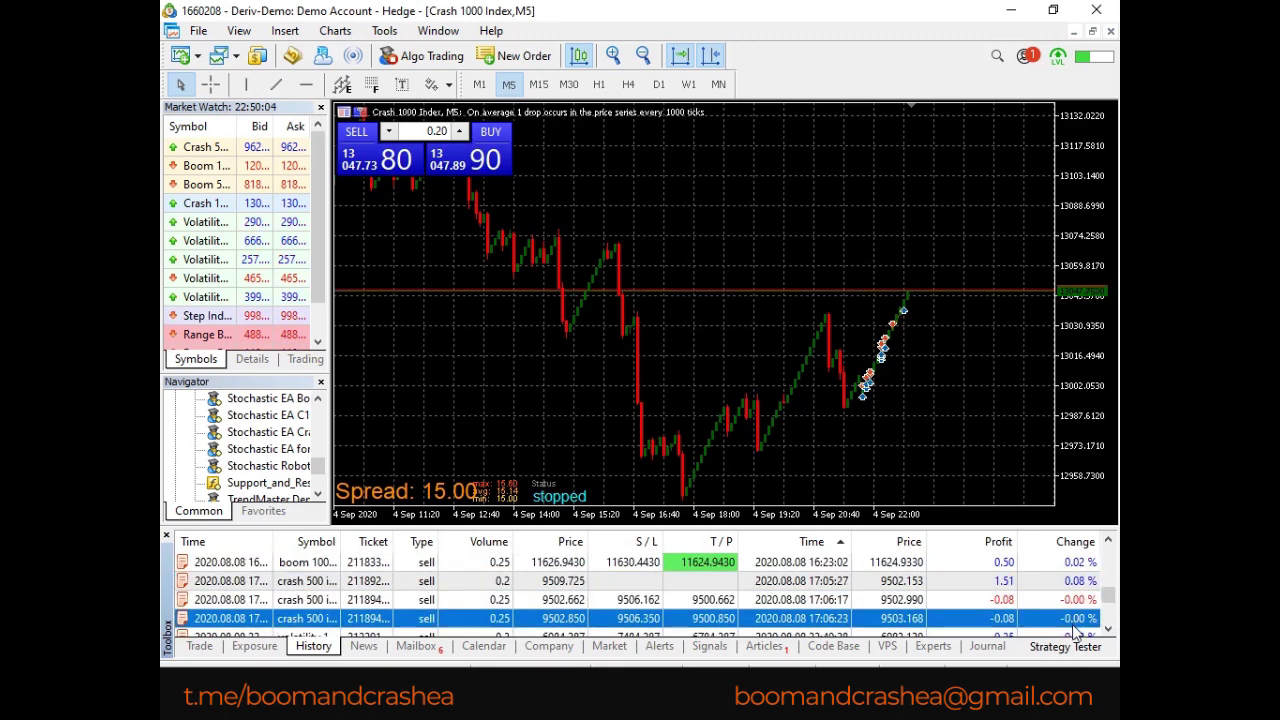
click(1083, 569)
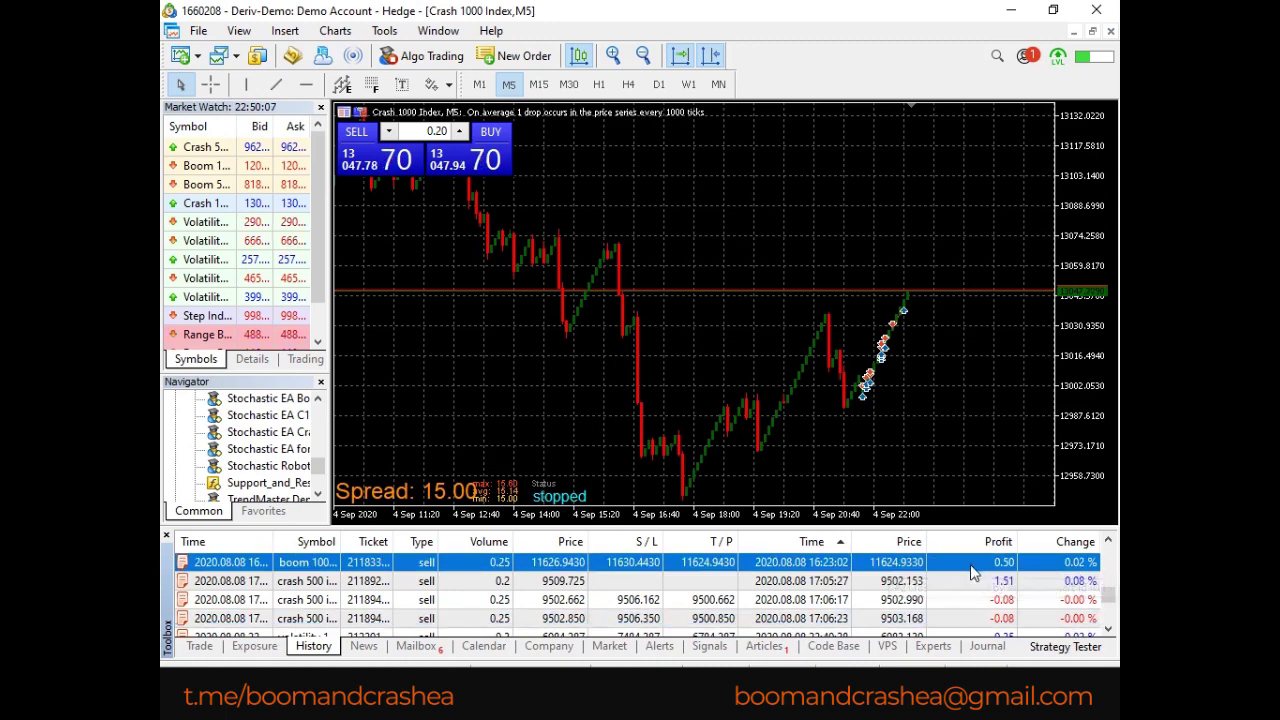
click(228, 586)
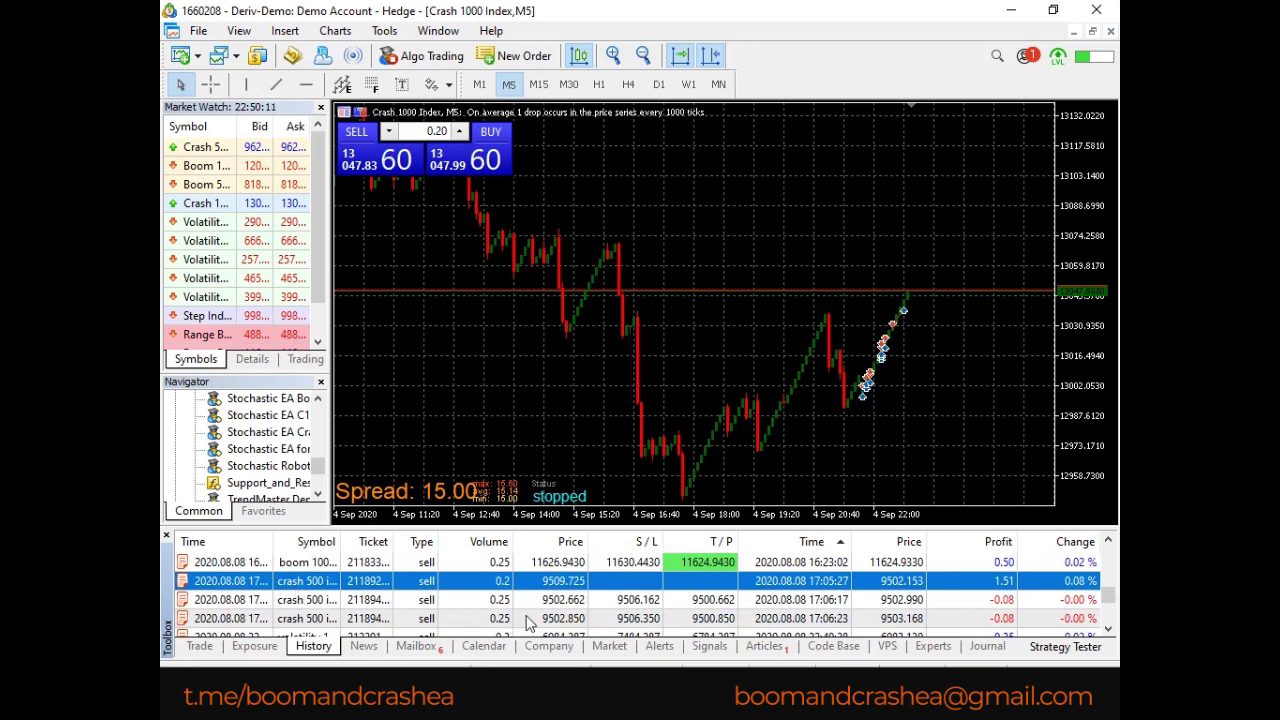
click(632, 600)
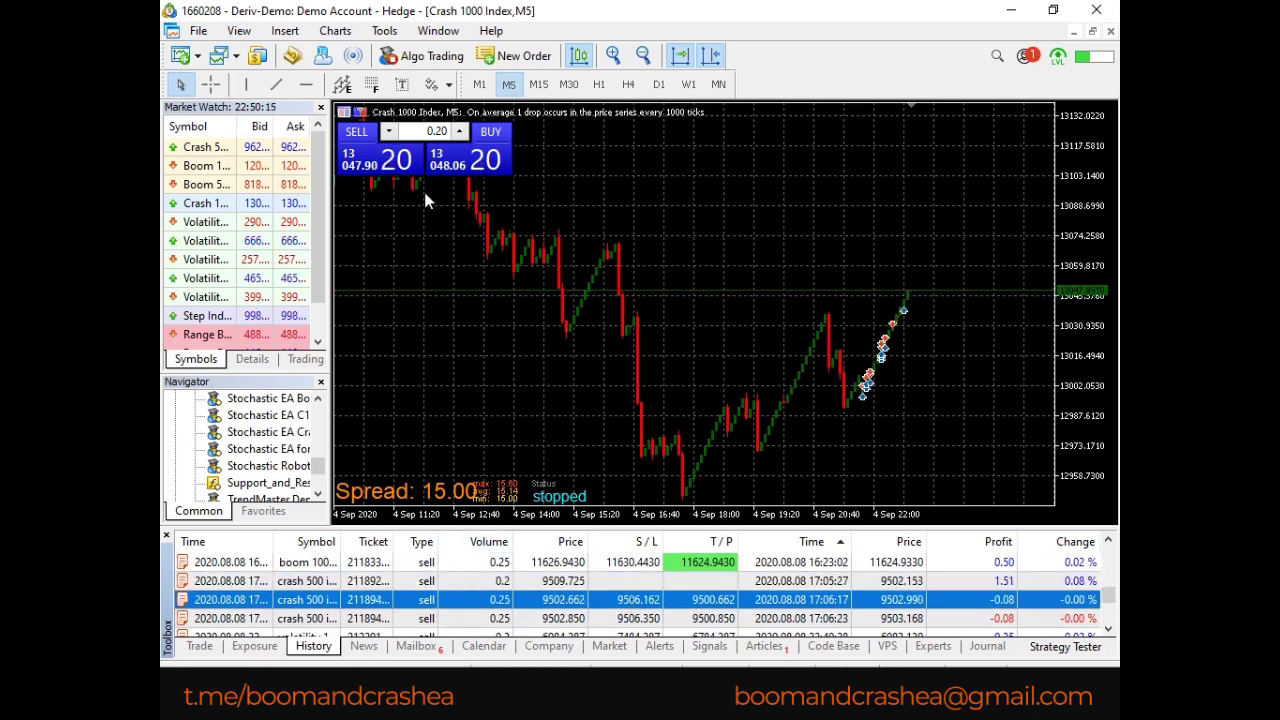
Buy 0.20 lots of Crash 1000 at market and set the position's stop loss just below the entry line.
click(613, 55)
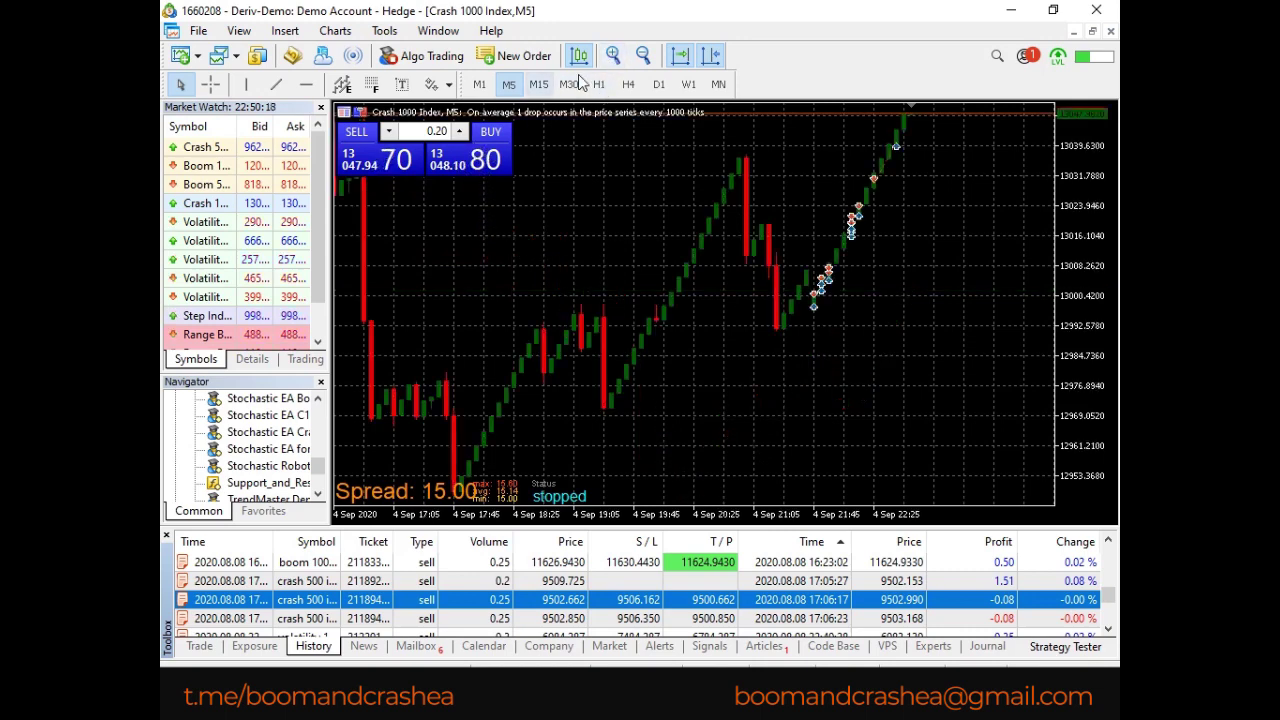
click(643, 55)
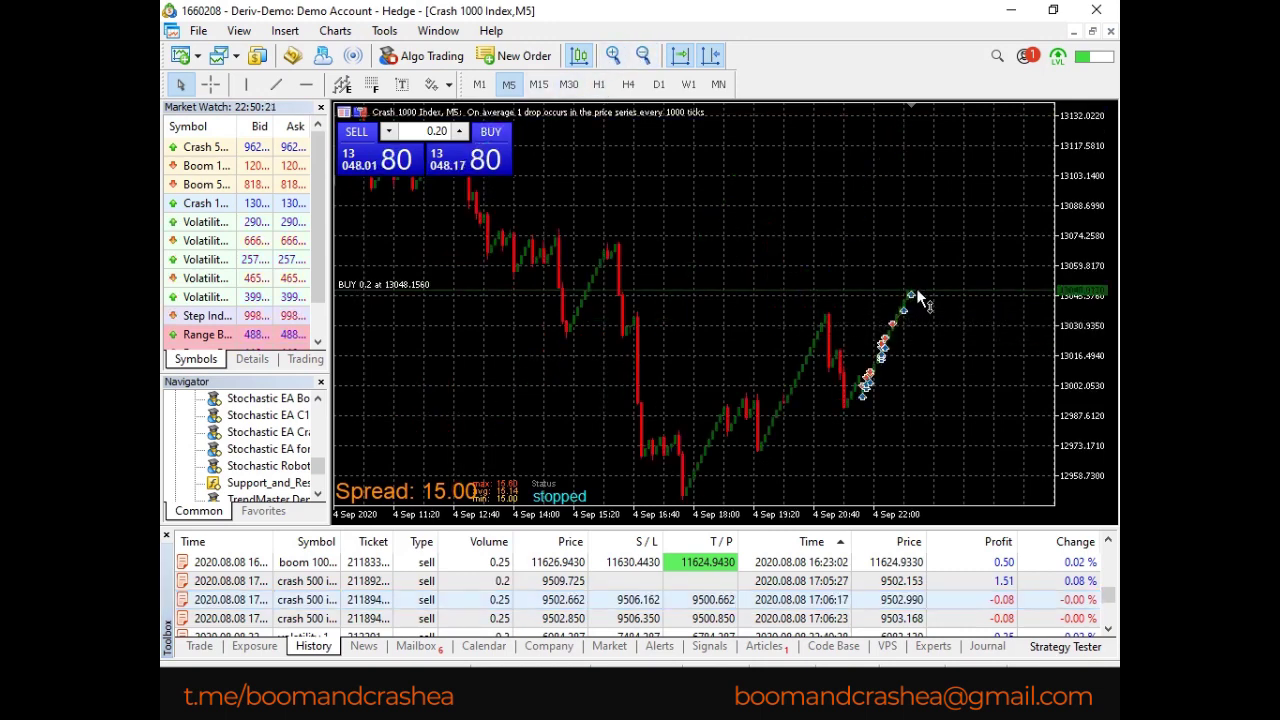
drag(907, 295, 921, 317)
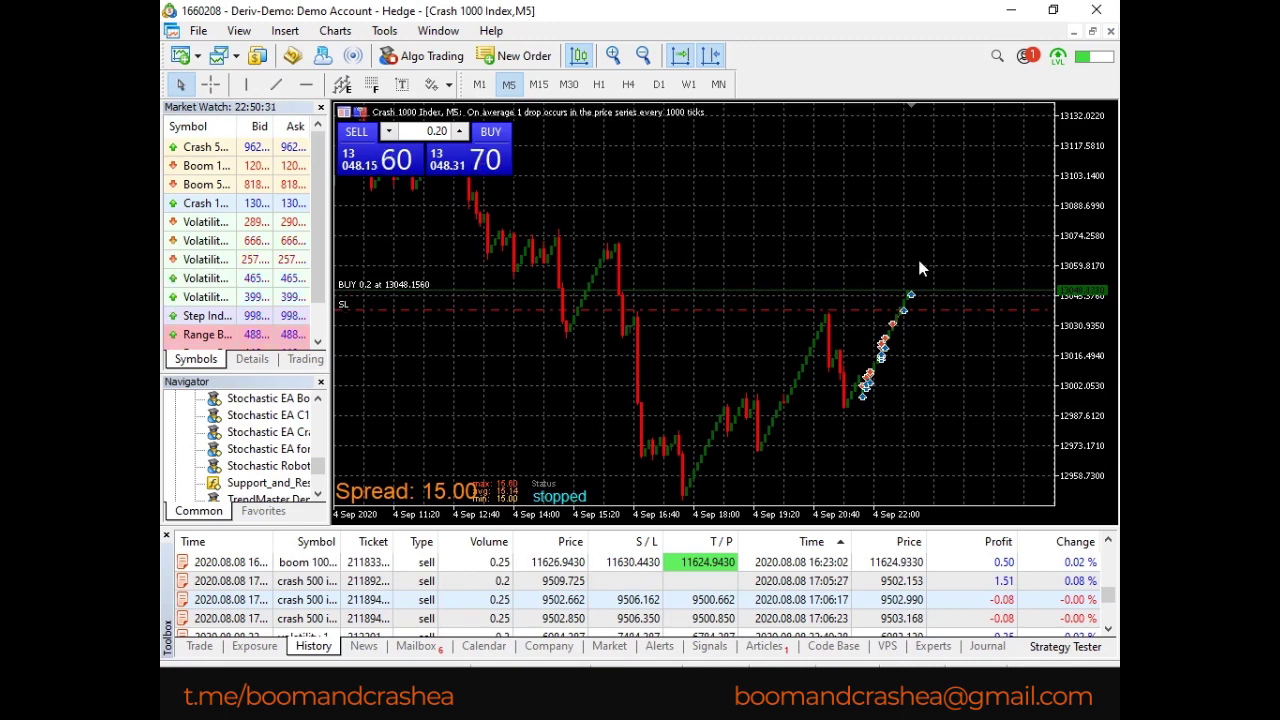
drag(930, 273, 931, 271)
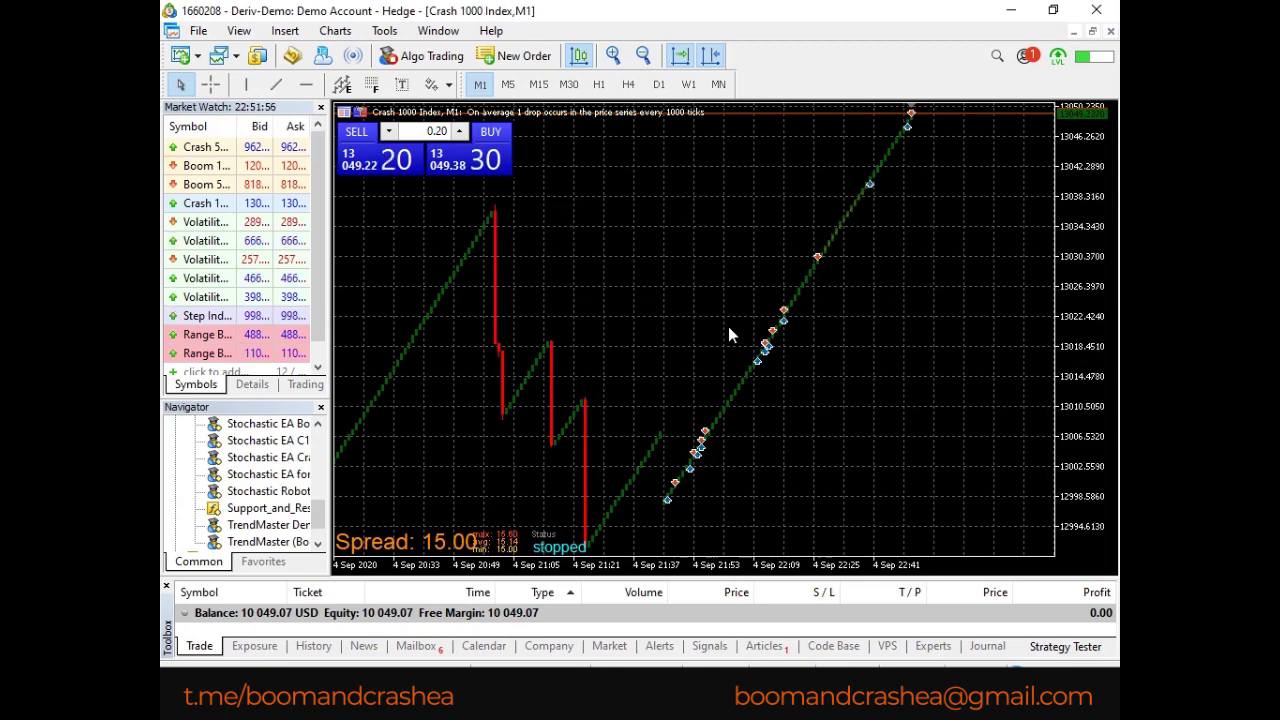
Explore a pending Buy Stop Limit order for Crash 1000 with Specified expiration, and close the order form without placing it.
click(522, 56)
click(705, 232)
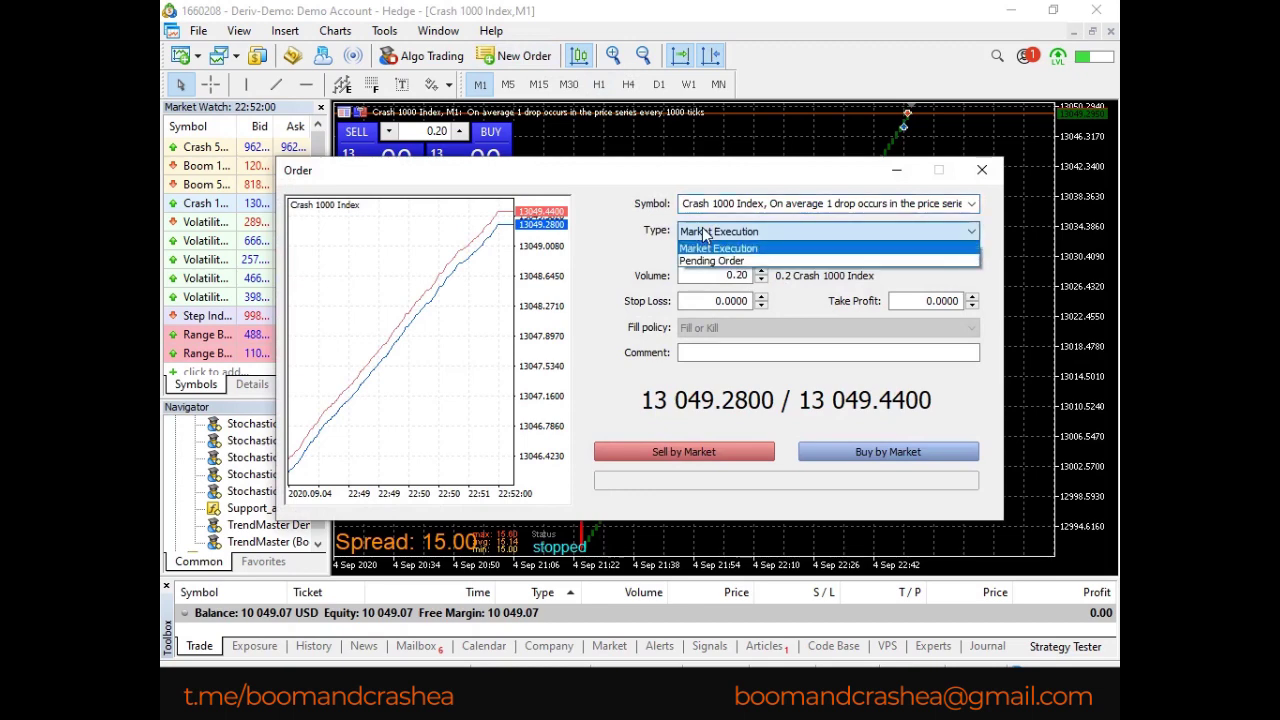
click(705, 258)
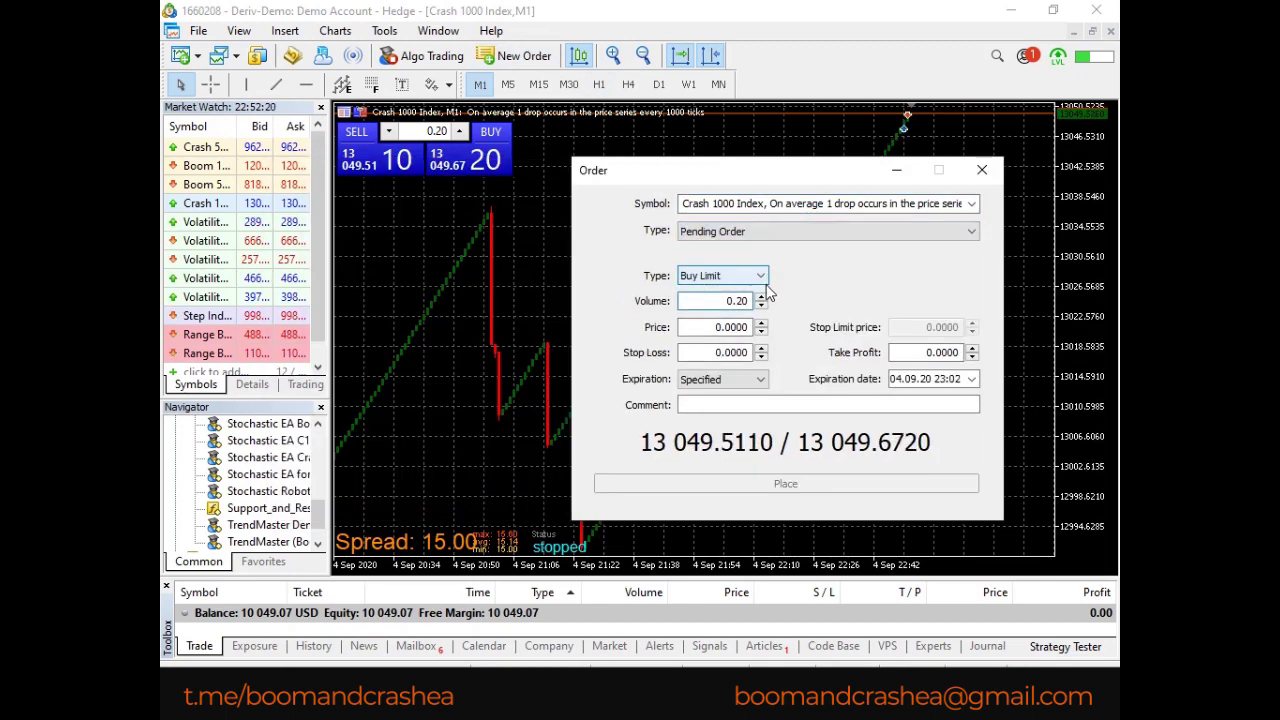
click(720, 275)
click(752, 342)
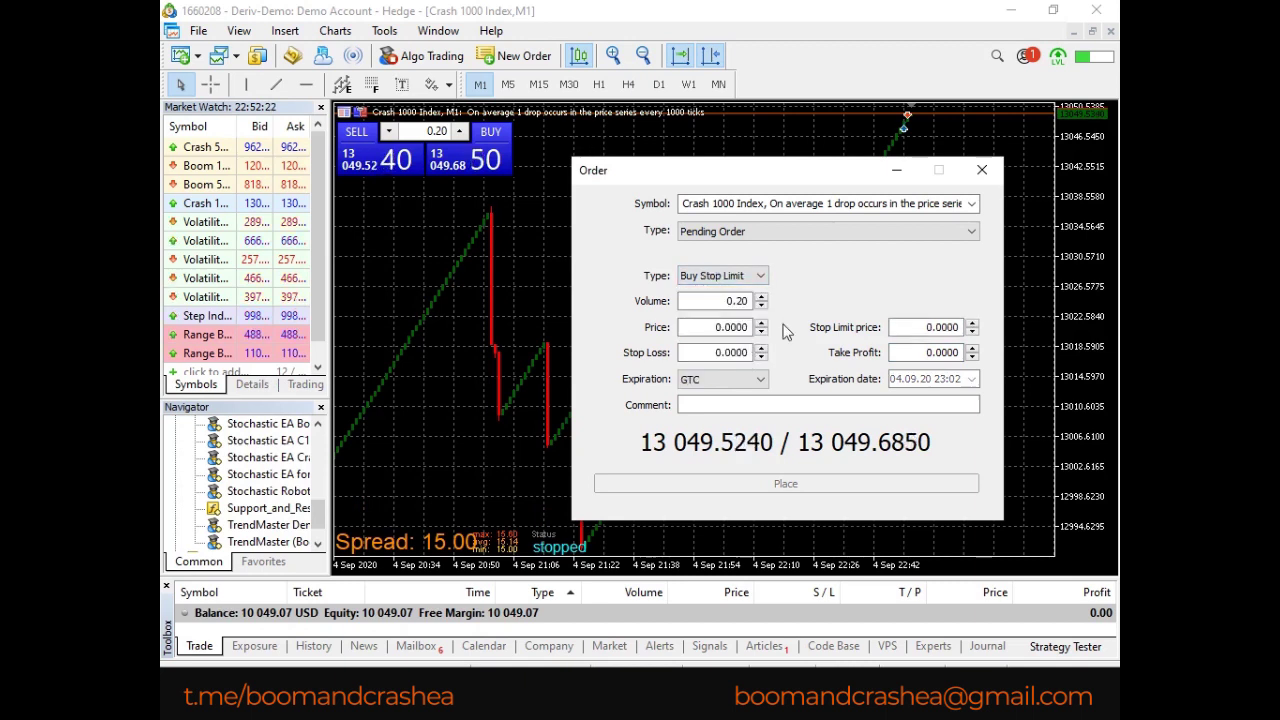
click(760, 379)
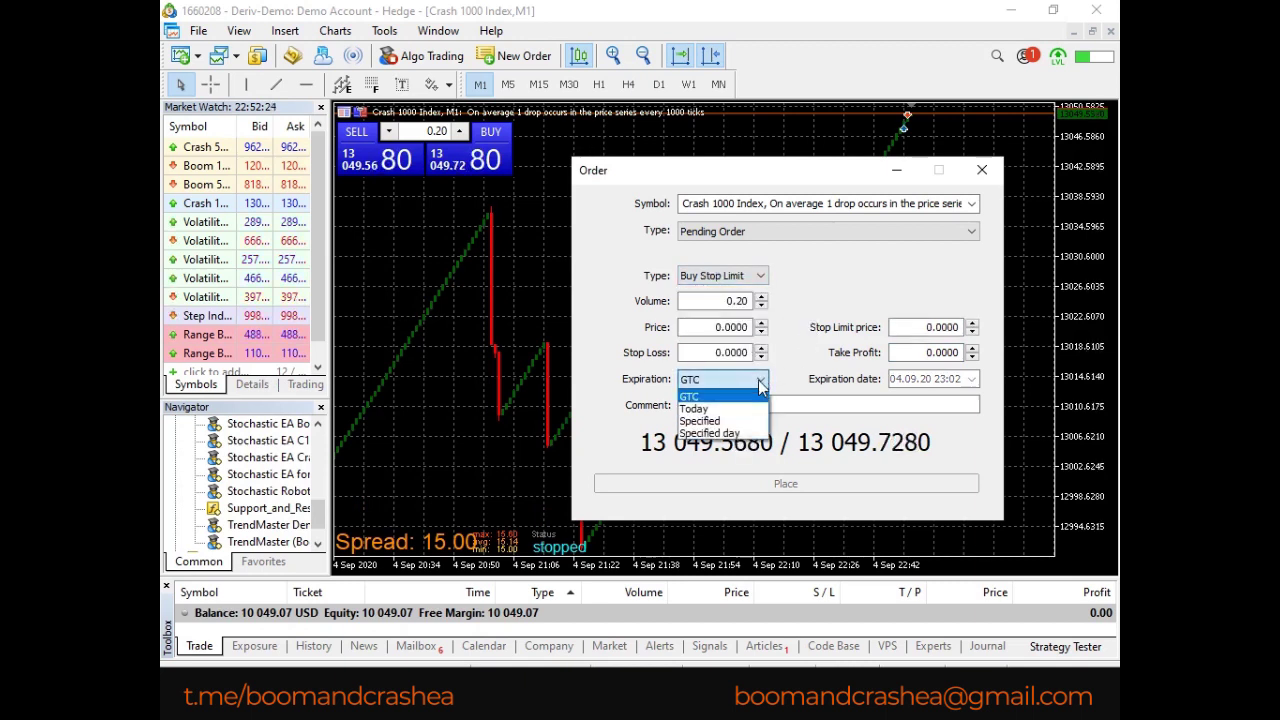
click(748, 418)
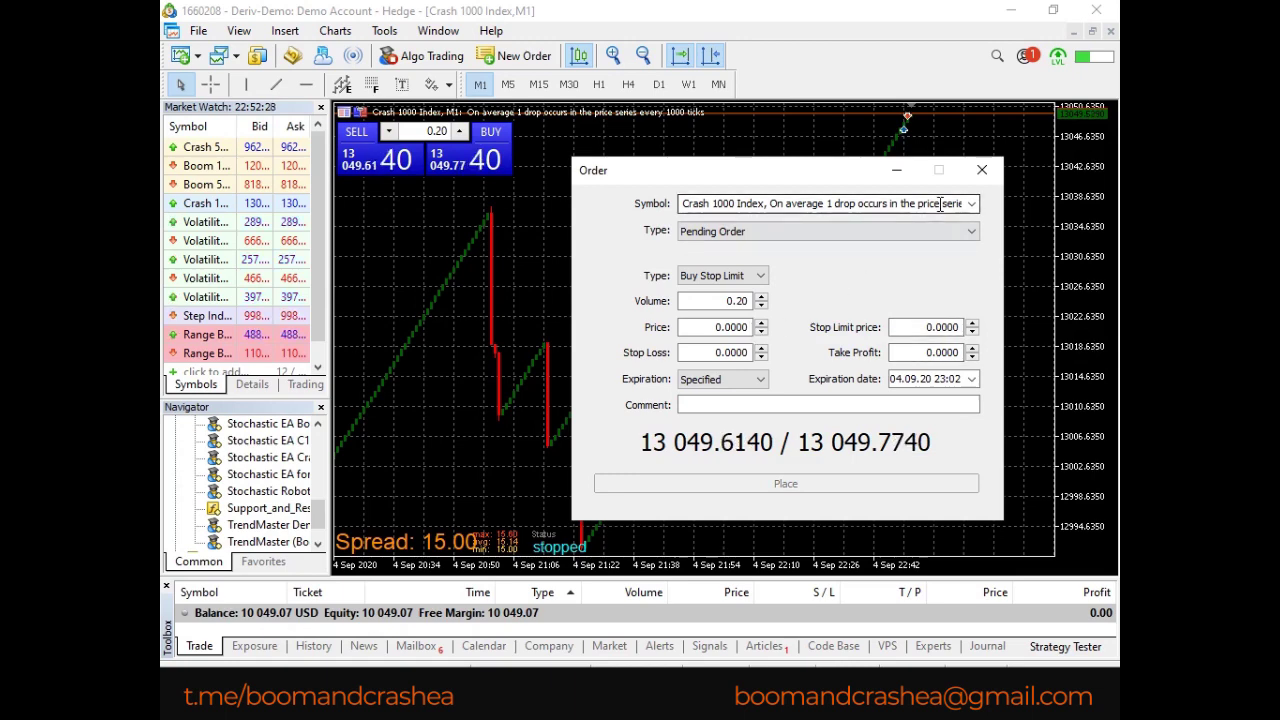
click(983, 172)
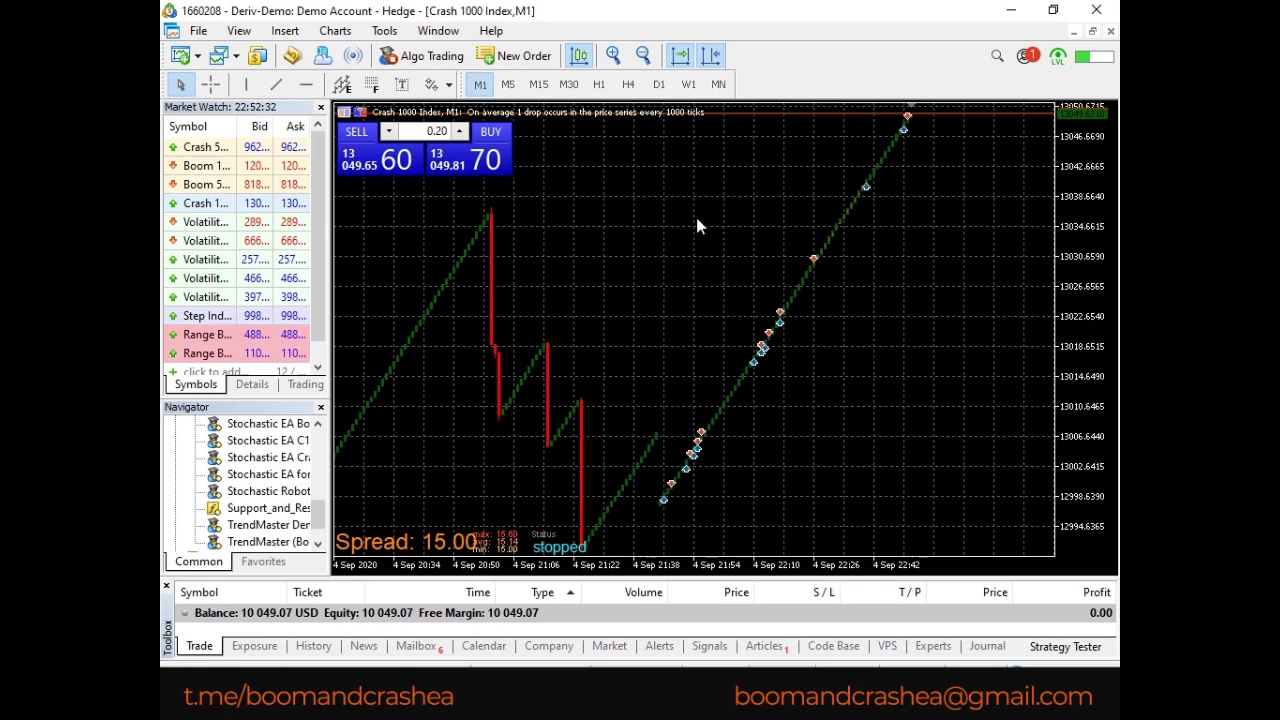